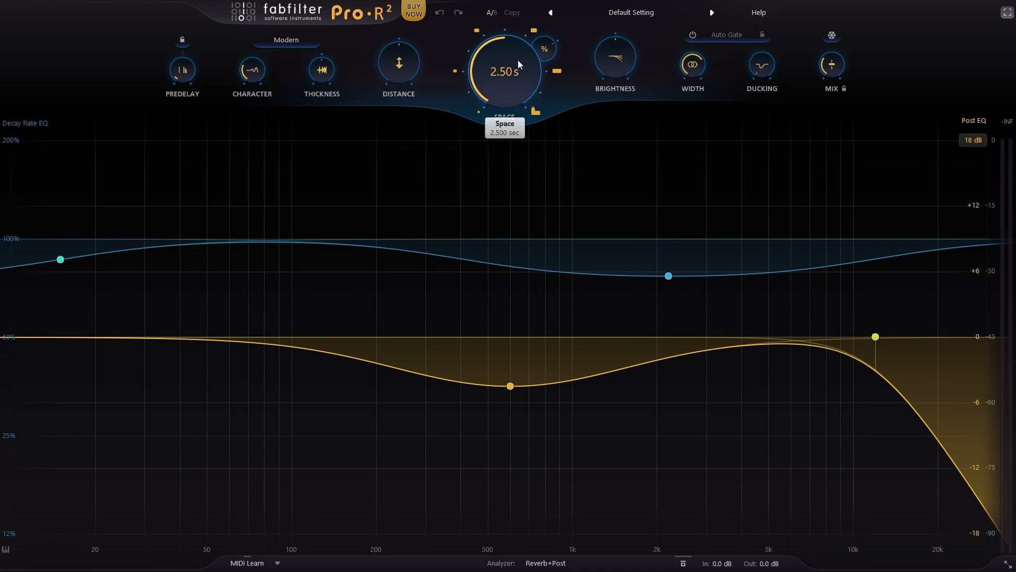
Step: Set the Space decay time to 10 s and switch it to the 5.20 s room preset
{"action": "left_click_drag", "start_coordinate": [518, 59], "coordinate": [500, 93]}
{"action": "double_click", "coordinate": [503, 81]}
{"action": "type", "text": "10"}
{"action": "key", "text": "Return"}
{"action": "left_click", "coordinate": [554, 72]}
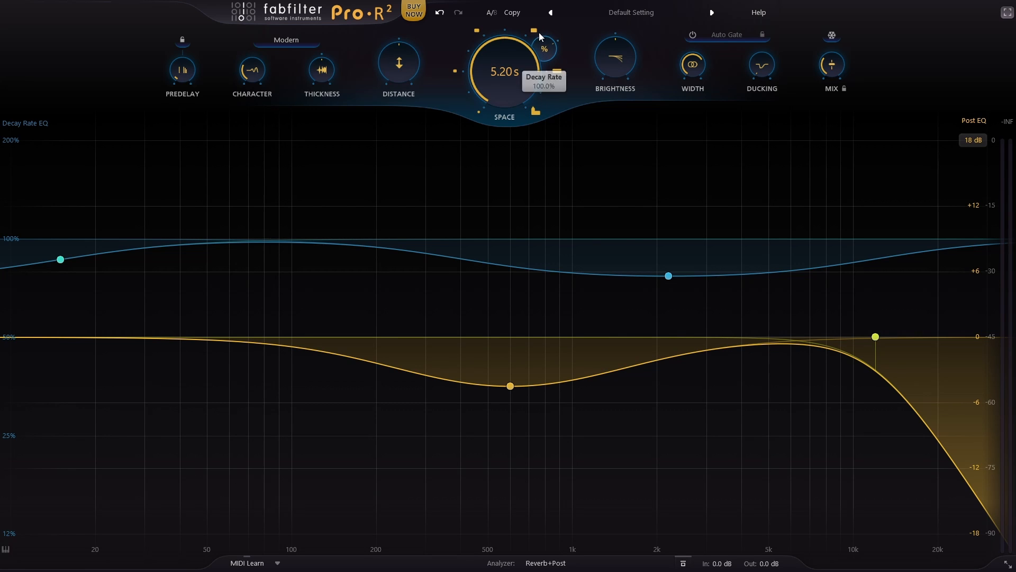
Step: Try the preset Space sizes, including 0.75 s, the smallest at 0.20 s and the largest at 10.0 s
{"action": "left_click", "coordinate": [534, 30]}
{"action": "left_click", "coordinate": [477, 31]}
{"action": "left_click", "coordinate": [456, 71]}
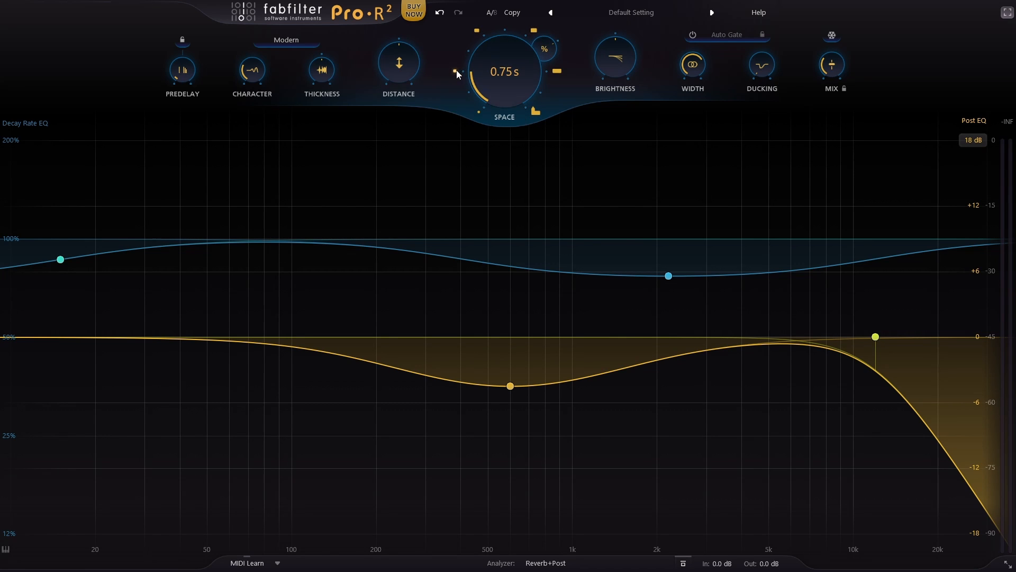
{"action": "left_click", "coordinate": [477, 111]}
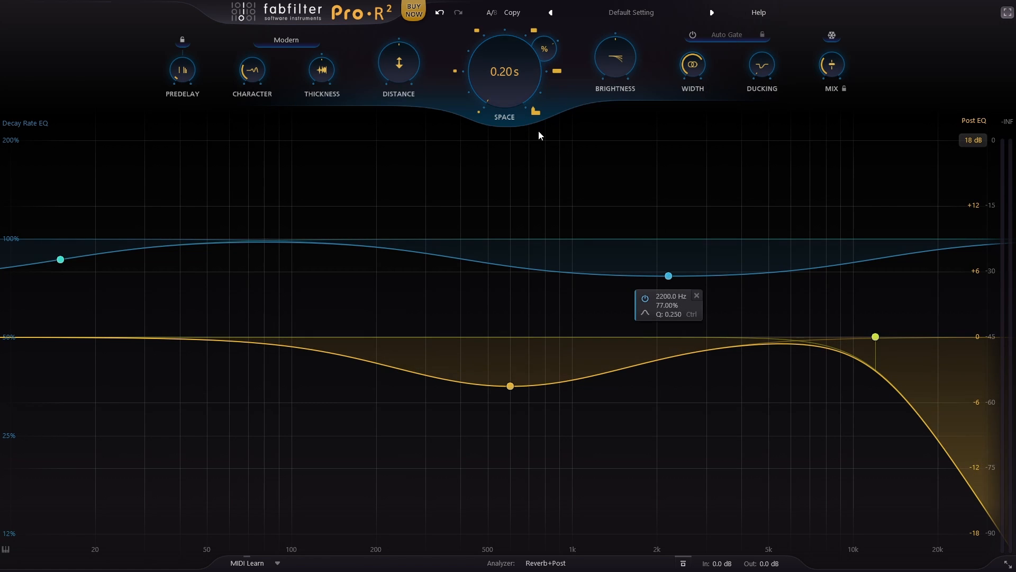
{"action": "left_click", "coordinate": [536, 112]}
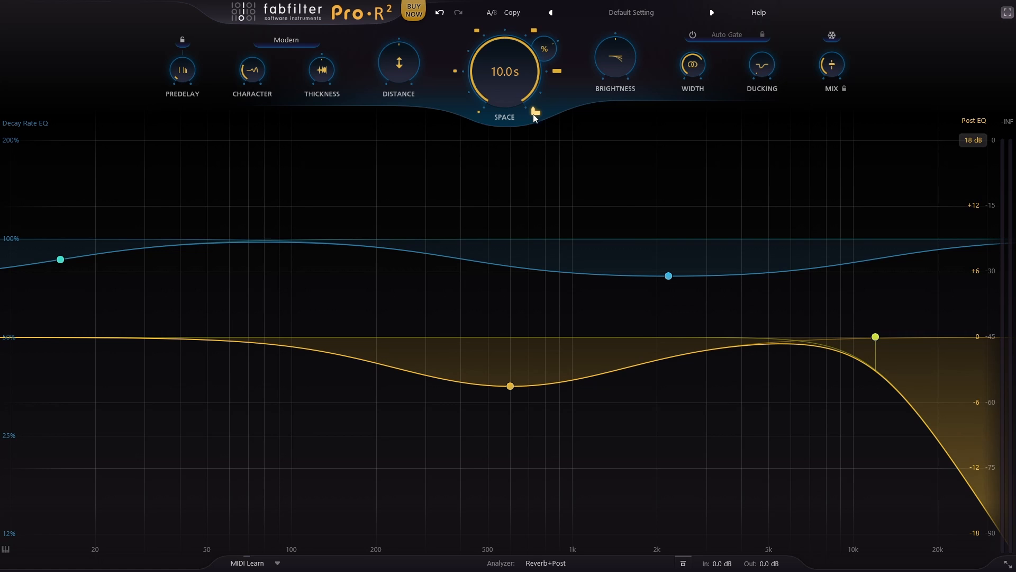
Step: Lower the Decay Rate to 25% and adjust Space to about 1.85 s
{"action": "mouse_move", "coordinate": [544, 45]}
{"action": "left_mouse_down"}
{"action": "mouse_move", "coordinate": [571, 6]}
{"action": "mouse_move", "coordinate": [551, 49]}
{"action": "mouse_move", "coordinate": [533, 24]}
{"action": "mouse_move", "coordinate": [560, 10]}
{"action": "mouse_move", "coordinate": [548, 53]}
{"action": "mouse_move", "coordinate": [528, 61]}
{"action": "mouse_move", "coordinate": [547, 60]}
{"action": "left_mouse_up"}
{"action": "mouse_move", "coordinate": [544, 59]}
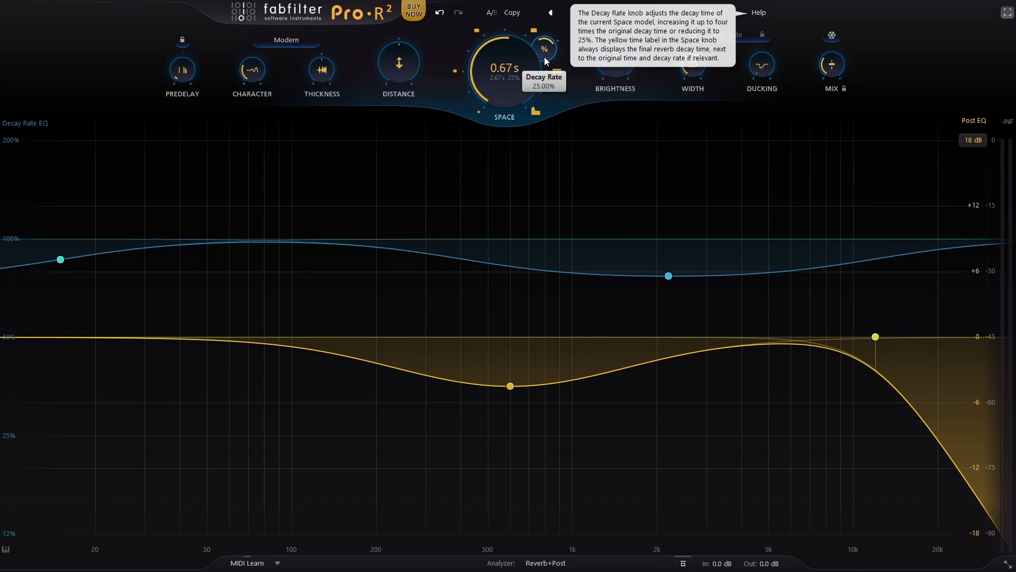
{"action": "left_click_drag", "start_coordinate": [495, 55], "coordinate": [513, 40]}
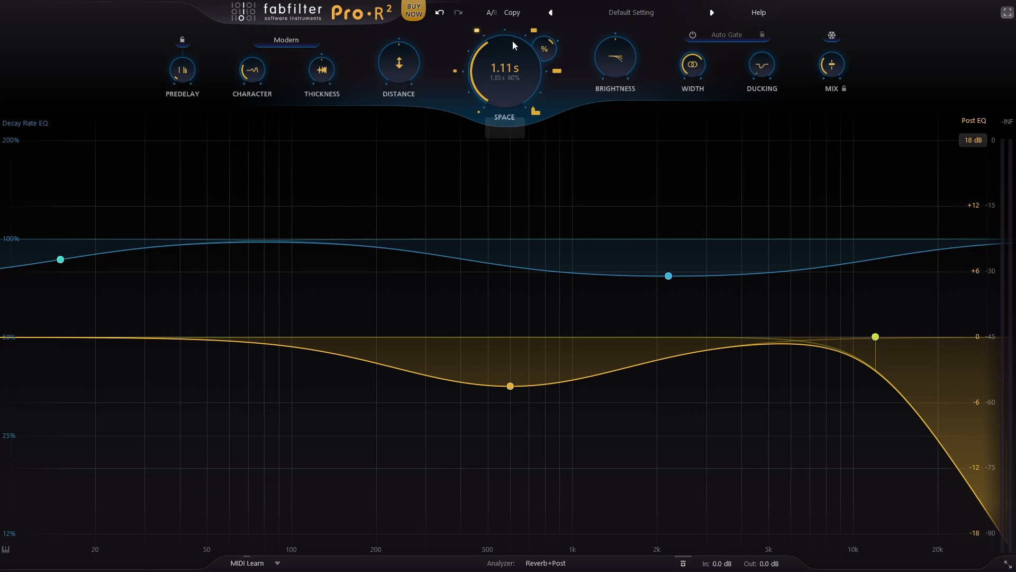
Step: Raise the Decay Rate to 136.5% and on to its 400% maximum
{"action": "double_click", "coordinate": [548, 49]}
{"action": "left_click", "coordinate": [548, 51]}
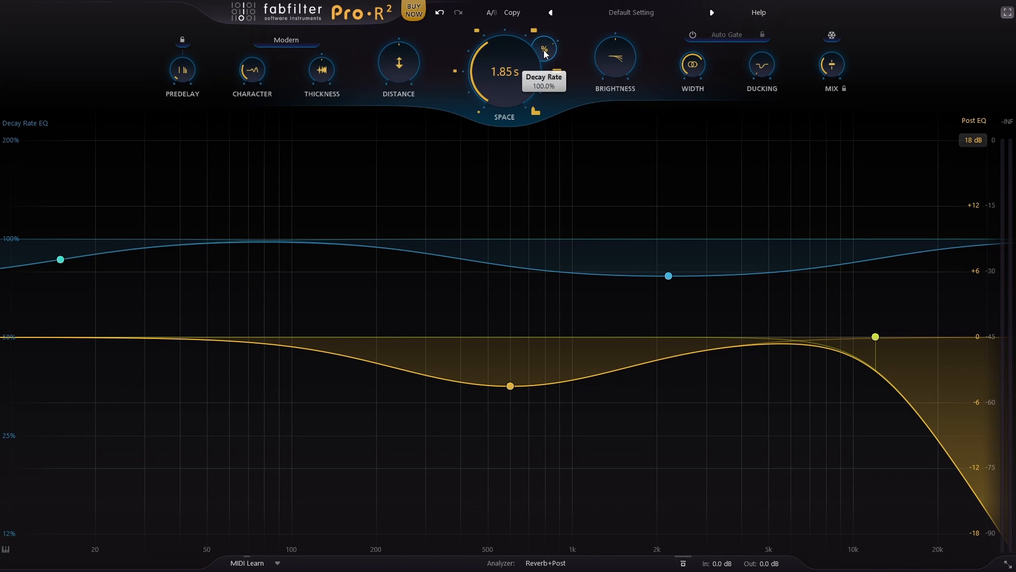
{"action": "left_click_drag", "start_coordinate": [544, 50], "coordinate": [558, 15]}
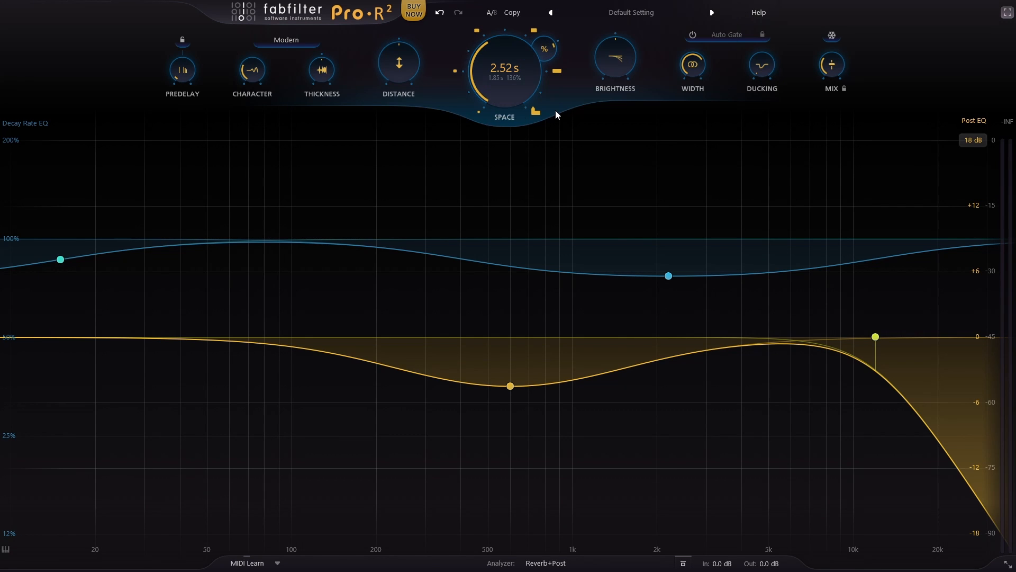
{"action": "mouse_move", "coordinate": [490, 102]}
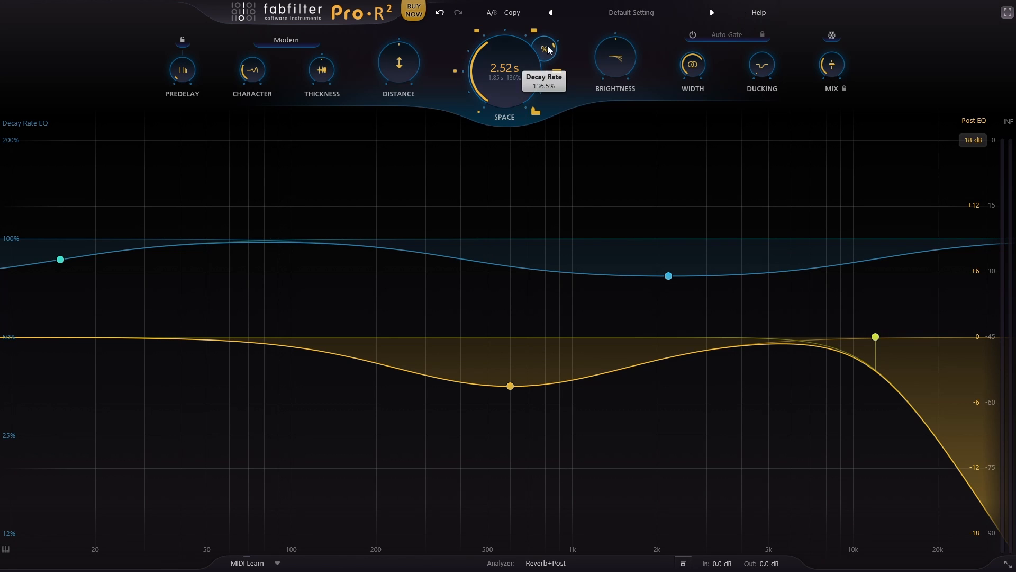
{"action": "left_click_drag", "start_coordinate": [562, 73], "coordinate": [512, 63]}
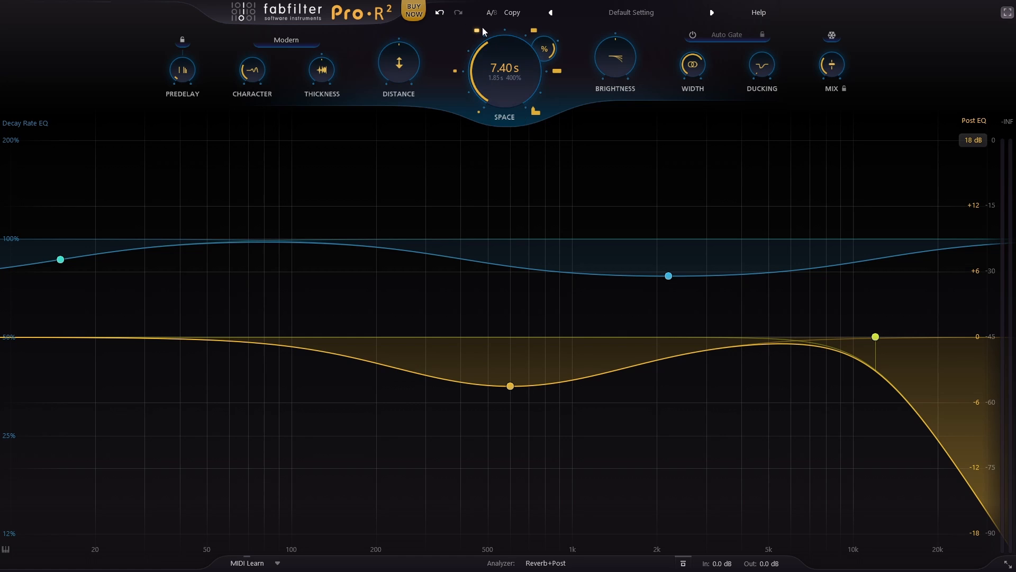
Step: Reset the Decay Rate to 100% and lower Space to its 0.20 s minimum
{"action": "double_click", "coordinate": [546, 51]}
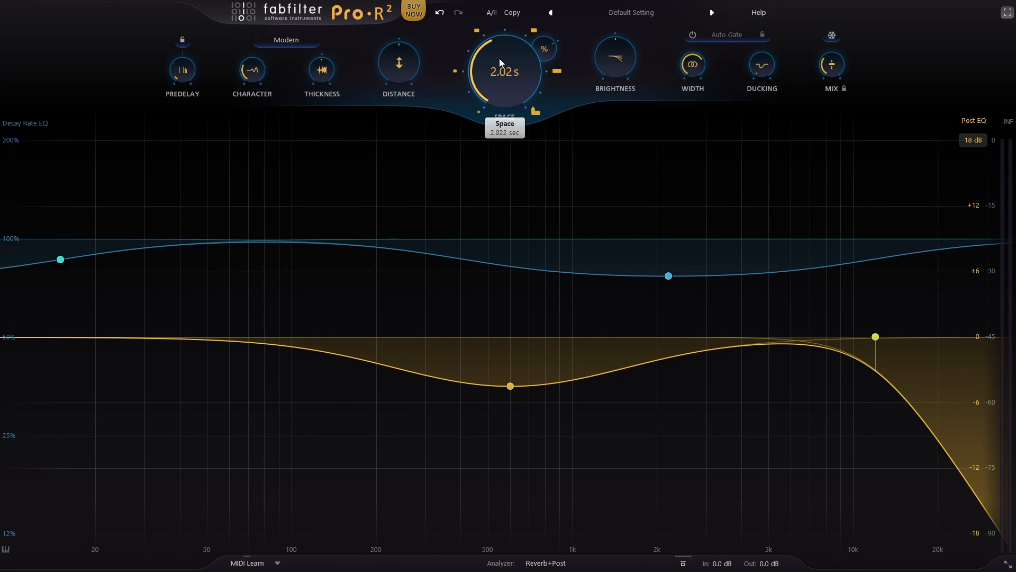
{"action": "left_click_drag", "start_coordinate": [500, 58], "coordinate": [506, 93]}
{"action": "left_click_drag", "start_coordinate": [510, 46], "coordinate": [497, 224]}
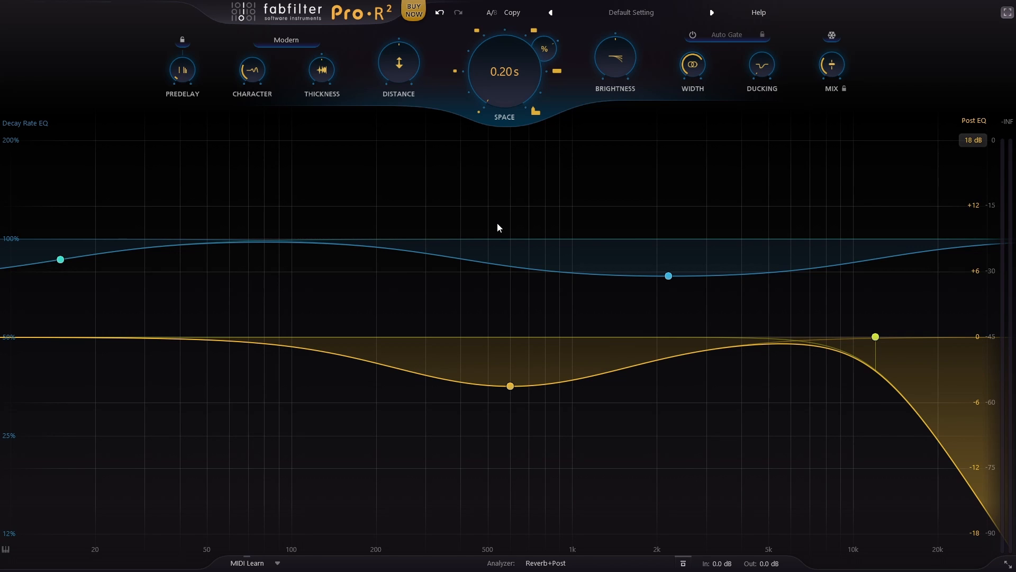
Step: Try out the Predelay amount and set it to 0 ms
{"action": "mouse_move", "coordinate": [182, 77]}
{"action": "double_click", "coordinate": [182, 70]}
{"action": "left_click_drag", "start_coordinate": [190, 77], "coordinate": [167, 181]}
{"action": "left_click_drag", "start_coordinate": [182, 77], "coordinate": [184, 4]}
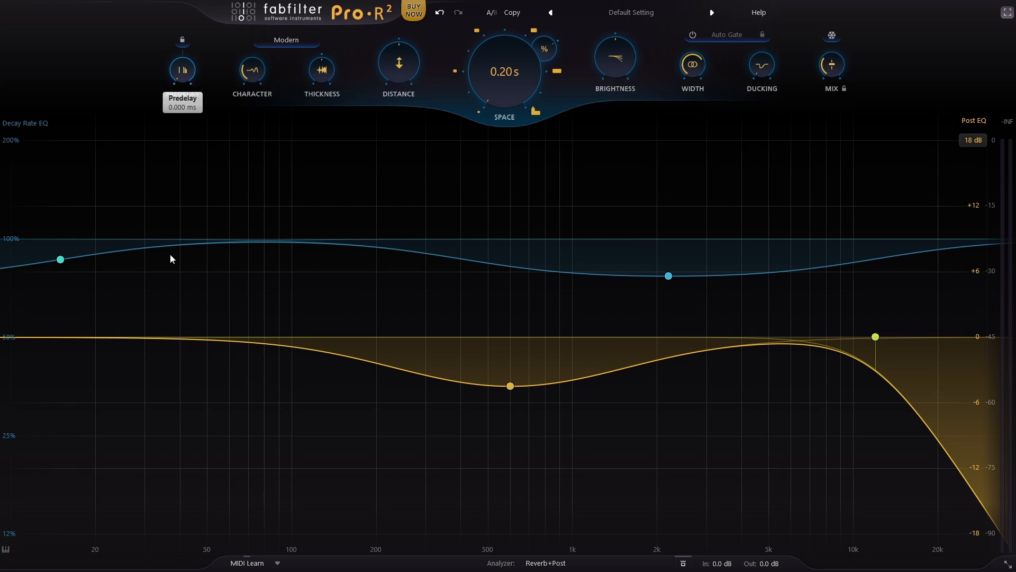
Step: Try the Predelay sync at 1/8 Note and 1/16 Note, and return it to Free
{"action": "left_click", "coordinate": [183, 41]}
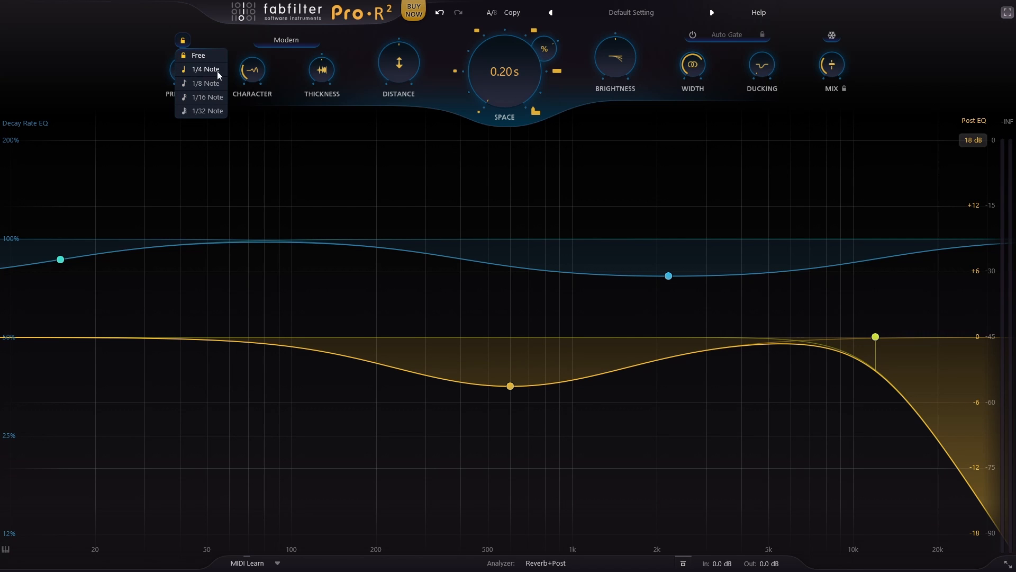
{"action": "left_click", "coordinate": [205, 83]}
{"action": "left_click", "coordinate": [183, 40]}
{"action": "left_click", "coordinate": [206, 98]}
{"action": "mouse_move", "coordinate": [194, 42]}
{"action": "left_mouse_down"}
{"action": "mouse_move", "coordinate": [193, 106]}
{"action": "mouse_move", "coordinate": [198, 51]}
{"action": "mouse_move", "coordinate": [189, 37]}
{"action": "left_mouse_up"}
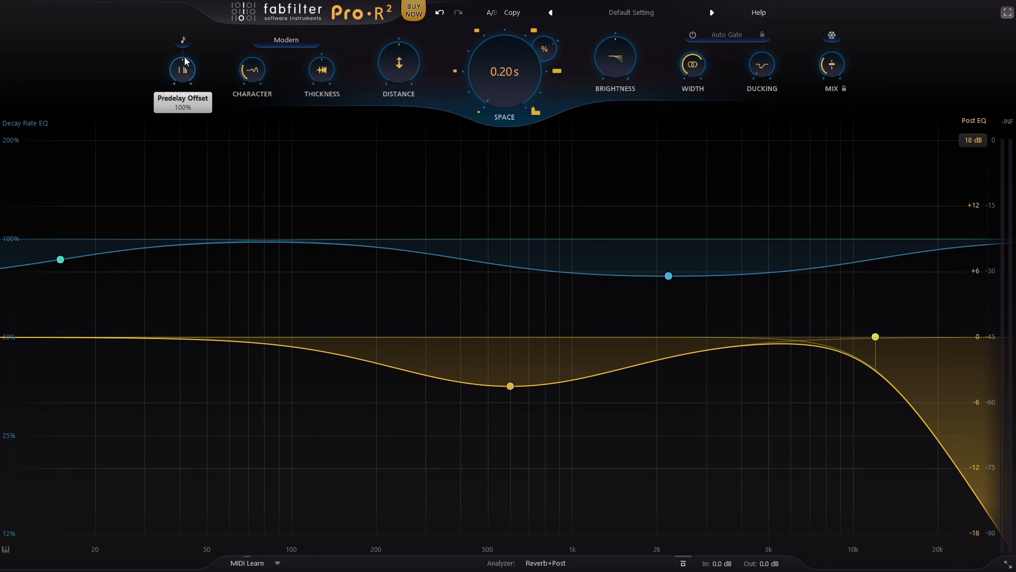
{"action": "left_click", "coordinate": [183, 40]}
{"action": "left_click", "coordinate": [194, 55]}
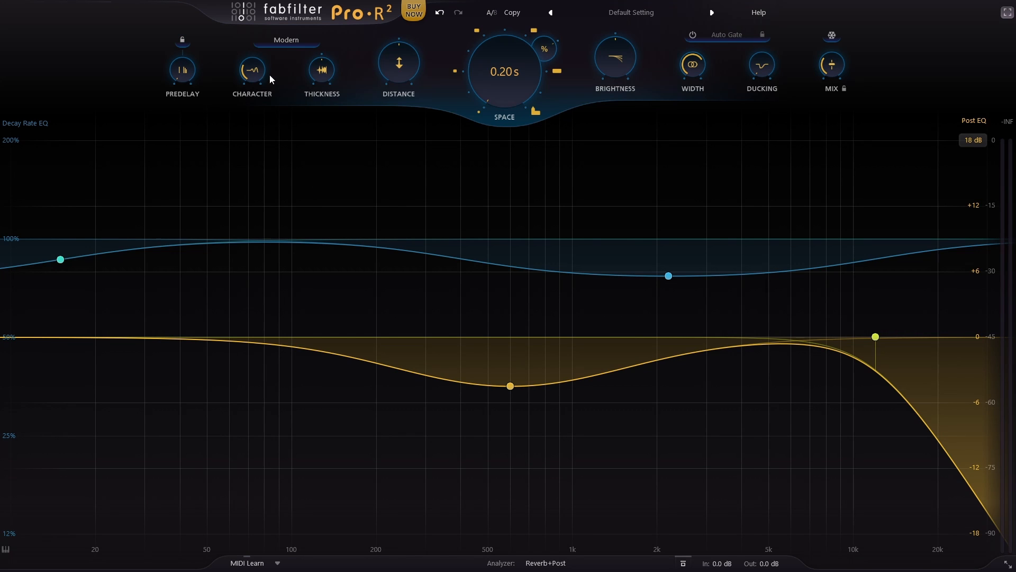
Step: Turn Character down to its minimum and adjust Thickness to about -5.7%
{"action": "left_click_drag", "start_coordinate": [257, 66], "coordinate": [253, 3]}
{"action": "left_click_drag", "start_coordinate": [325, 109], "coordinate": [318, 73]}
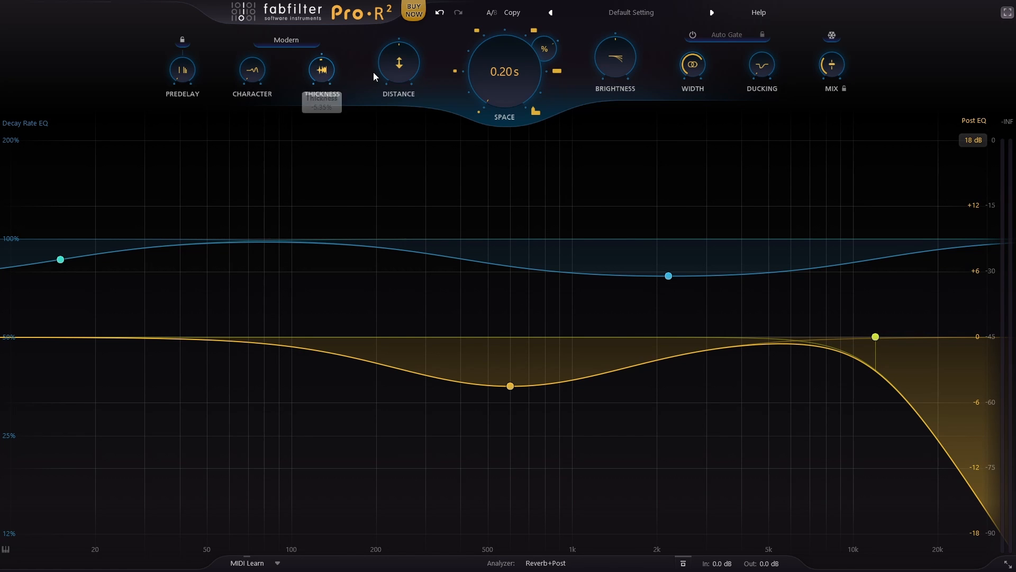
{"action": "mouse_move", "coordinate": [317, 75]}
{"action": "left_mouse_down"}
{"action": "mouse_move", "coordinate": [334, 42]}
{"action": "mouse_move", "coordinate": [329, 67]}
{"action": "left_mouse_up"}
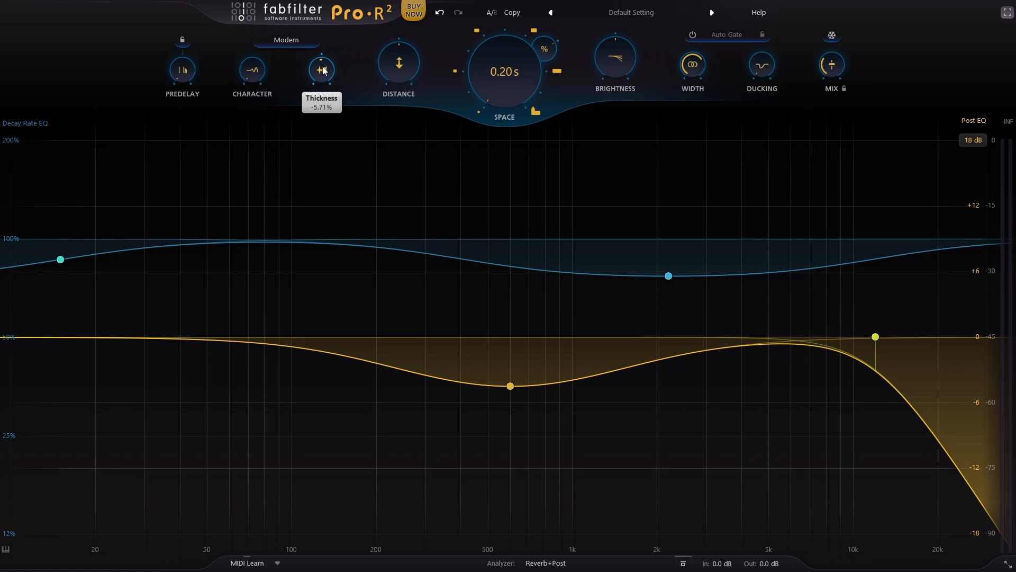
{"action": "double_click", "coordinate": [323, 68]}
{"action": "left_click", "coordinate": [317, 167]}
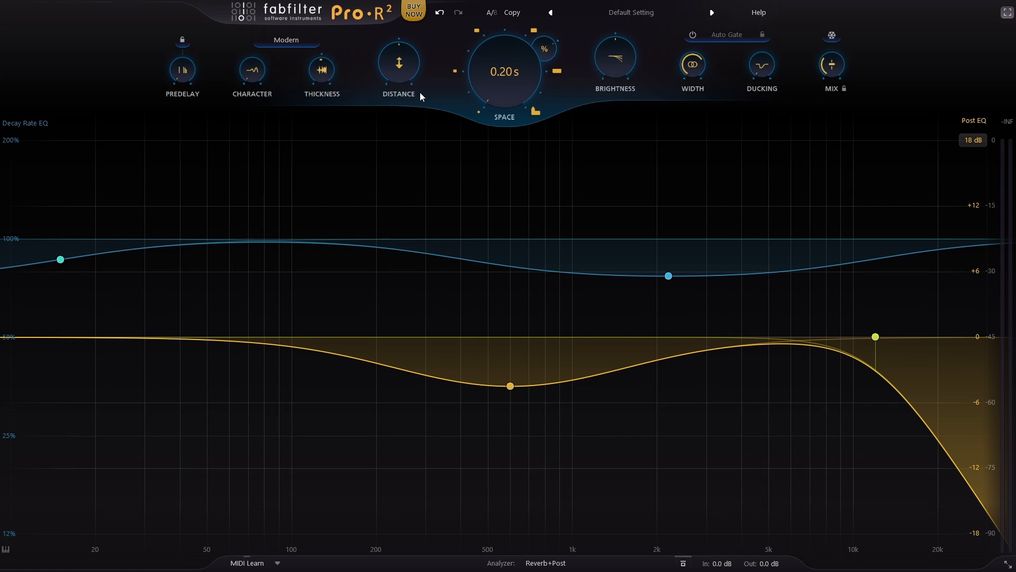
Step: Raise Distance to 100% and increase Space to about 3.18 s
{"action": "mouse_move", "coordinate": [401, 62]}
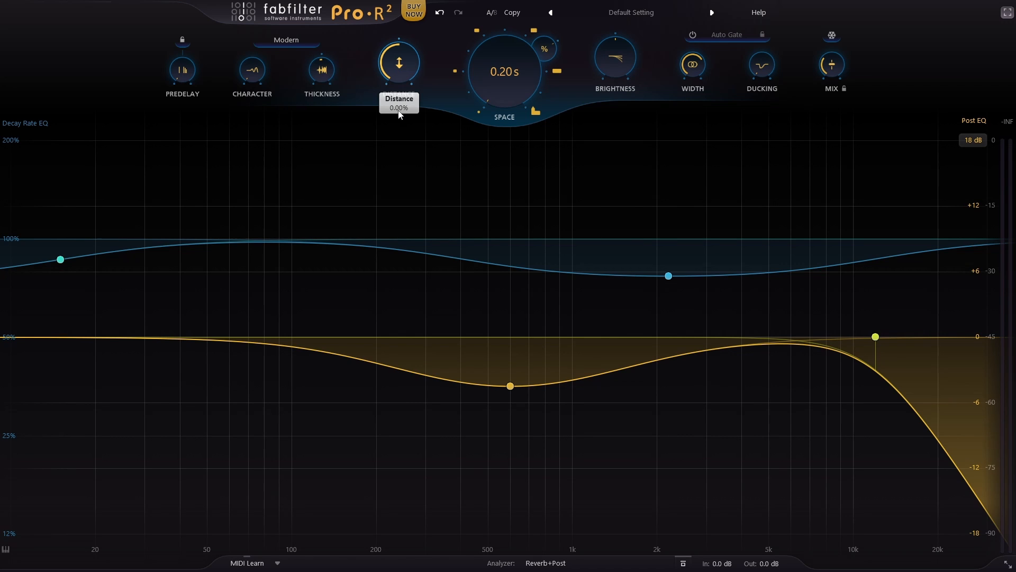
{"action": "left_click_drag", "start_coordinate": [398, 111], "coordinate": [430, 2]}
{"action": "left_click_drag", "start_coordinate": [392, 67], "coordinate": [415, 2]}
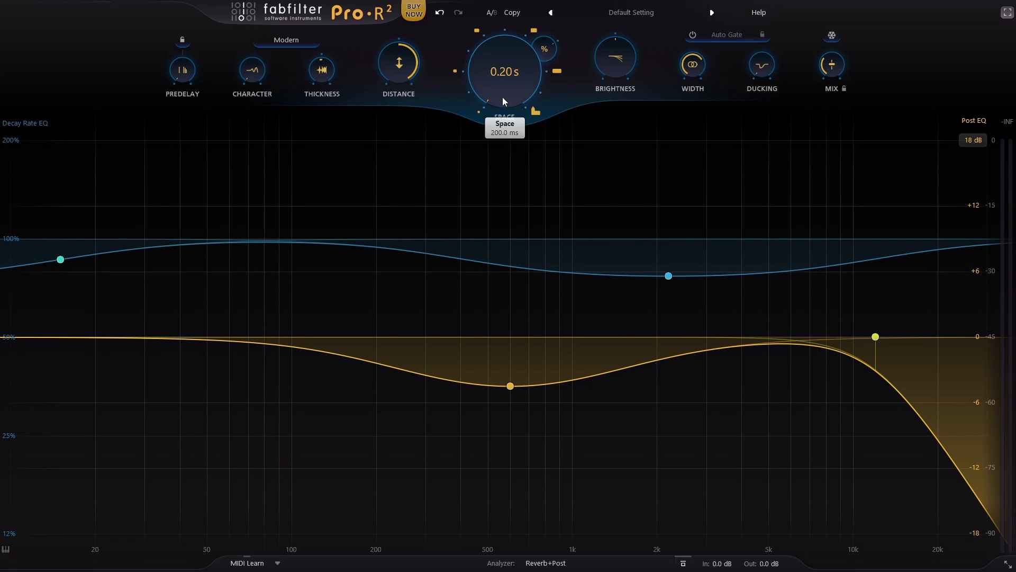
{"action": "left_click_drag", "start_coordinate": [503, 96], "coordinate": [496, 8]}
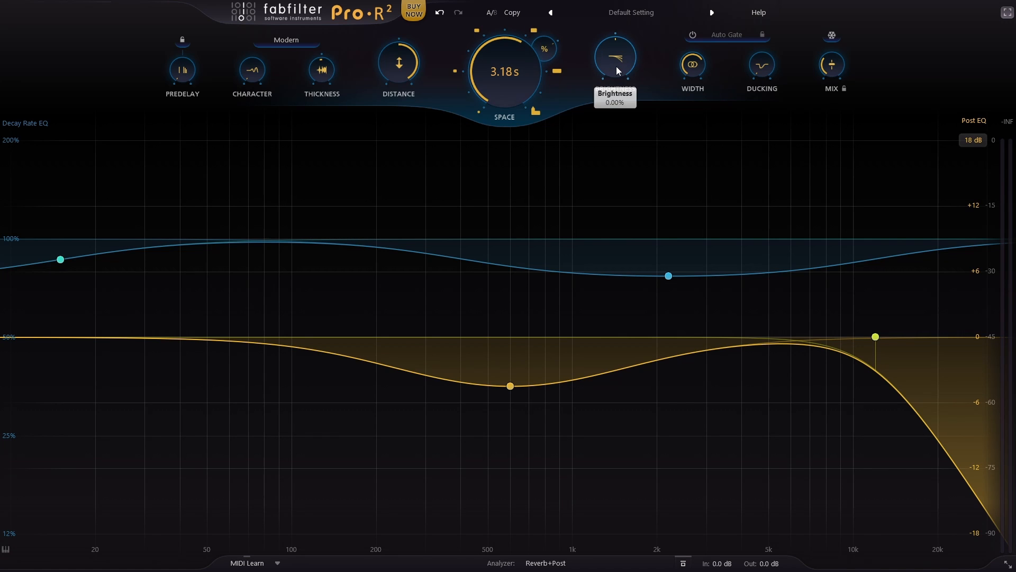
Step: Lower Brightness to about -60% and switch Space to its largest preset of 10.0 s
{"action": "left_click_drag", "start_coordinate": [617, 66], "coordinate": [586, 82]}
{"action": "mouse_move", "coordinate": [609, 73]}
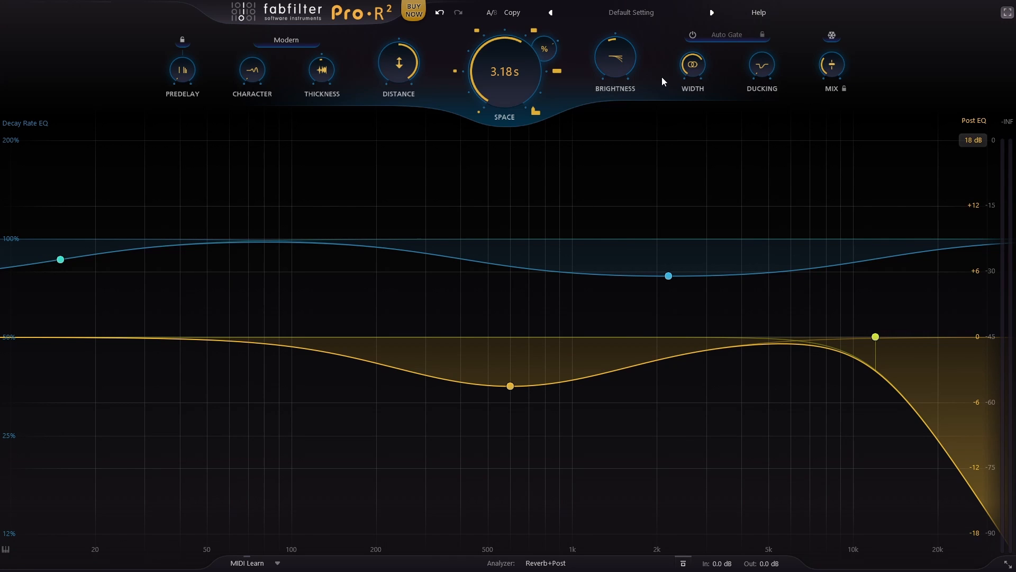
{"action": "mouse_move", "coordinate": [607, 67]}
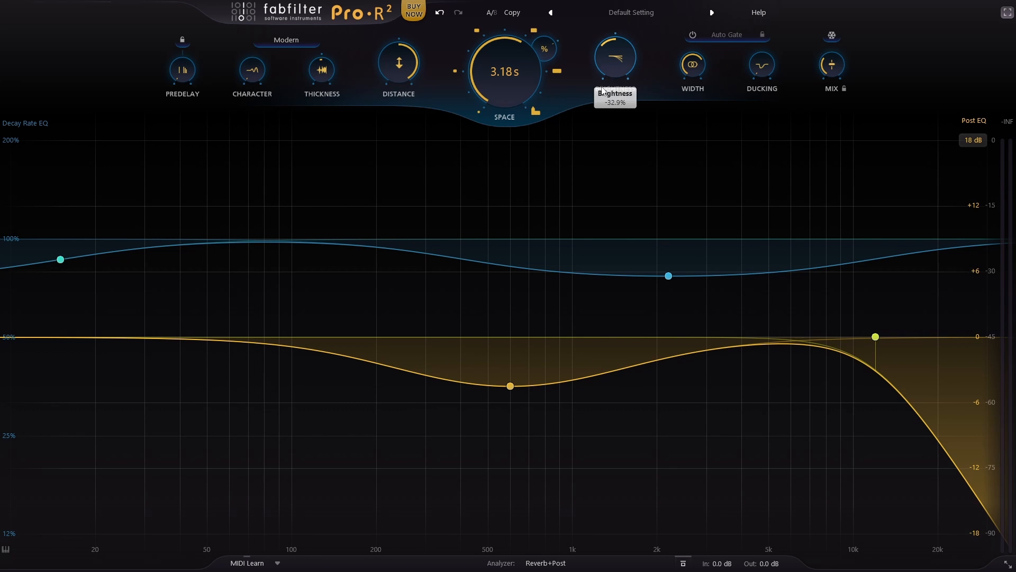
{"action": "left_click_drag", "start_coordinate": [601, 108], "coordinate": [600, 107]}
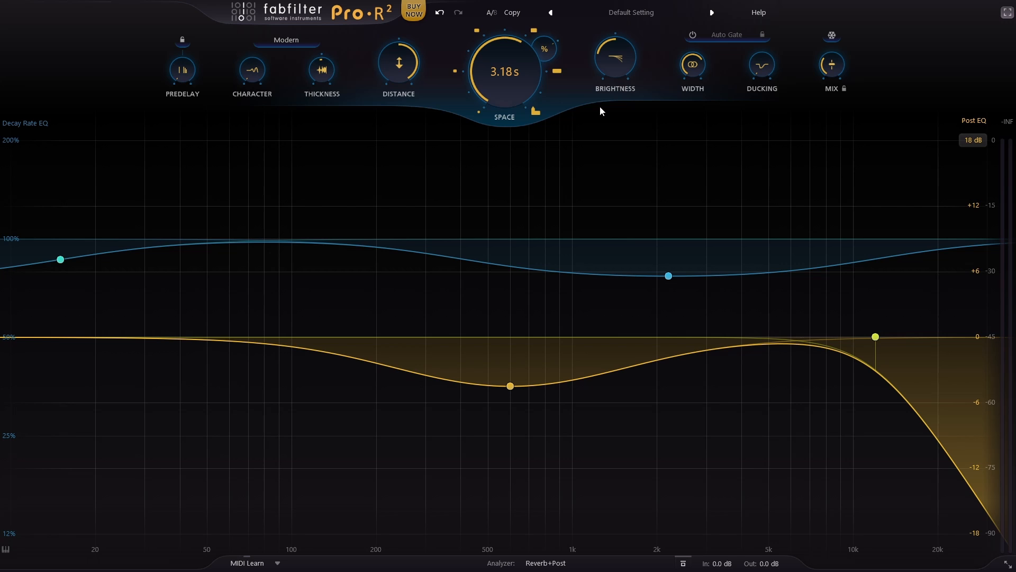
{"action": "left_click", "coordinate": [536, 110]}
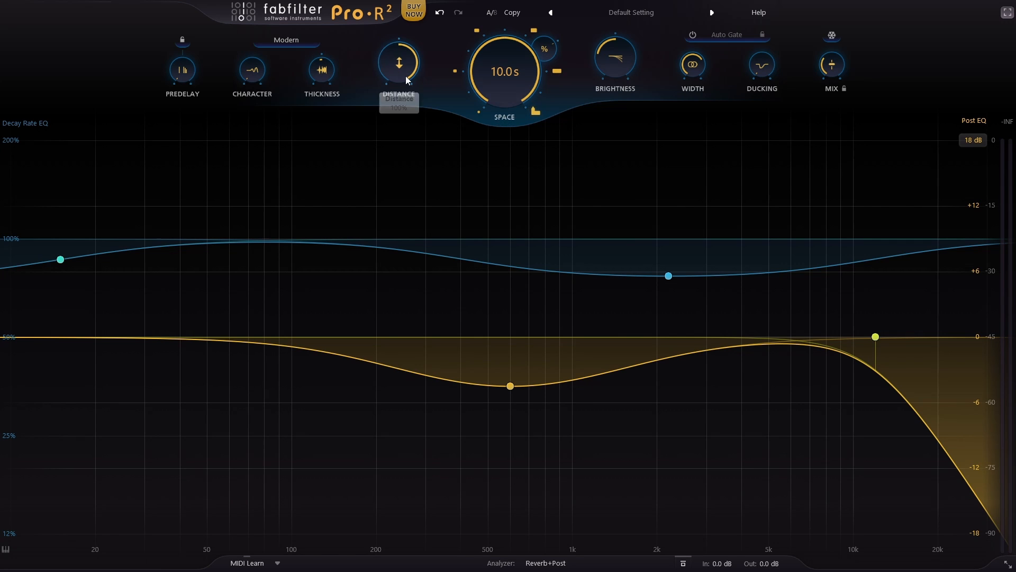
{"action": "mouse_move", "coordinate": [621, 65]}
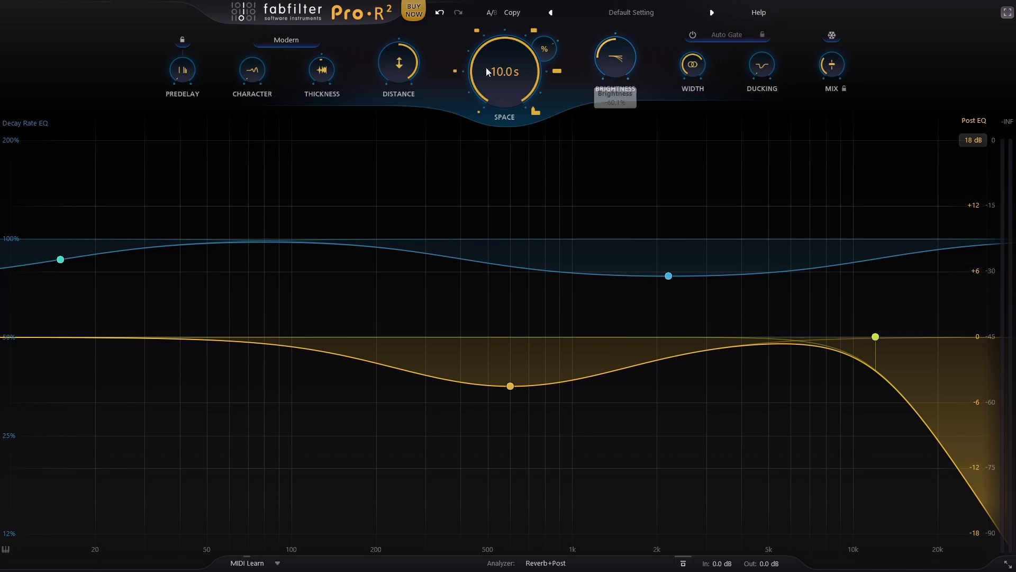
Step: Reduce Space to about 1.82 s and bring Distance and Brightness back close to their centre values
{"action": "left_click_drag", "start_coordinate": [498, 72], "coordinate": [495, 148]}
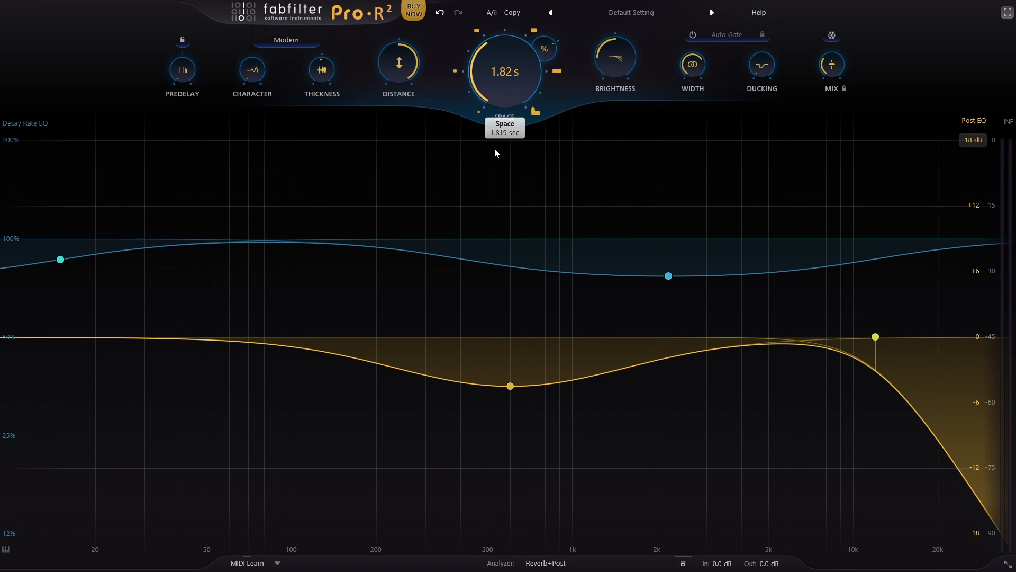
{"action": "left_click_drag", "start_coordinate": [391, 62], "coordinate": [398, 123]}
{"action": "mouse_move", "coordinate": [616, 72]}
{"action": "left_mouse_down"}
{"action": "mouse_move", "coordinate": [613, 55]}
{"action": "mouse_move", "coordinate": [622, 53]}
{"action": "left_mouse_up"}
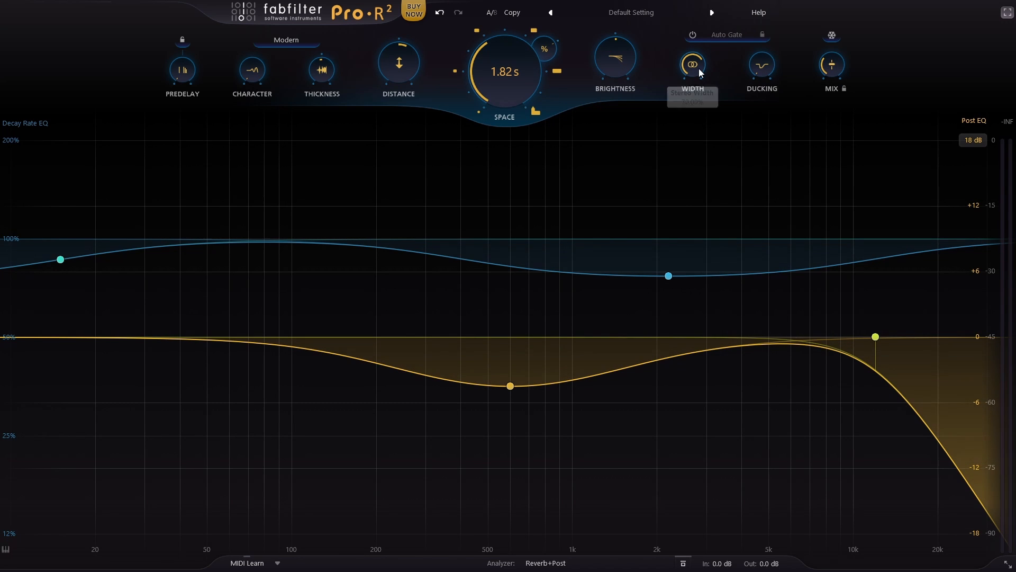
Step: Increase the stereo Width and turn up the Ducking to a moderate amount
{"action": "left_click_drag", "start_coordinate": [696, 67], "coordinate": [684, 144]}
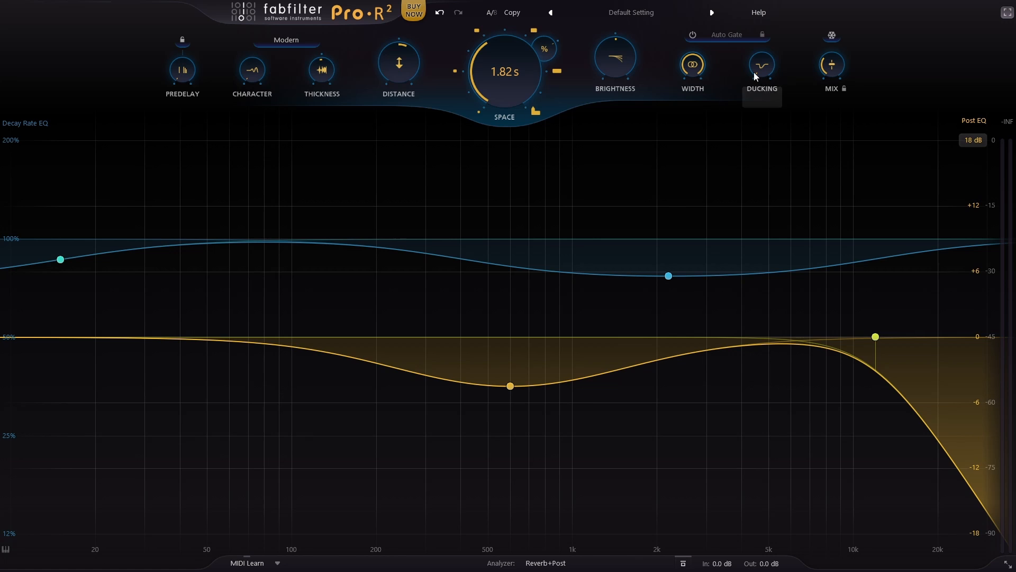
{"action": "mouse_move", "coordinate": [764, 64]}
{"action": "left_mouse_down"}
{"action": "mouse_move", "coordinate": [770, 37]}
{"action": "mouse_move", "coordinate": [769, 52]}
{"action": "left_mouse_up"}
{"action": "left_click_drag", "start_coordinate": [794, 6], "coordinate": [777, 84]}
{"action": "left_click_drag", "start_coordinate": [780, 84], "coordinate": [762, 2]}
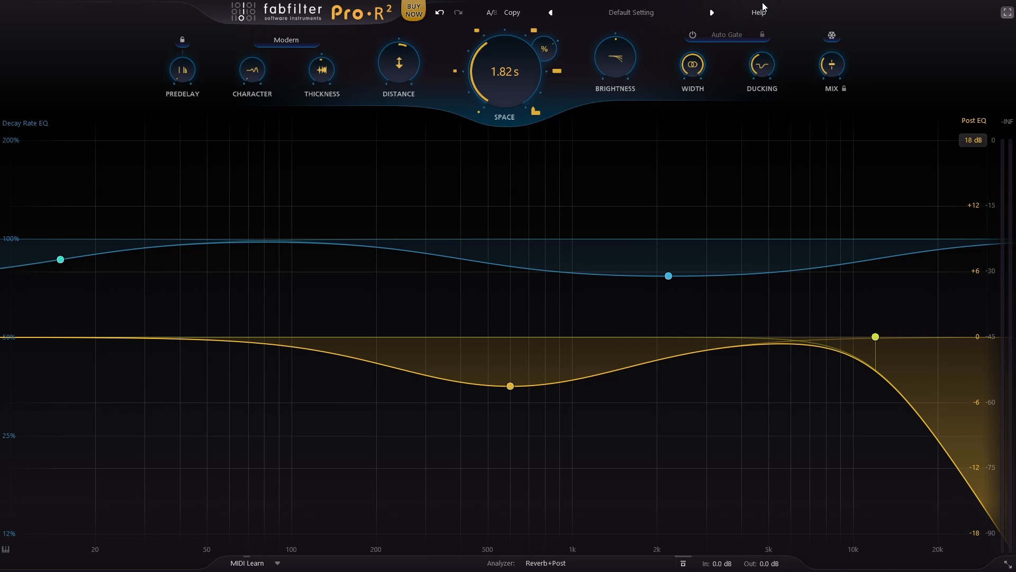
{"action": "mouse_move", "coordinate": [770, 68]}
{"action": "left_click_drag", "start_coordinate": [768, 96], "coordinate": [767, 100]}
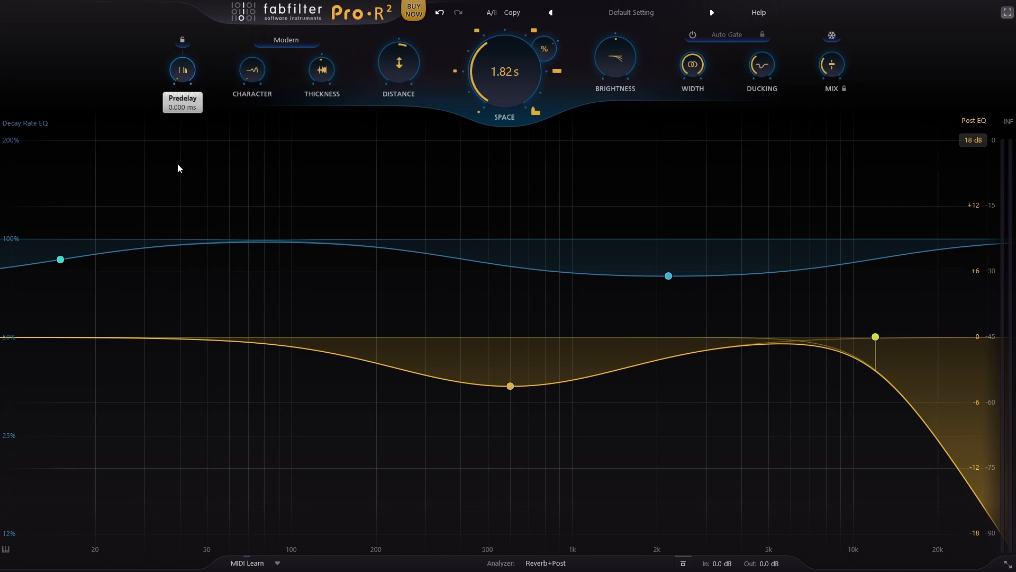
{"action": "left_click_drag", "start_coordinate": [769, 67], "coordinate": [765, 69]}
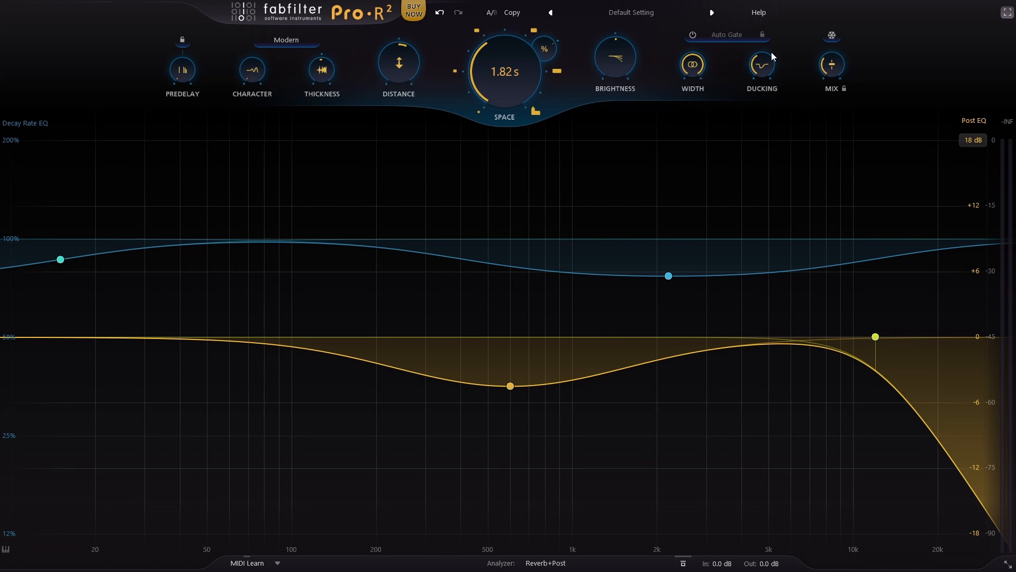
Step: Try the Auto Gate with Free timing, adjust its gate length, and switch the gate off
{"action": "left_click", "coordinate": [763, 35]}
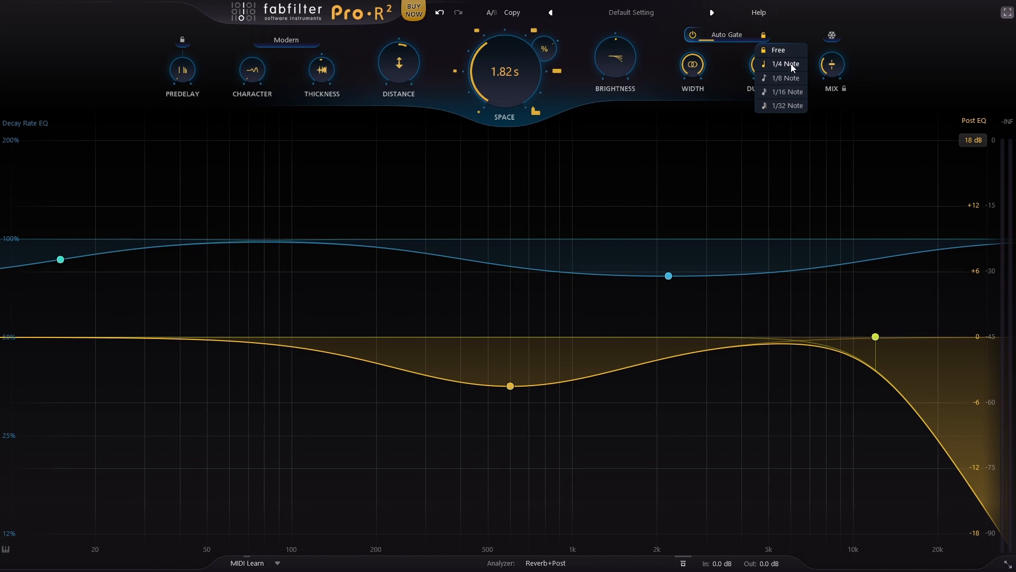
{"action": "left_click", "coordinate": [783, 51]}
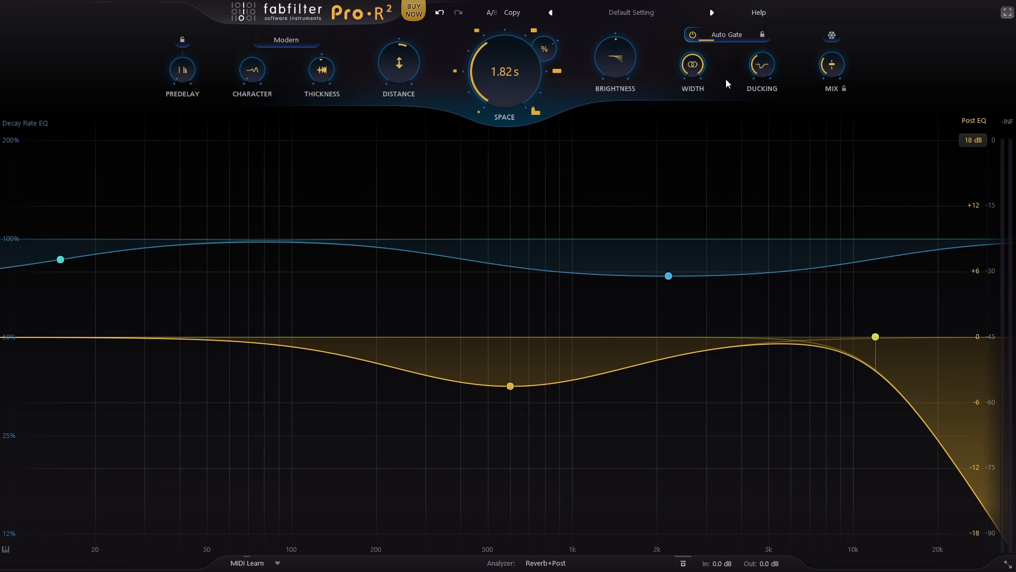
{"action": "mouse_move", "coordinate": [736, 37]}
{"action": "left_click_drag", "start_coordinate": [737, 40], "coordinate": [725, 48]}
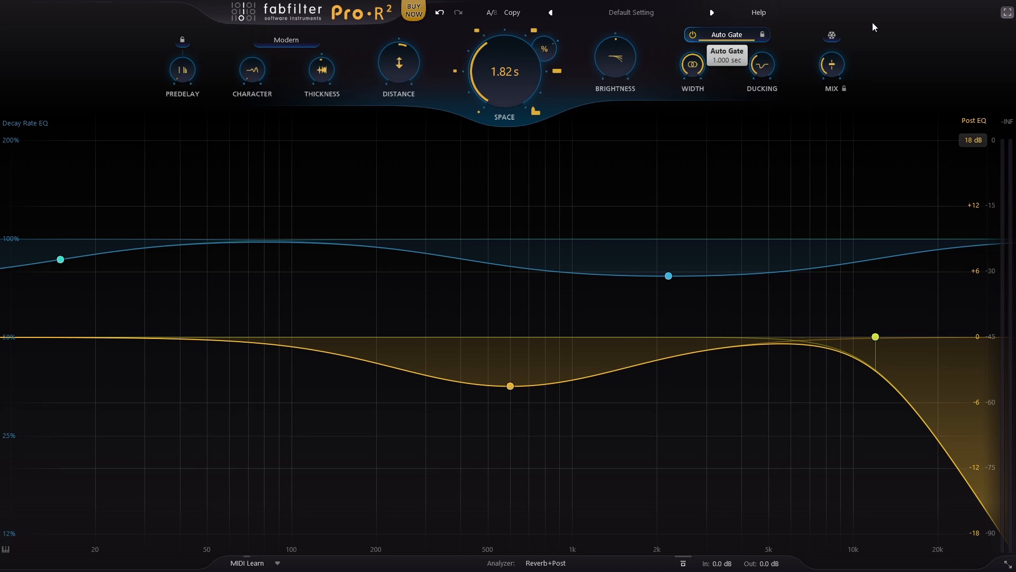
{"action": "left_click", "coordinate": [692, 36]}
Step: Freeze and release the reverb tail, and raise Mix to its maximum with the Mix lock on
{"action": "left_click", "coordinate": [832, 36]}
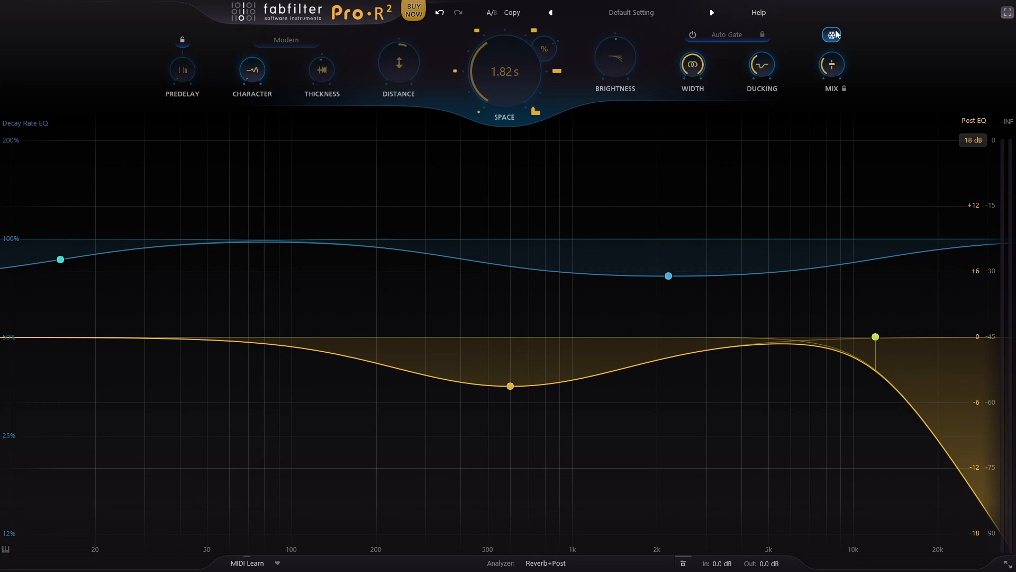
{"action": "mouse_move", "coordinate": [835, 32]}
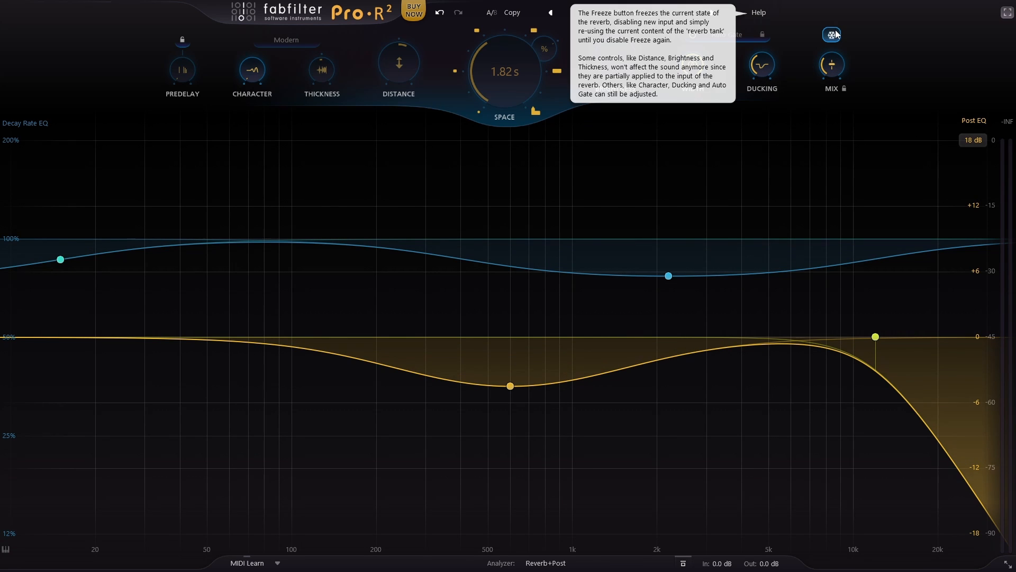
{"action": "left_click_drag", "start_coordinate": [832, 64], "coordinate": [869, 64]}
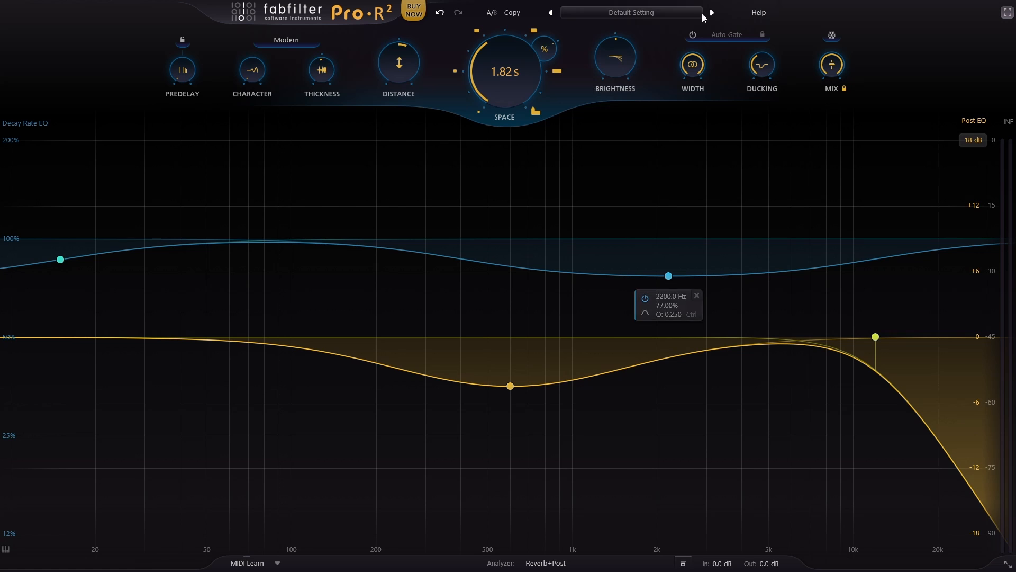
Step: Load the Ambience for Slap Bass A preset with Mix locked, and unlock Mix
{"action": "left_click", "coordinate": [632, 12]}
{"action": "left_click", "coordinate": [552, 35]}
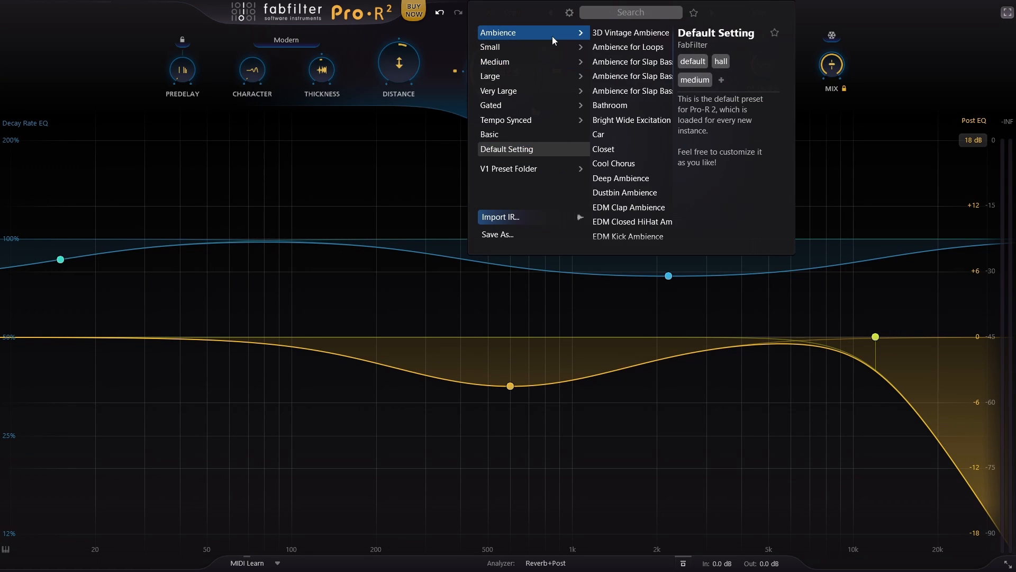
{"action": "left_click", "coordinate": [664, 61]}
{"action": "left_click", "coordinate": [831, 65]}
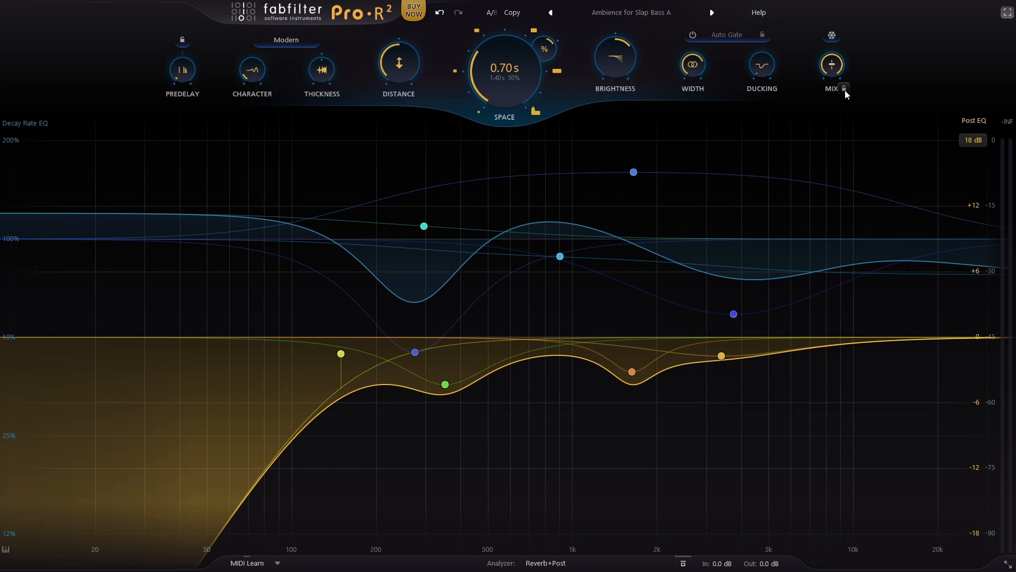
Step: Step forward through the Ambience presets, past Closet, to Deep Ambience
{"action": "left_click", "coordinate": [712, 13]}
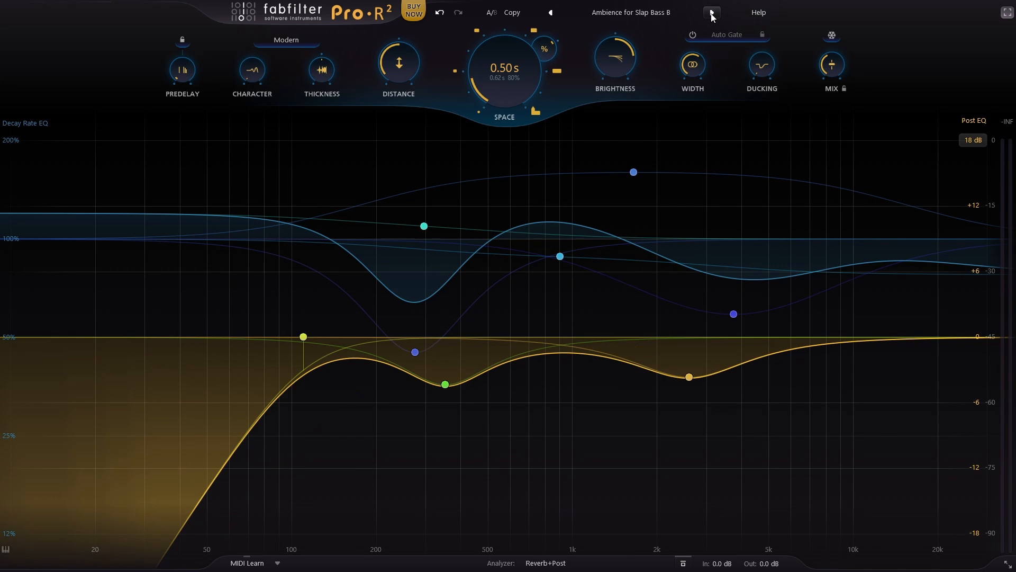
{"action": "left_click", "coordinate": [712, 13]}
{"action": "left_click", "coordinate": [712, 13]}
{"action": "left_click", "coordinate": [712, 12]}
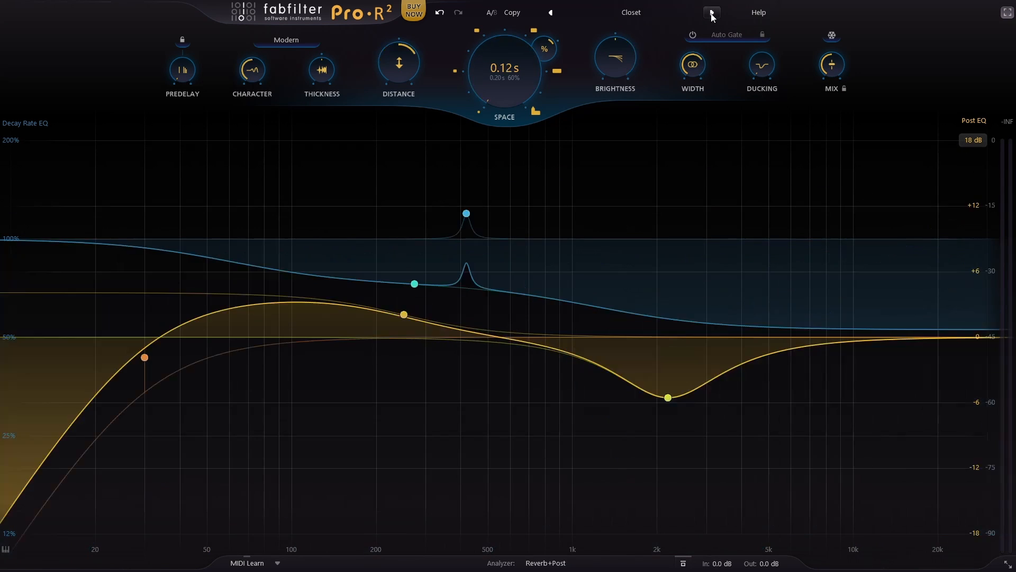
{"action": "left_click", "coordinate": [712, 12]}
{"action": "left_click", "coordinate": [711, 13]}
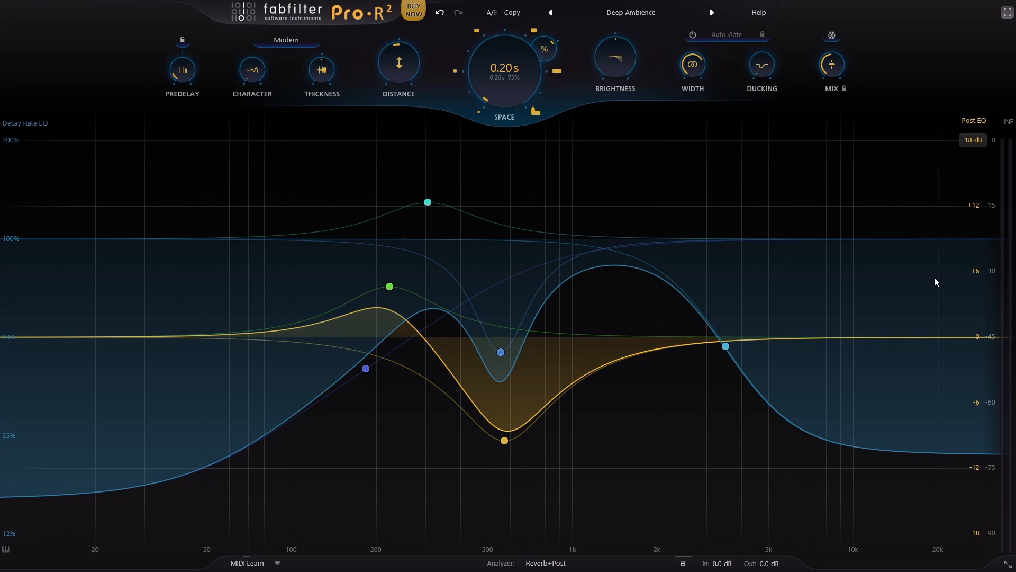
Step: Check what Import IR does in the preset browser and load the Default Setting preset
{"action": "left_click", "coordinate": [631, 12]}
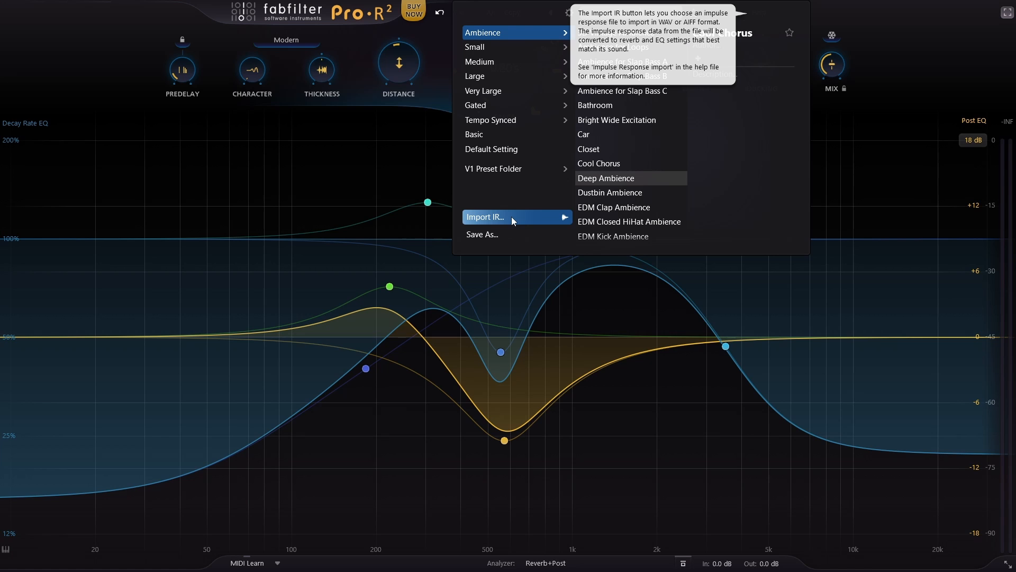
{"action": "left_click", "coordinate": [348, 177]}
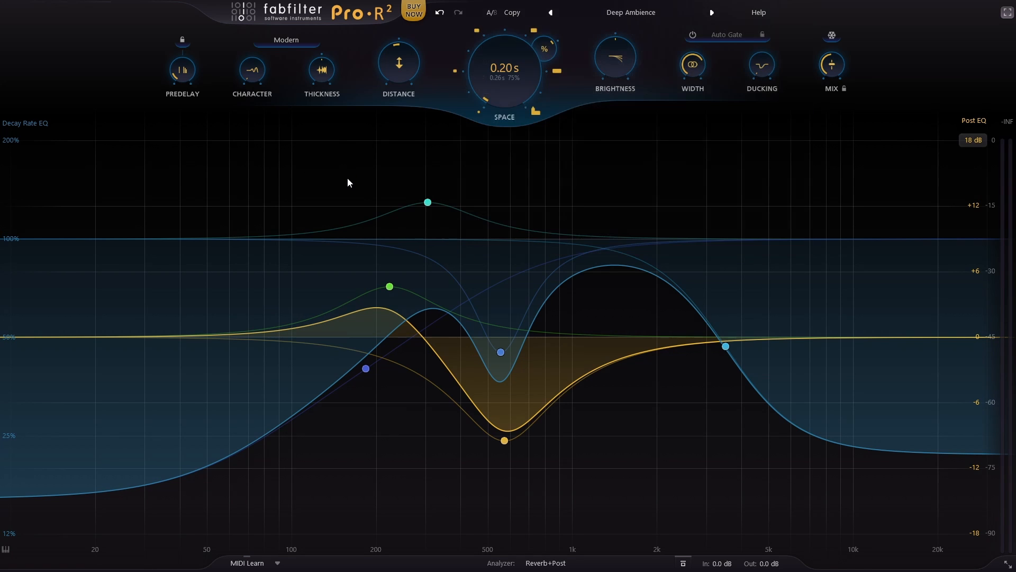
{"action": "left_click", "coordinate": [631, 12]}
{"action": "left_click", "coordinate": [495, 148]}
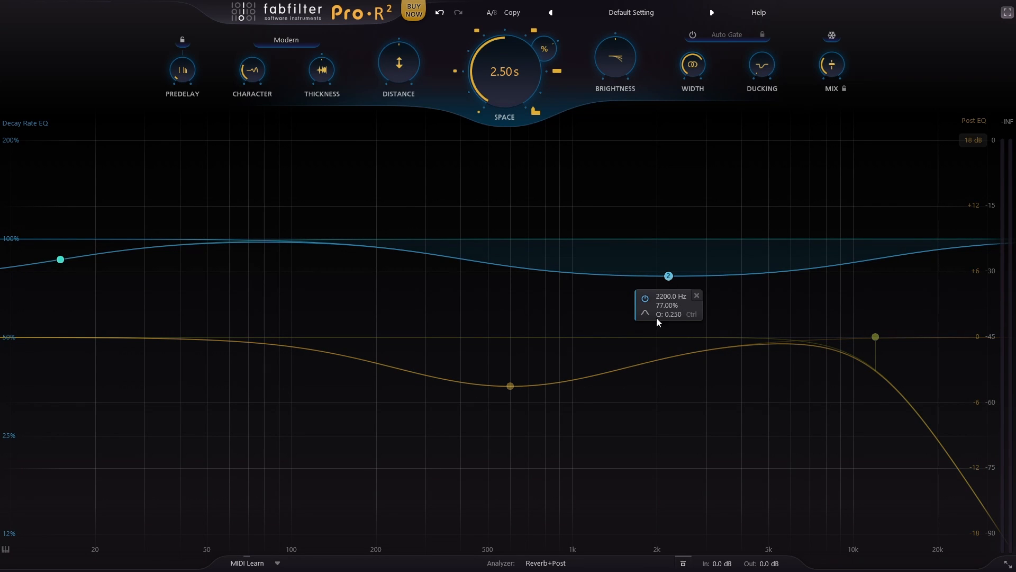
Step: Move the Post EQ mid dip to about 500 Hz at -6.5 dB and add a low cut at about 99 Hz
{"action": "left_click_drag", "start_coordinate": [511, 387], "coordinate": [488, 407]}
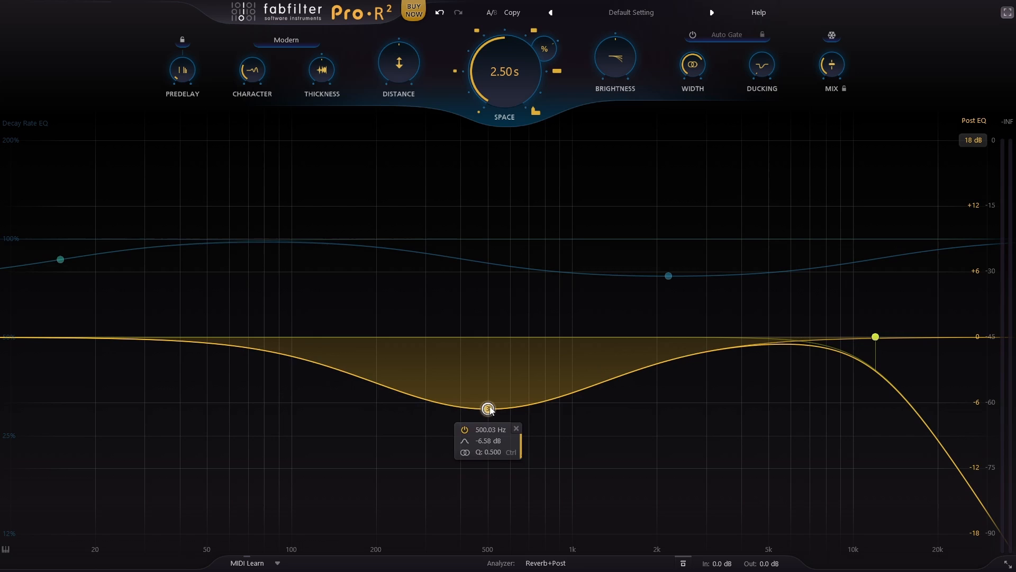
{"action": "left_click", "coordinate": [35, 337]}
{"action": "right_click", "coordinate": [36, 337]}
{"action": "left_click", "coordinate": [34, 337]}
{"action": "left_click_drag", "start_coordinate": [34, 337], "coordinate": [290, 341]}
Step: Deepen the 500 Hz Post EQ dip to about -7.6 dB and move the cuts inward to just above 200 Hz and 5 kHz
{"action": "left_click_drag", "start_coordinate": [488, 408], "coordinate": [488, 420]}
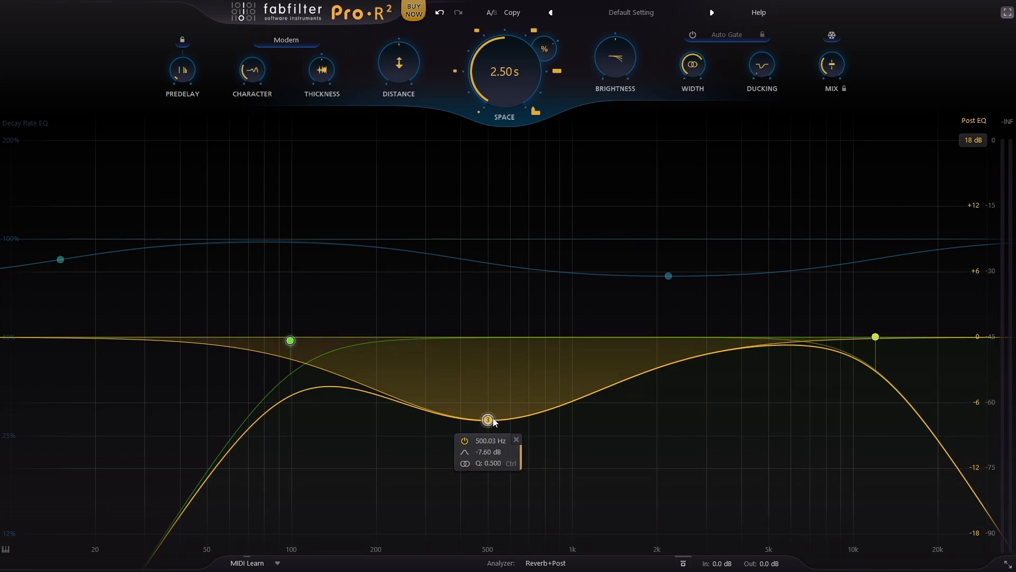
{"action": "left_click_drag", "start_coordinate": [875, 337], "coordinate": [784, 326]}
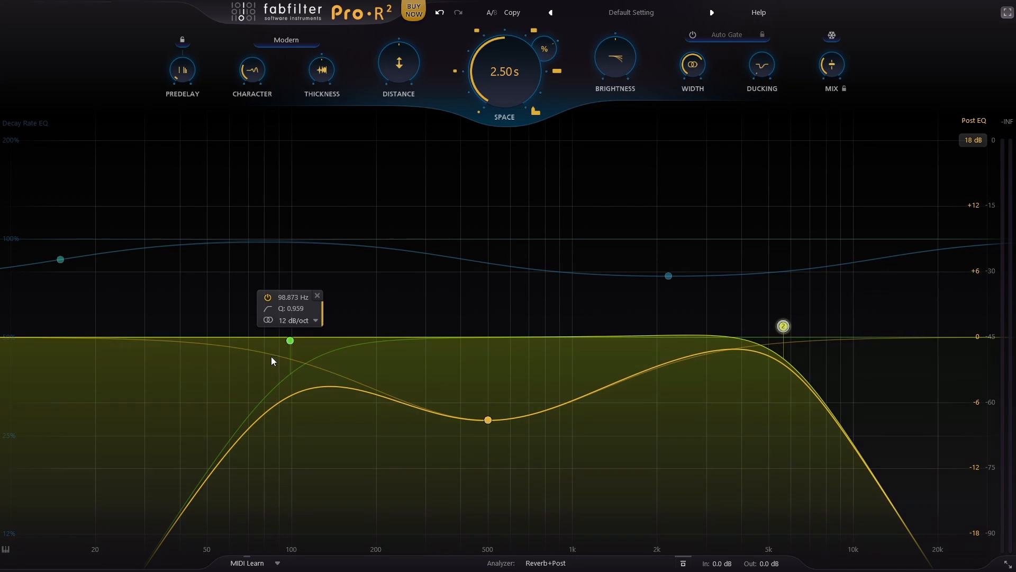
{"action": "left_click_drag", "start_coordinate": [290, 340], "coordinate": [382, 327]}
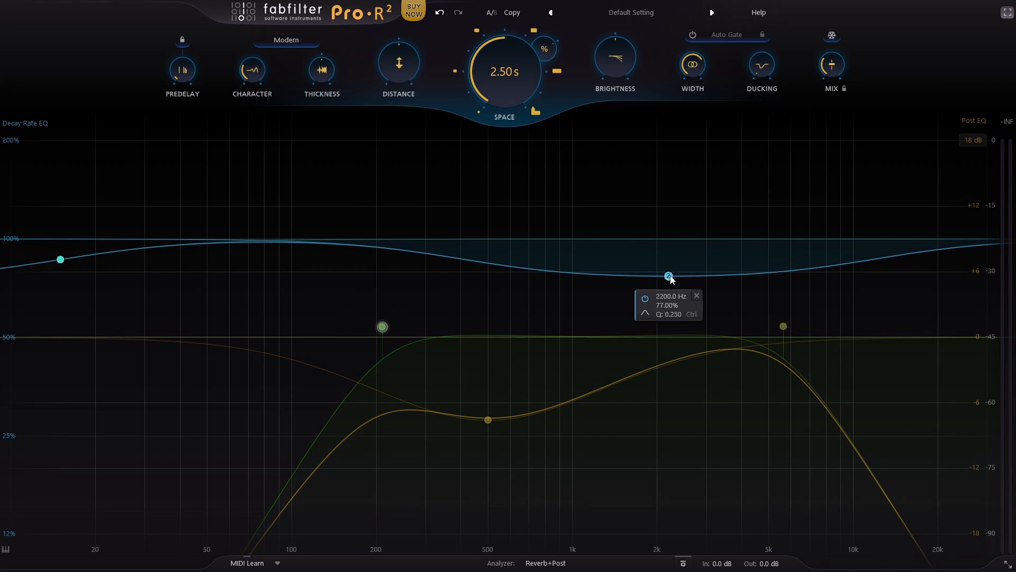
Step: Move the Decay Rate EQ high band to about 3.7 kHz at 86% and the low shelf to about 56 Hz at 63%
{"action": "left_click_drag", "start_coordinate": [671, 278], "coordinate": [735, 262]}
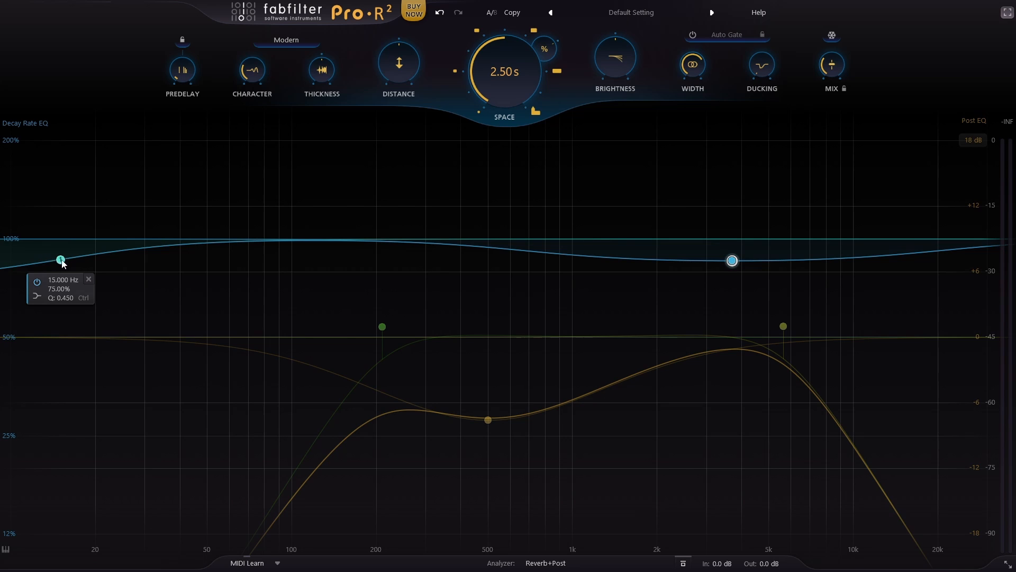
{"action": "left_click_drag", "start_coordinate": [62, 261], "coordinate": [219, 275]}
{"action": "mouse_move", "coordinate": [736, 261]}
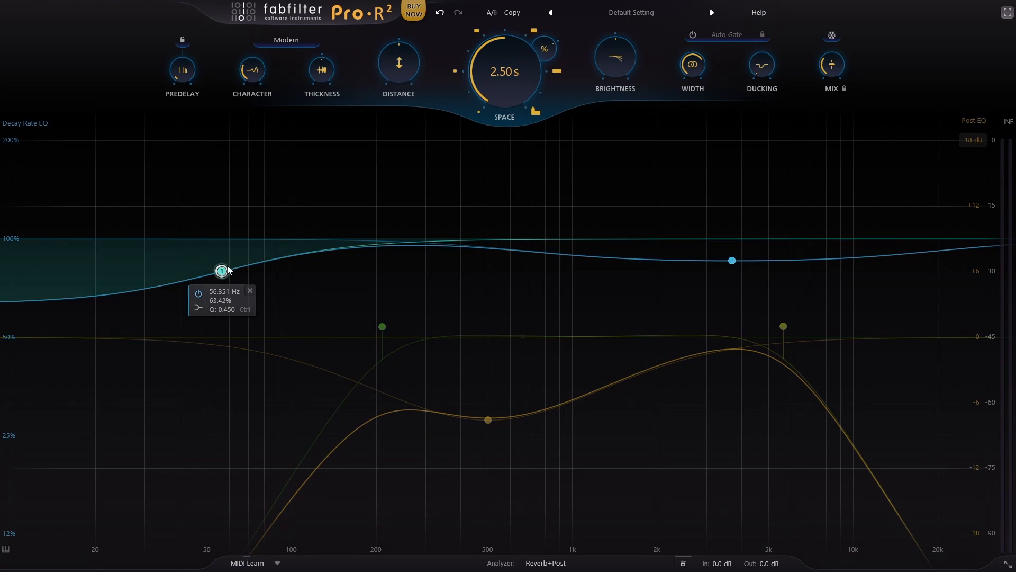
Step: Move the Decay Rate EQ low shelf to about 181 Hz at 61% and raise the high band above 100% near 7.5 kHz
{"action": "left_click_drag", "start_coordinate": [222, 271], "coordinate": [358, 272]}
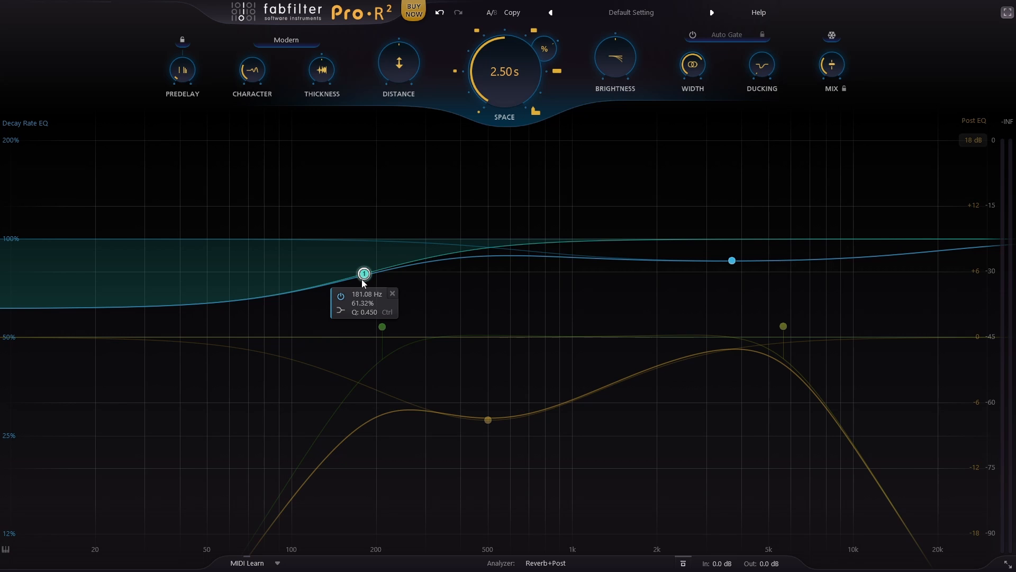
{"action": "mouse_move", "coordinate": [732, 265]}
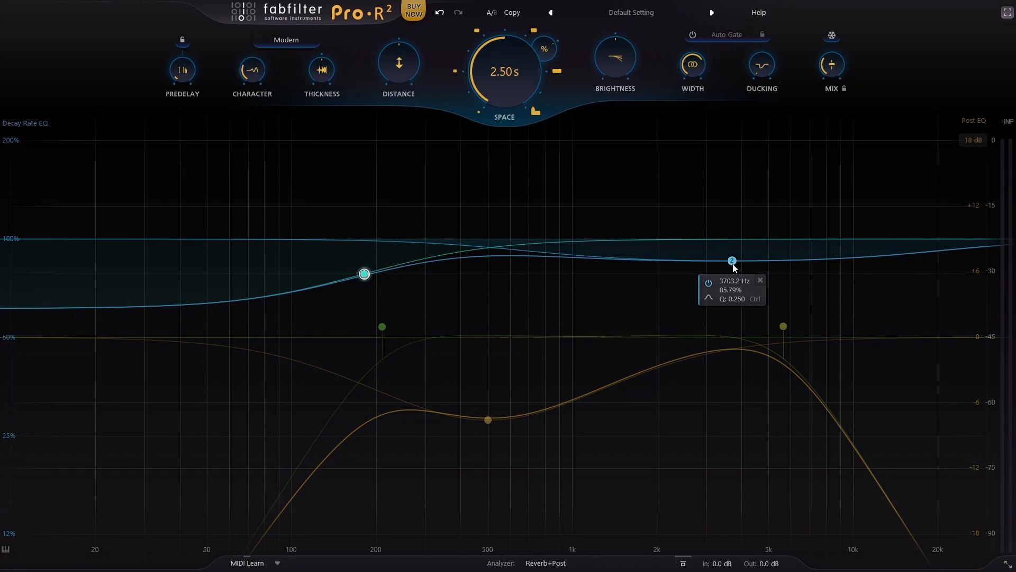
{"action": "left_click_drag", "start_coordinate": [735, 262], "coordinate": [824, 196]}
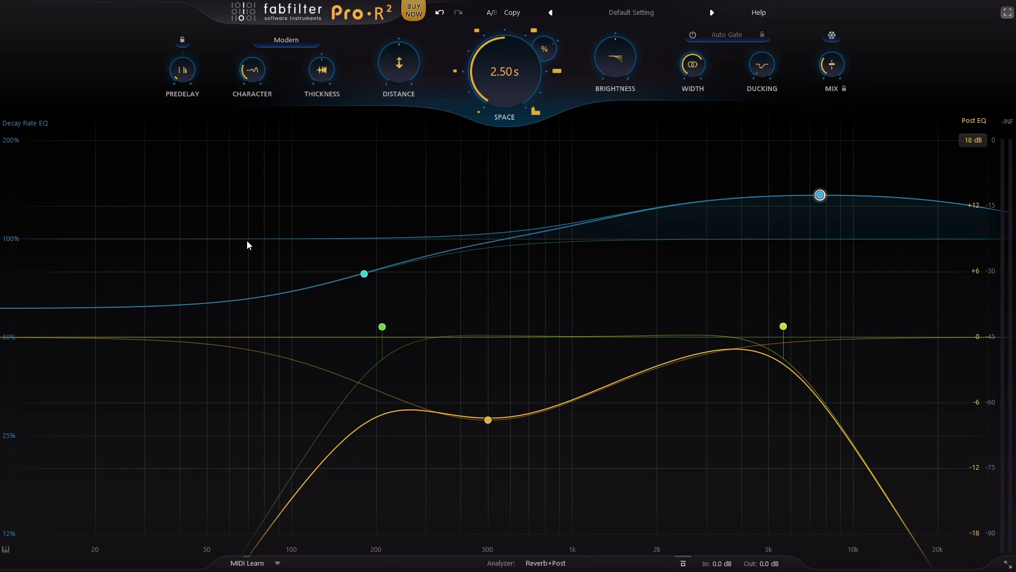
Step: Reload the Default Setting preset and start playback of the track
{"action": "left_click", "coordinate": [635, 13]}
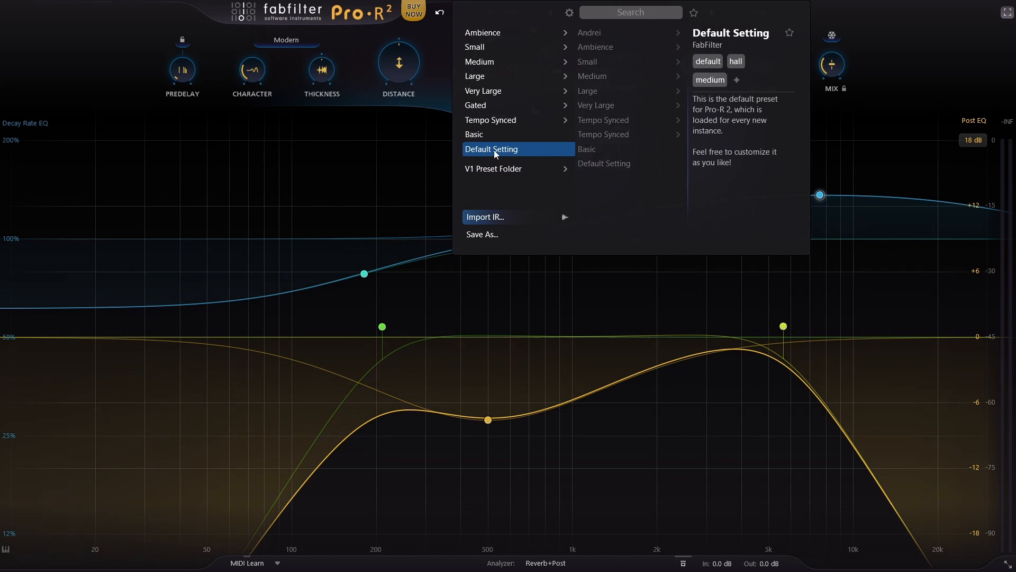
{"action": "left_click", "coordinate": [494, 150]}
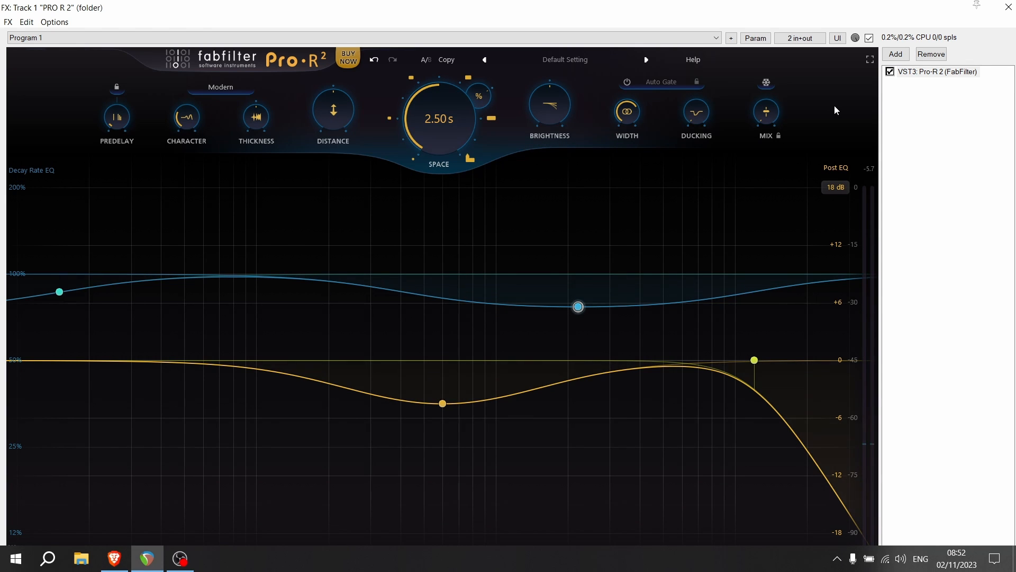
{"action": "key", "text": "space"}
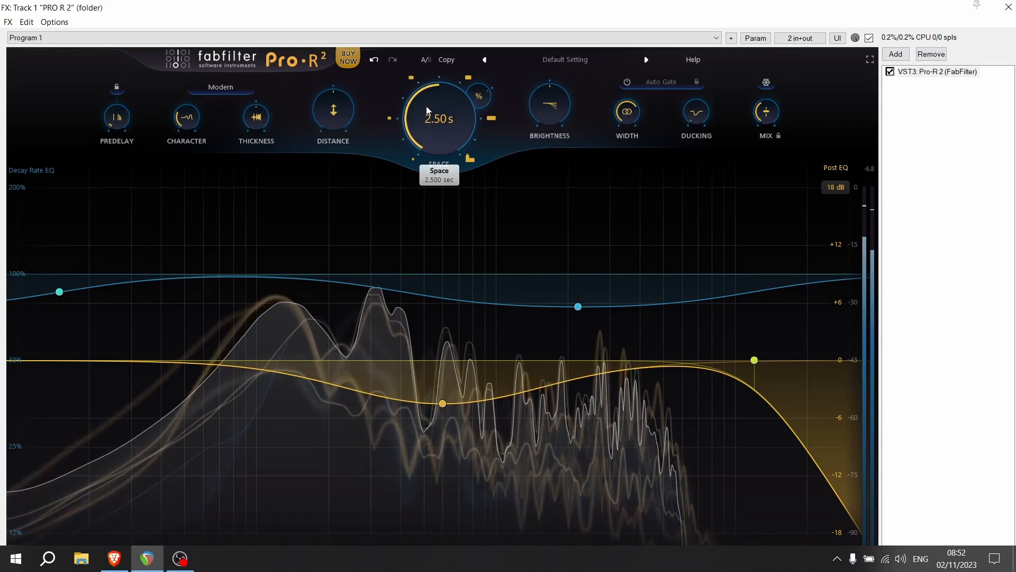
Step: Set Space to 0.75 s at 176% Decay Rate with a low Distance, and compare the sound with the plug-in bypassed
{"action": "left_click_drag", "start_coordinate": [424, 138], "coordinate": [392, 125]}
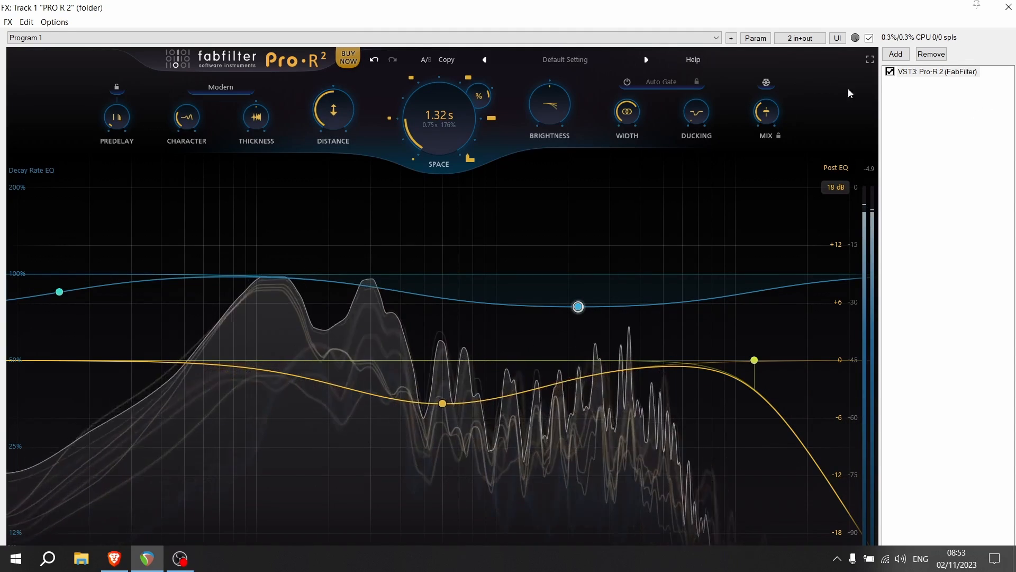
{"action": "left_click", "coordinate": [890, 71]}
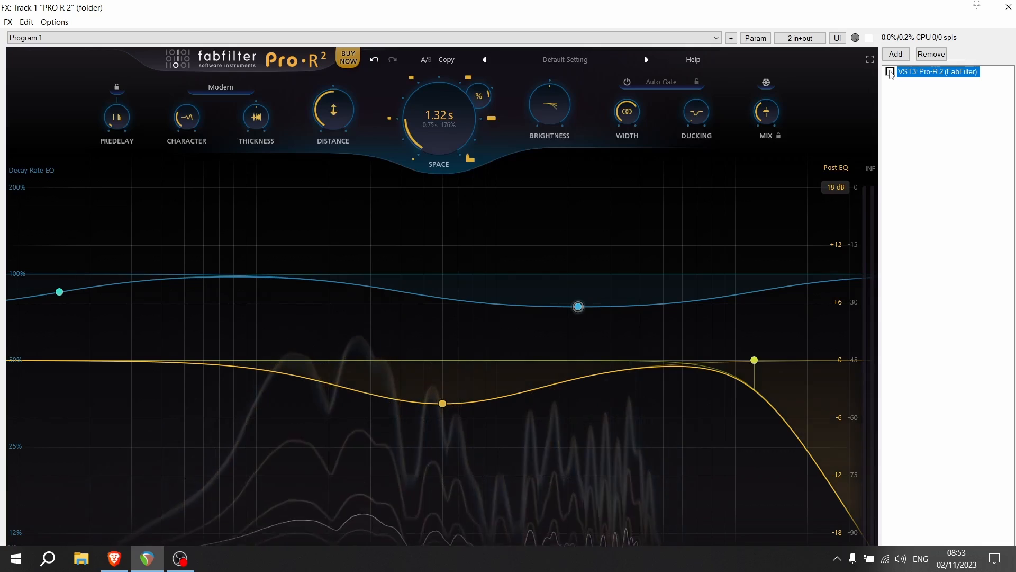
{"action": "left_click", "coordinate": [890, 71]}
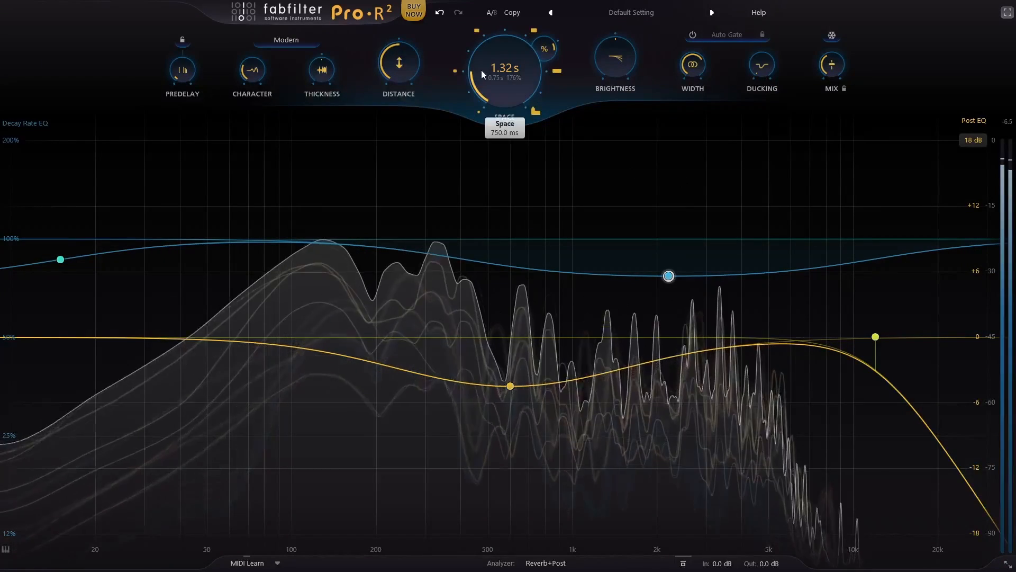
Step: Raise Brightness, bring Distance up closer to centre, and increase Space to about 1.26 s
{"action": "left_click_drag", "start_coordinate": [617, 69], "coordinate": [532, 24]}
{"action": "left_click_drag", "start_coordinate": [404, 61], "coordinate": [401, 44]}
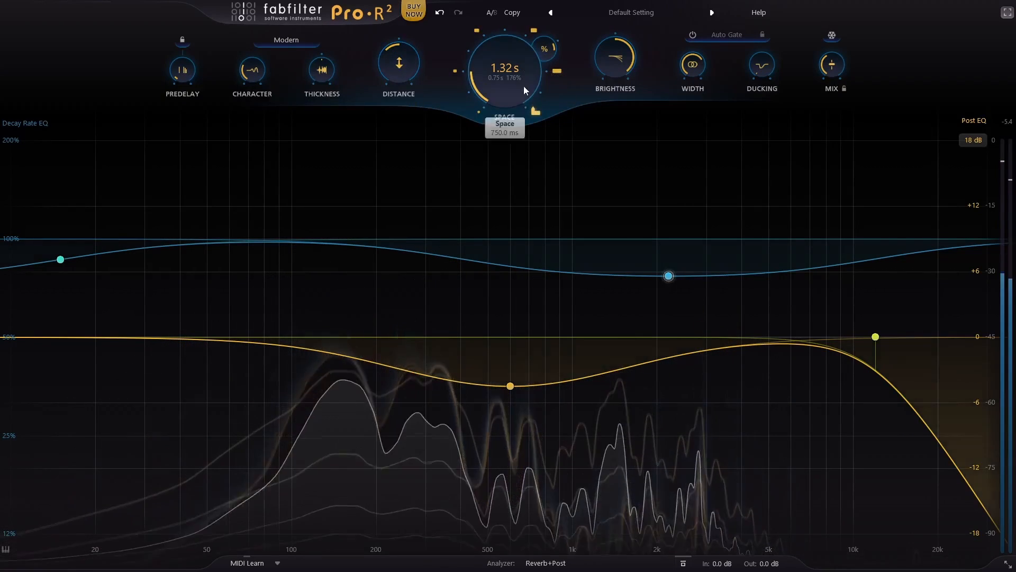
{"action": "left_click_drag", "start_coordinate": [523, 87], "coordinate": [513, 66]}
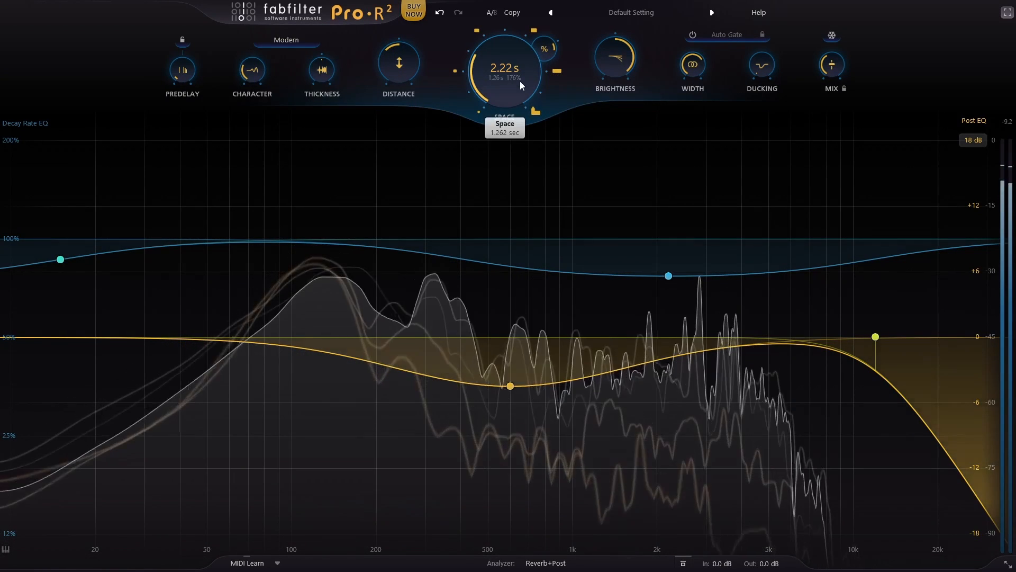
Step: Move the Decay Rate EQ high band to between 5k and 10k below 100%, and add a band at about 172 Hz raised to 154%
{"action": "left_click_drag", "start_coordinate": [669, 276], "coordinate": [799, 198]}
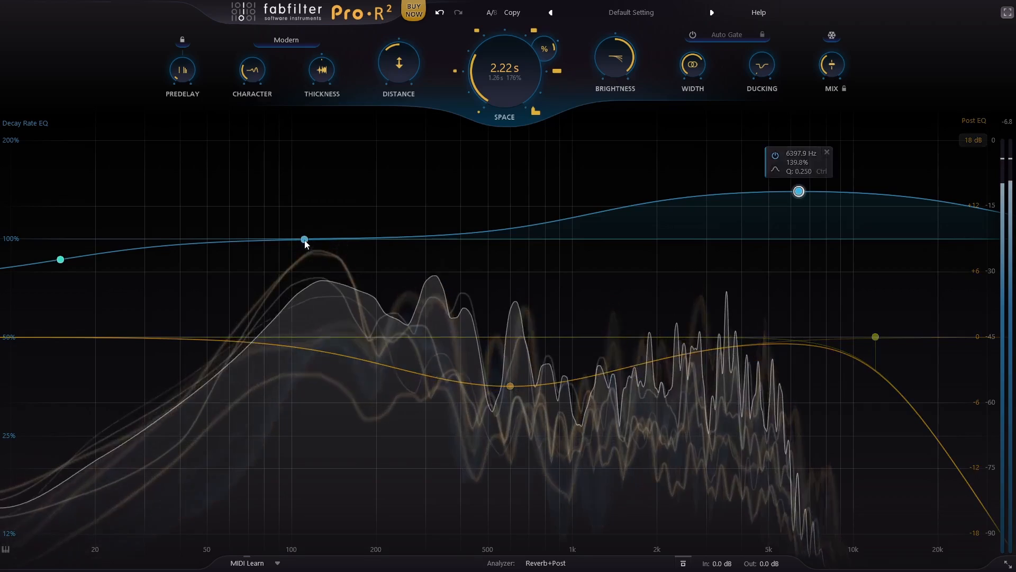
{"action": "left_click_drag", "start_coordinate": [301, 237], "coordinate": [319, 295]}
{"action": "left_click_drag", "start_coordinate": [798, 191], "coordinate": [803, 271]}
{"action": "left_click_drag", "start_coordinate": [318, 295], "coordinate": [363, 181]}
{"action": "scroll", "coordinate": [359, 207], "scroll_direction": "down", "scroll_amount": 5}
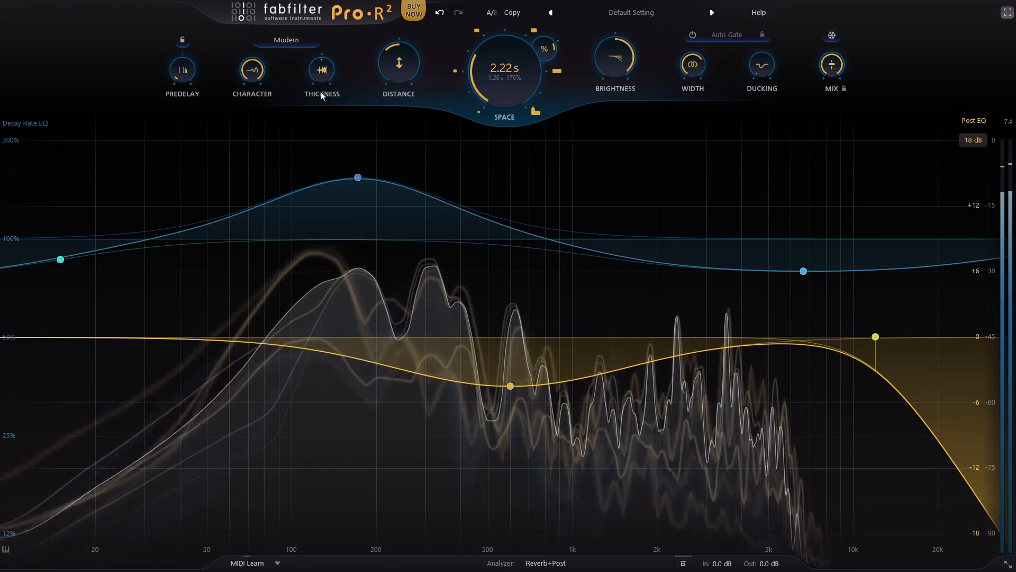
Step: Lower Character to its minimum, and sweep Thickness up to about 93% and back to around its centre
{"action": "left_click_drag", "start_coordinate": [255, 71], "coordinate": [236, 246]}
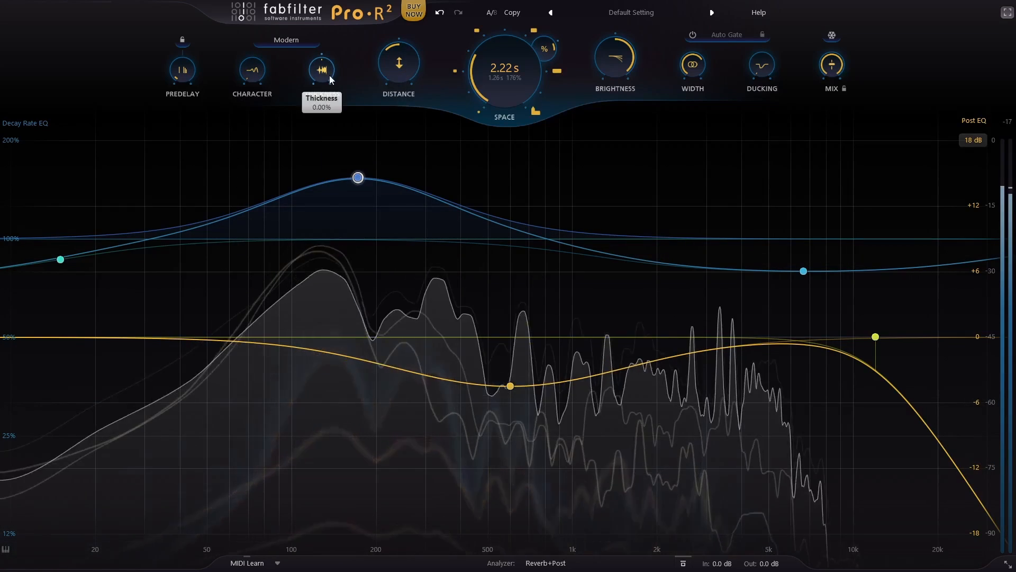
{"action": "left_click_drag", "start_coordinate": [325, 73], "coordinate": [354, 4]}
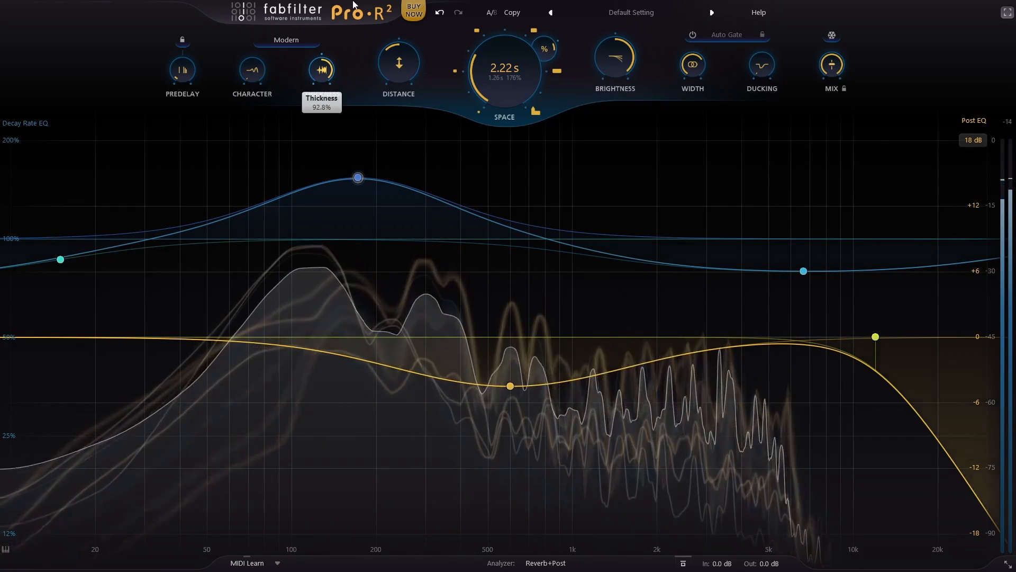
{"action": "left_click_drag", "start_coordinate": [318, 63], "coordinate": [294, 226]}
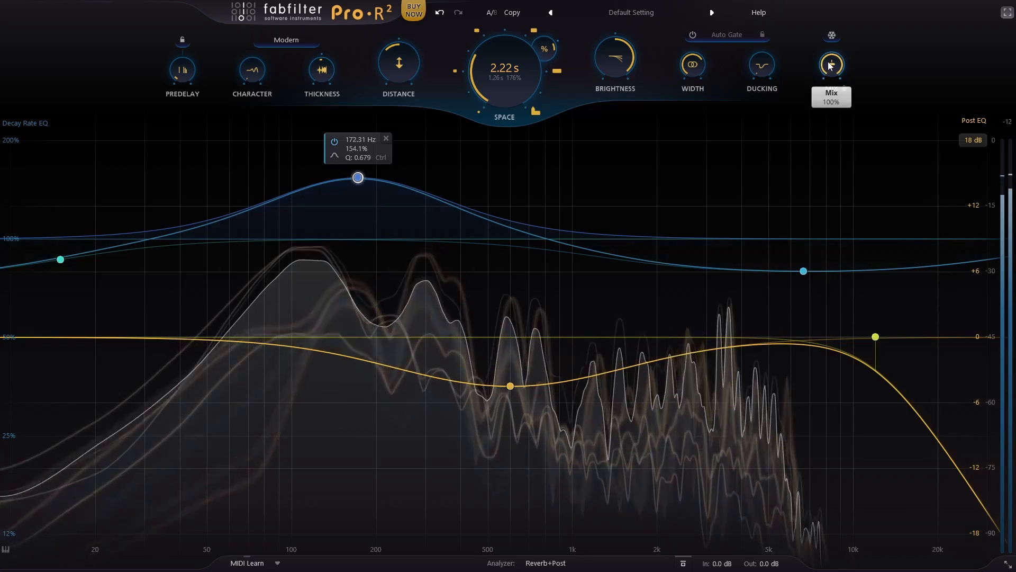
Step: Lower Mix from fully wet, switch the reverb style to Plate, and play the track
{"action": "left_click_drag", "start_coordinate": [822, 164], "coordinate": [823, 214]}
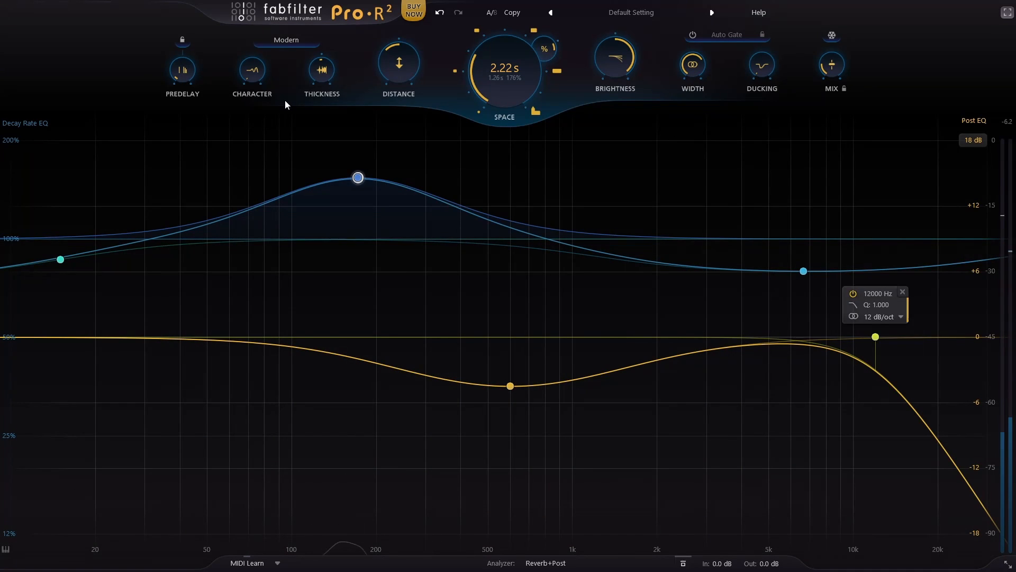
{"action": "left_click", "coordinate": [292, 41]}
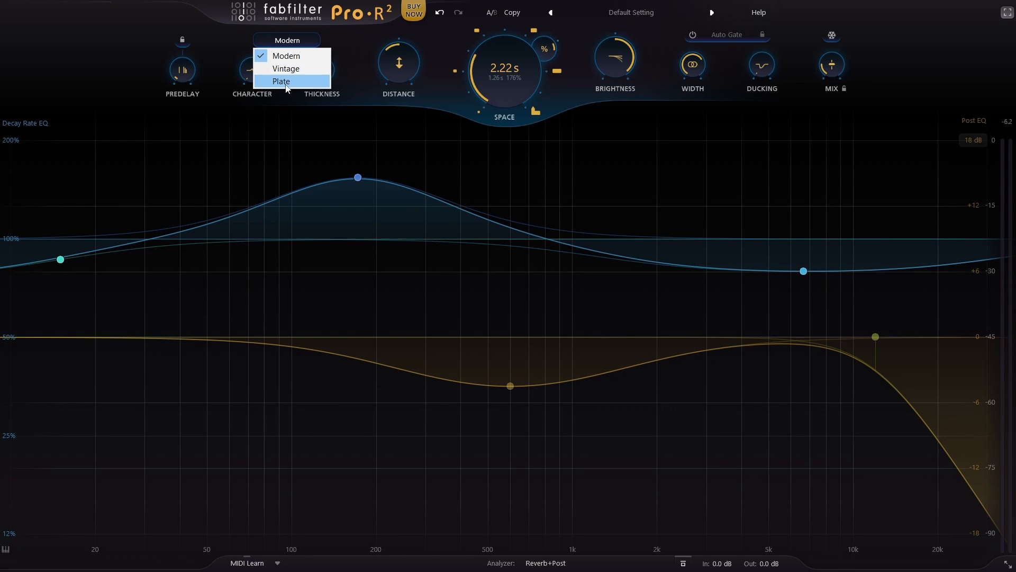
{"action": "left_click", "coordinate": [283, 82]}
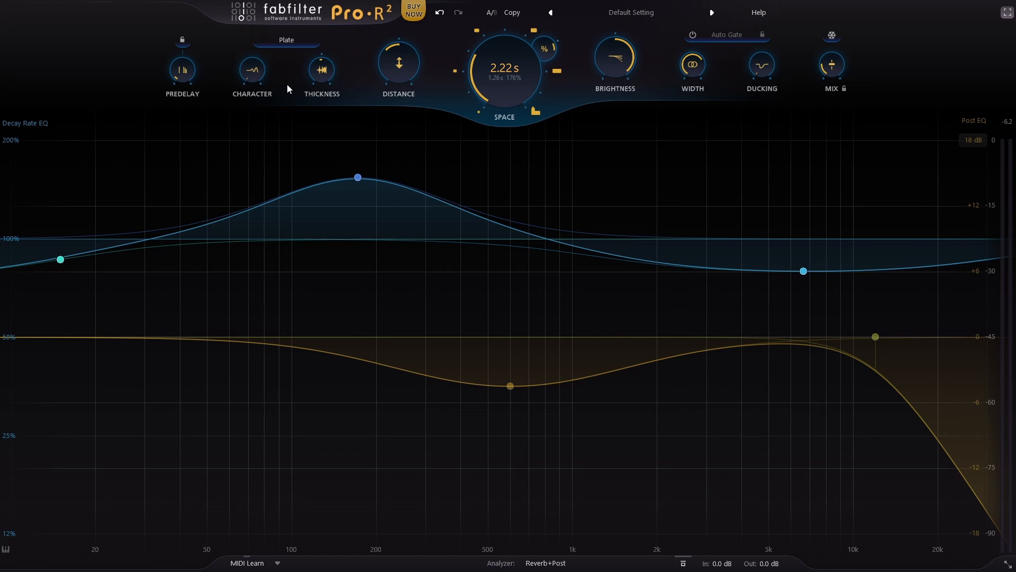
{"action": "key", "text": "space"}
{"action": "mouse_move", "coordinate": [836, 69]}
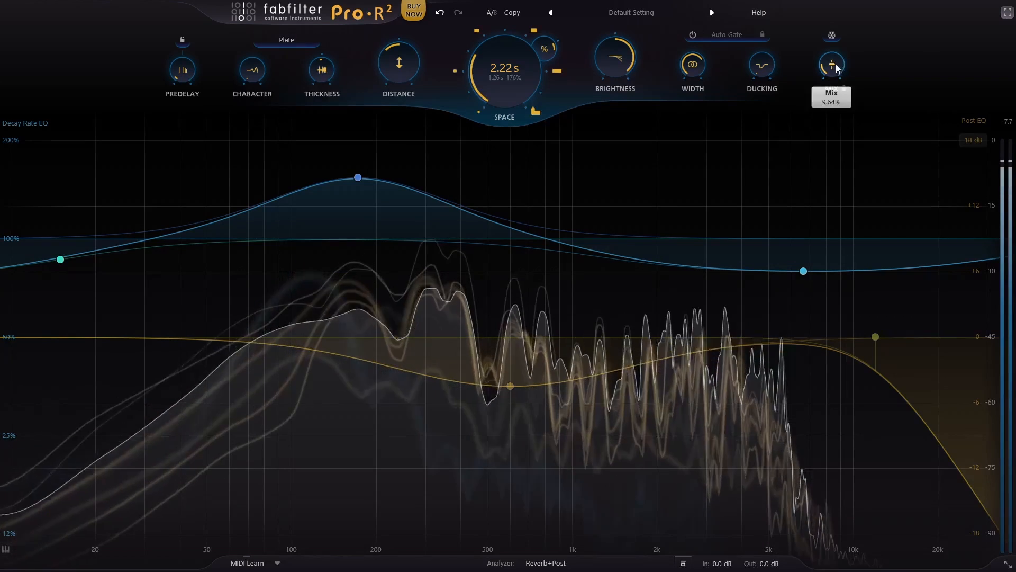
Step: Audition the Modern and Vintage reverb styles on the playing track, and return to Plate
{"action": "left_click", "coordinate": [300, 39]}
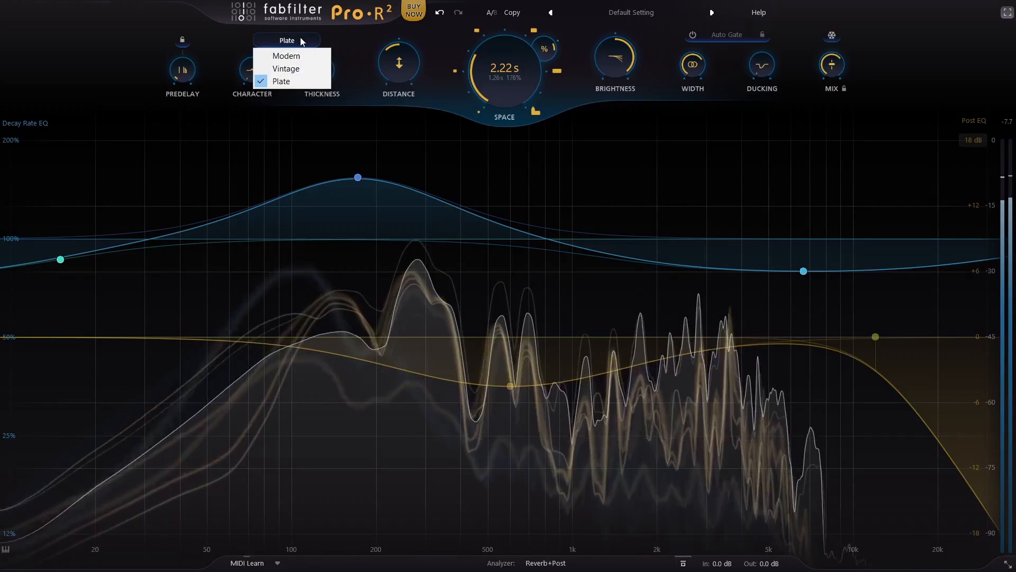
{"action": "left_click", "coordinate": [296, 56]}
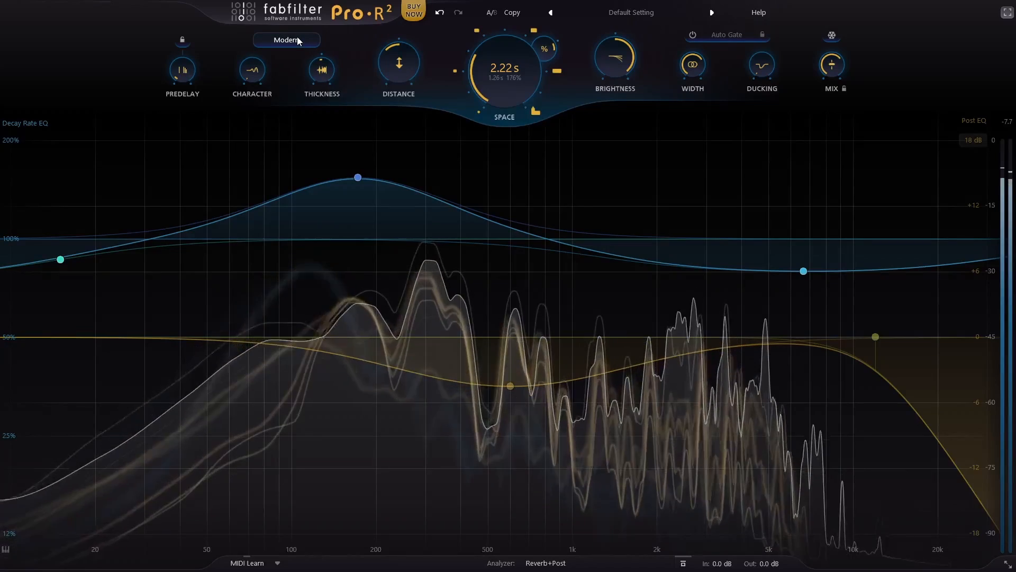
{"action": "left_click", "coordinate": [297, 39]}
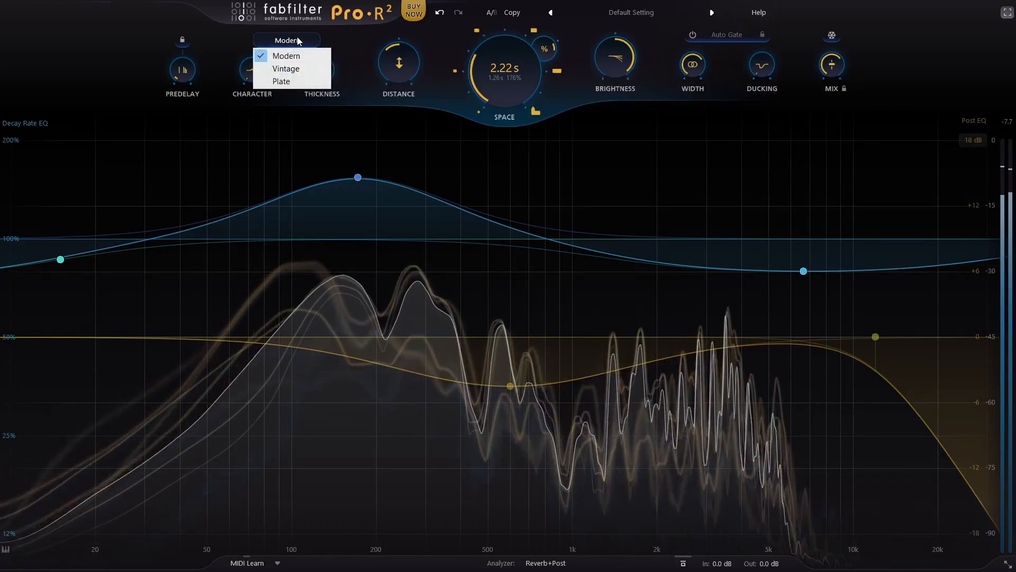
{"action": "left_click", "coordinate": [301, 69]}
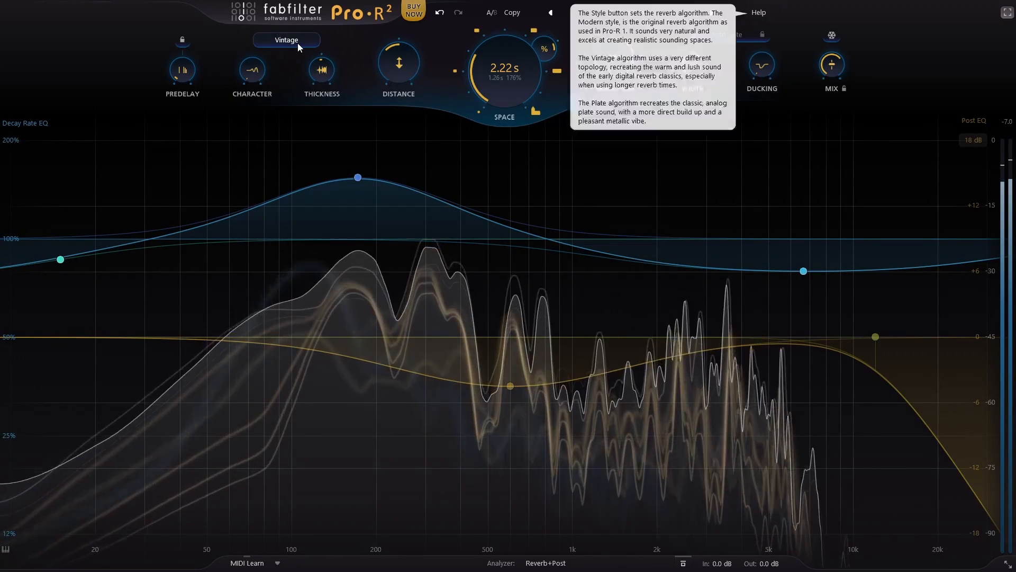
{"action": "left_click", "coordinate": [297, 42]}
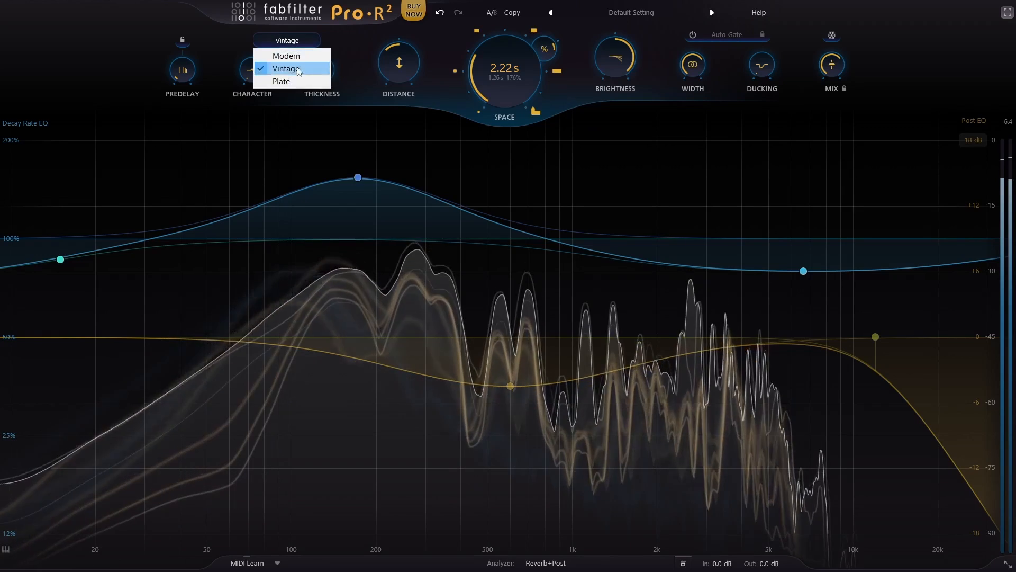
{"action": "left_click", "coordinate": [295, 82]}
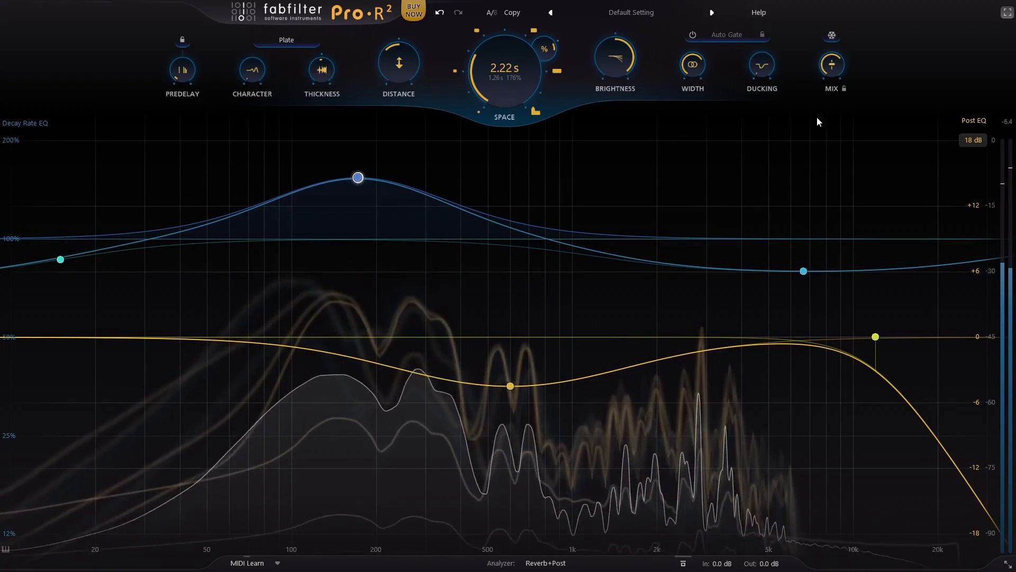
Step: Raise Mix to about 29%, fine-tune Brightness, and select the 172 Hz Decay Rate EQ band
{"action": "mouse_move", "coordinate": [827, 70]}
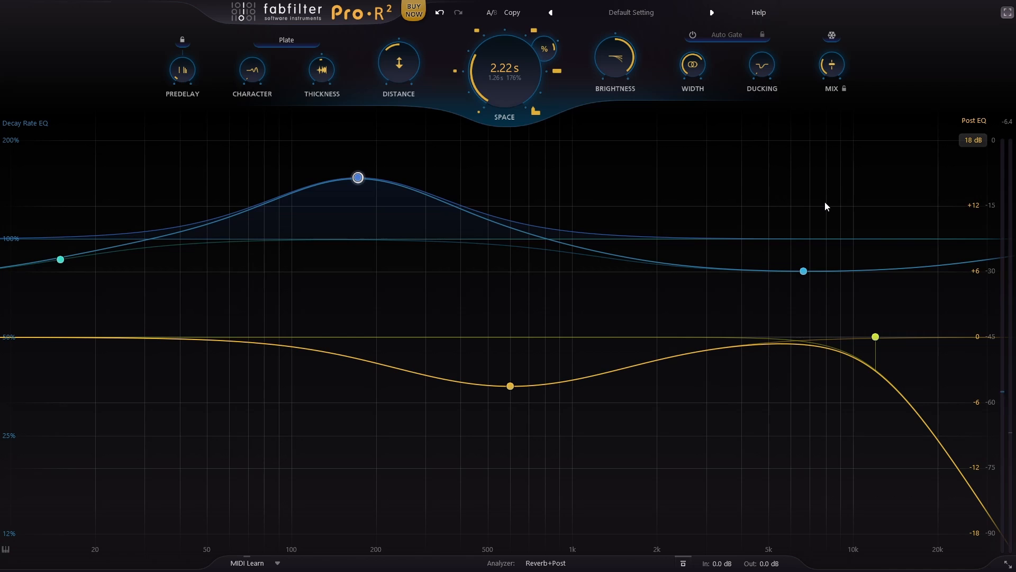
{"action": "mouse_move", "coordinate": [838, 48]}
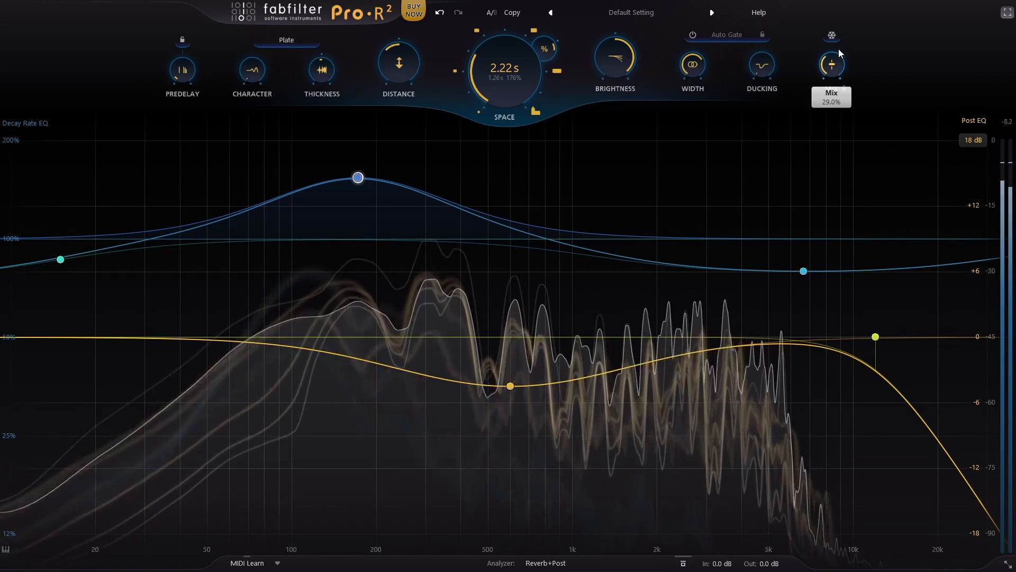
{"action": "mouse_move", "coordinate": [609, 60]}
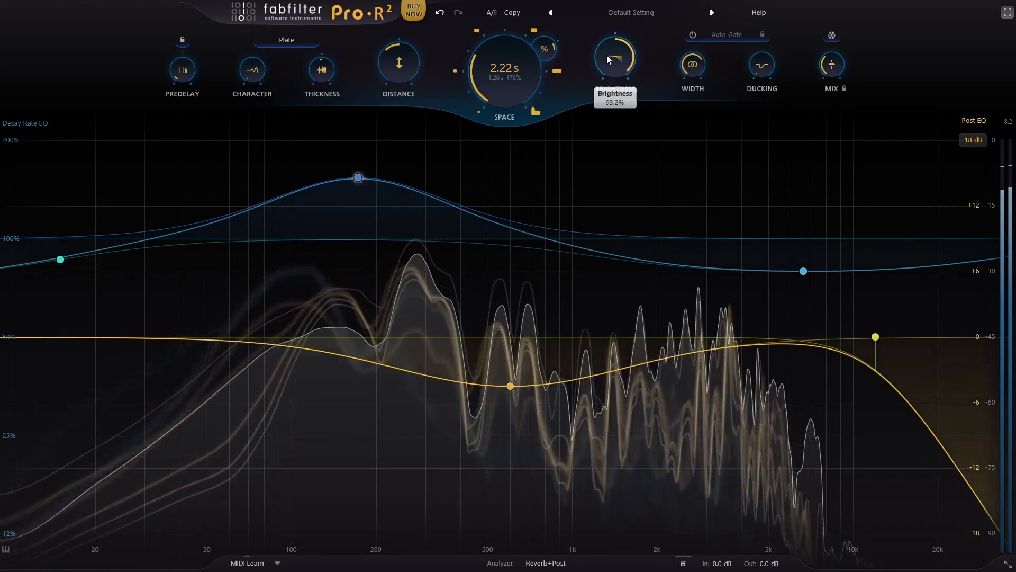
{"action": "left_click_drag", "start_coordinate": [608, 60], "coordinate": [616, 47]}
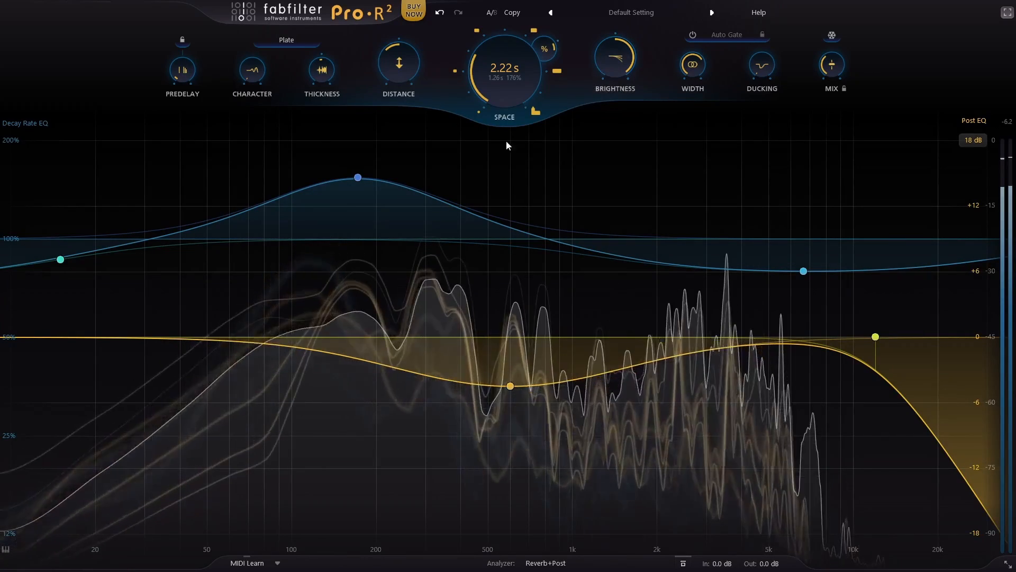
{"action": "left_click", "coordinate": [358, 178]}
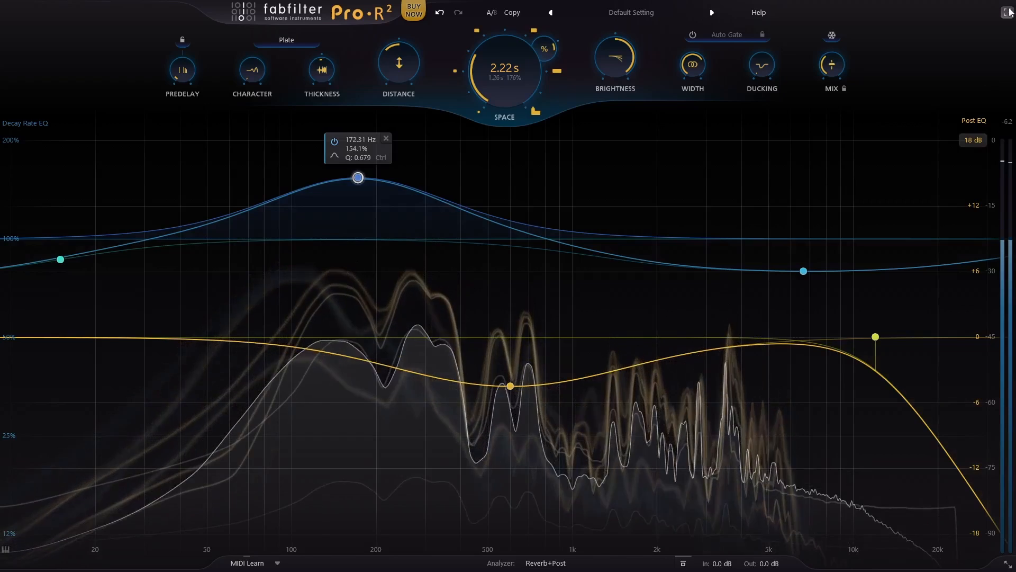
Step: Switch the solo from the Guitar stem to the Vocal stem in REAPER, and return Pro-R 2 to full-screen view
{"action": "left_click", "coordinate": [1006, 11]}
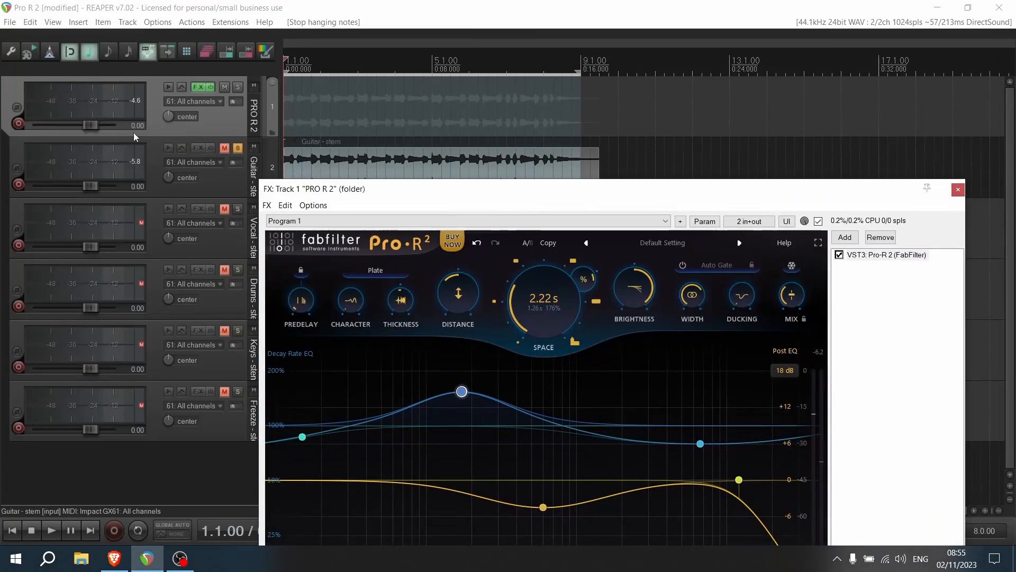
{"action": "left_click", "coordinate": [238, 149]}
{"action": "left_click", "coordinate": [239, 209]}
{"action": "left_click_drag", "start_coordinate": [383, 189], "coordinate": [320, 62]}
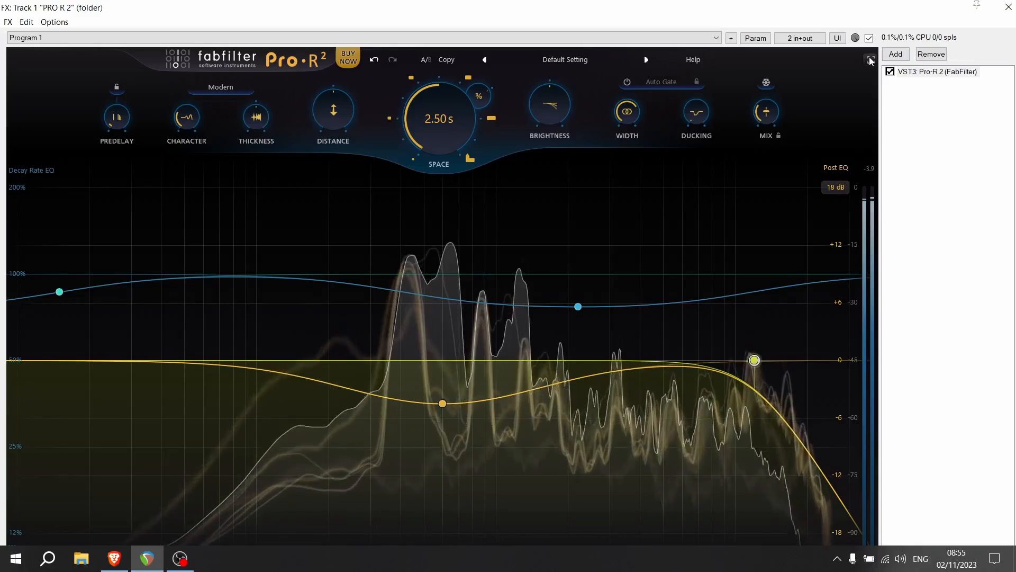
{"action": "left_click", "coordinate": [870, 59]}
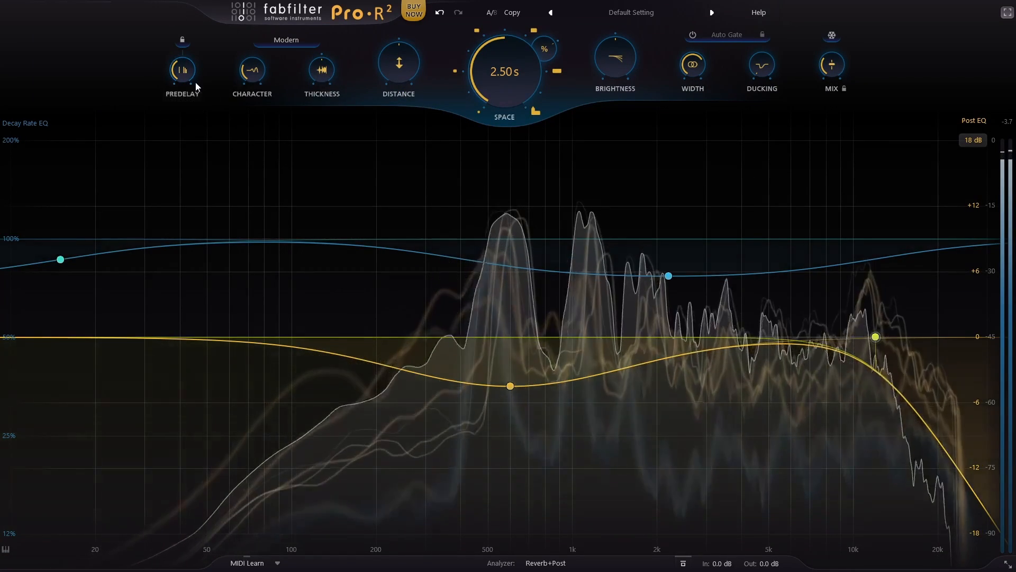
Step: Sweep Predelay up to about 86.5 ms, and lower the Post EQ high-cut band to between 5k and 10k
{"action": "left_click_drag", "start_coordinate": [186, 76], "coordinate": [192, 36]}
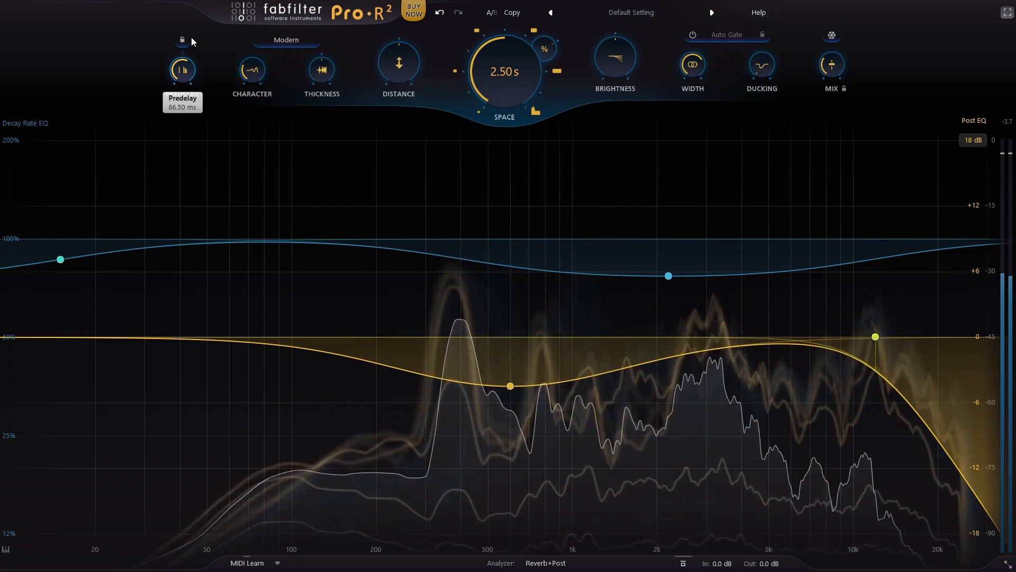
{"action": "left_click_drag", "start_coordinate": [876, 336], "coordinate": [821, 334]}
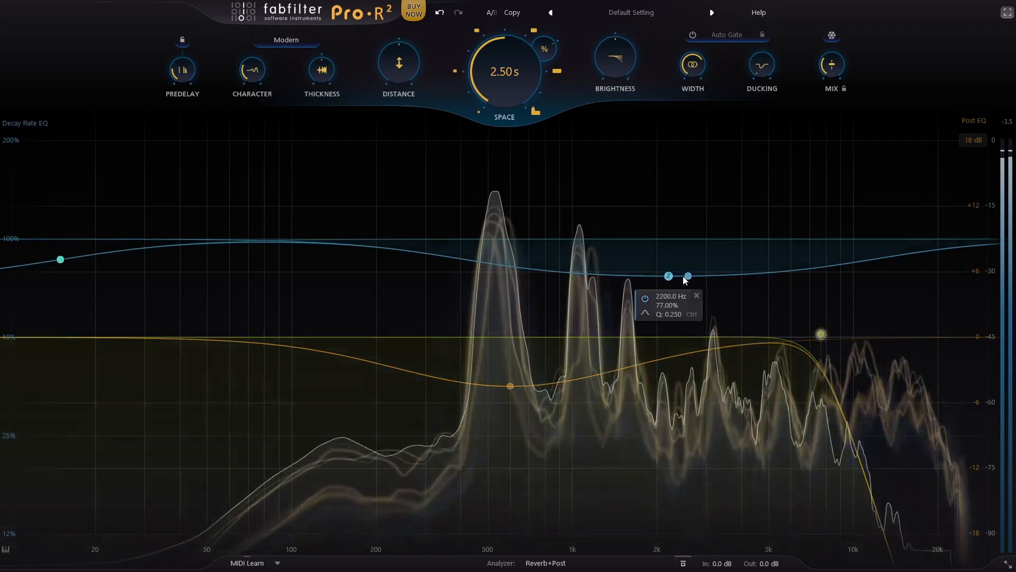
Step: Move the 2200 Hz Decay Rate EQ band to about 535 Hz at 145%, and add a band at about 3609 Hz lowered to 65%
{"action": "left_click_drag", "start_coordinate": [668, 276], "coordinate": [495, 188]}
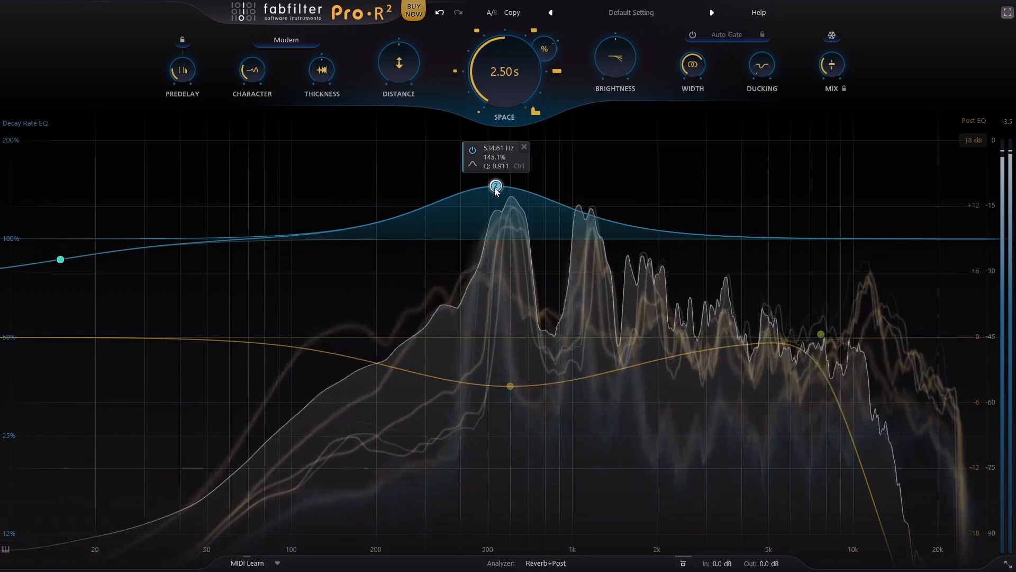
{"action": "left_click_drag", "start_coordinate": [727, 238], "coordinate": [729, 301]}
{"action": "scroll", "coordinate": [738, 280], "scroll_direction": "down", "scroll_amount": 5}
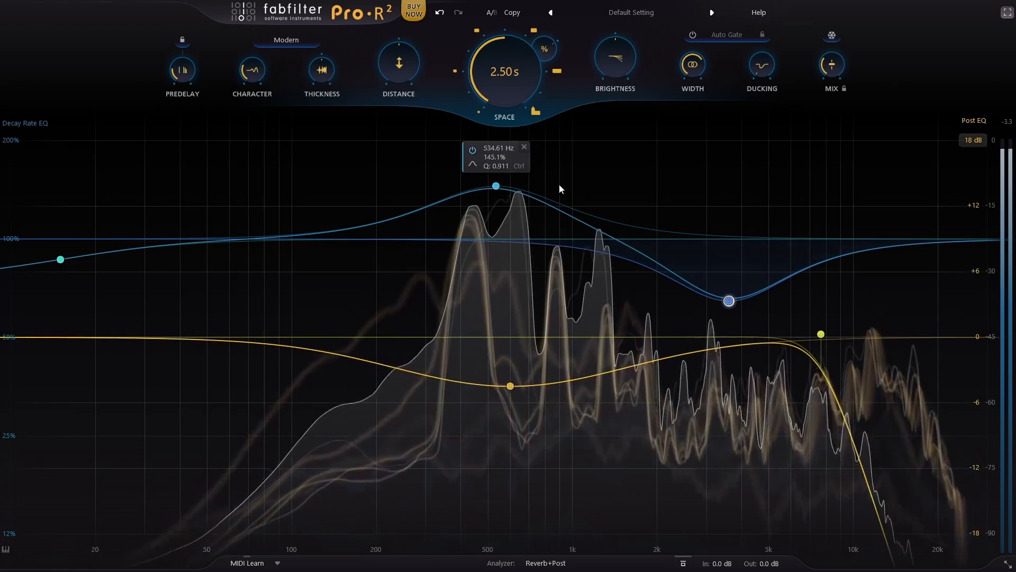
Step: Raise Distance well above its centre and lower Brightness below zero while the vocal plays
{"action": "left_click_drag", "start_coordinate": [401, 63], "coordinate": [413, 2]}
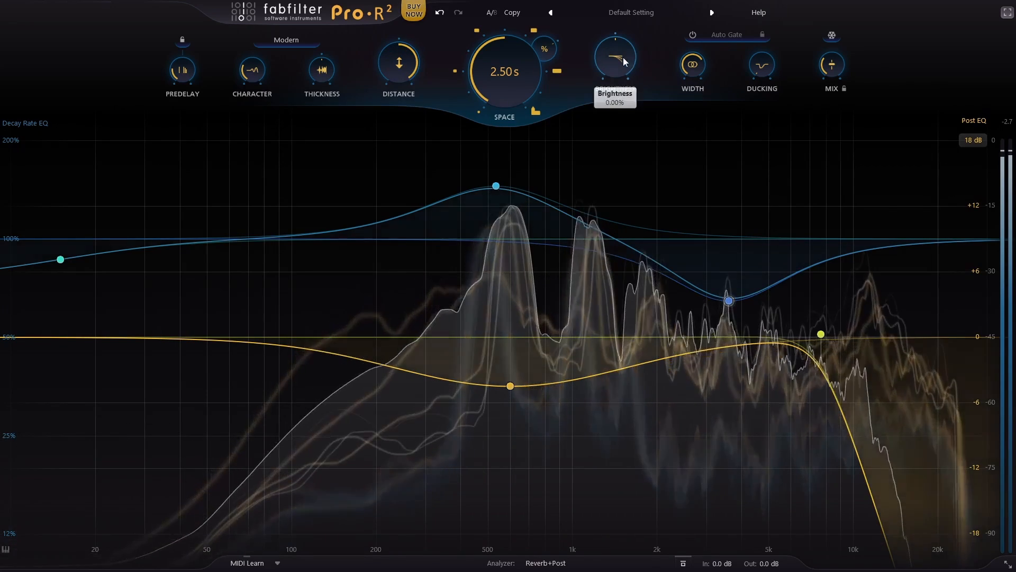
{"action": "left_click_drag", "start_coordinate": [624, 57], "coordinate": [619, 96]}
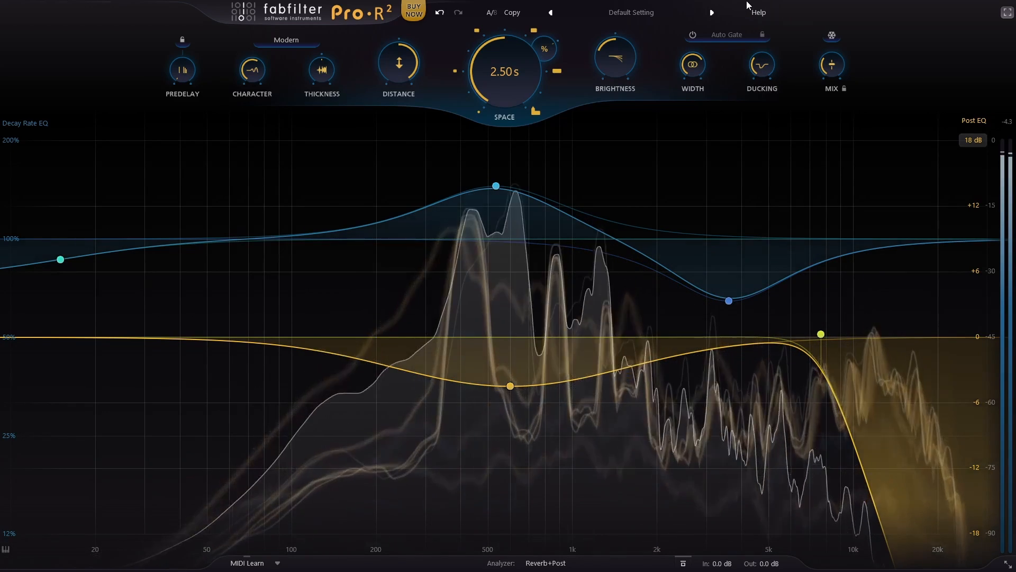
Step: Sweep Ducking up through about 10 dB and 23 dB on the vocal, and set it to about 17 dB
{"action": "mouse_move", "coordinate": [769, 64]}
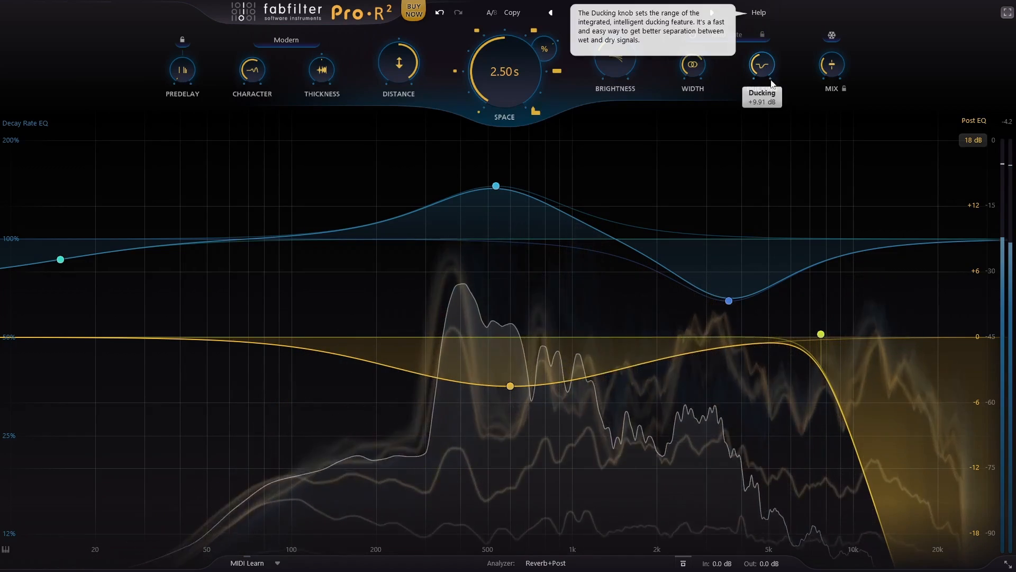
{"action": "left_click_drag", "start_coordinate": [762, 65], "coordinate": [763, 34]}
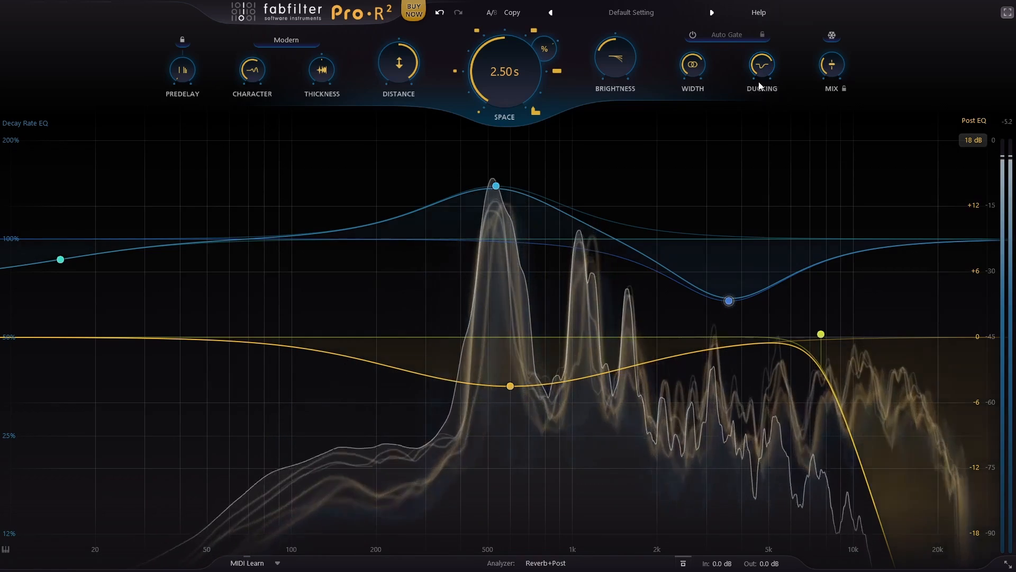
{"action": "mouse_move", "coordinate": [761, 65]}
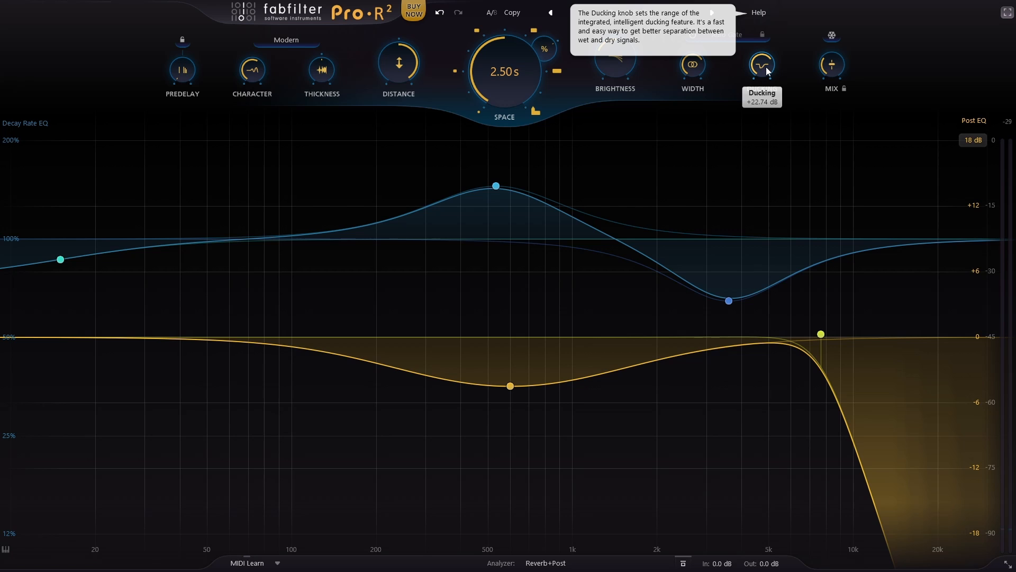
{"action": "left_click_drag", "start_coordinate": [767, 67], "coordinate": [770, 4]}
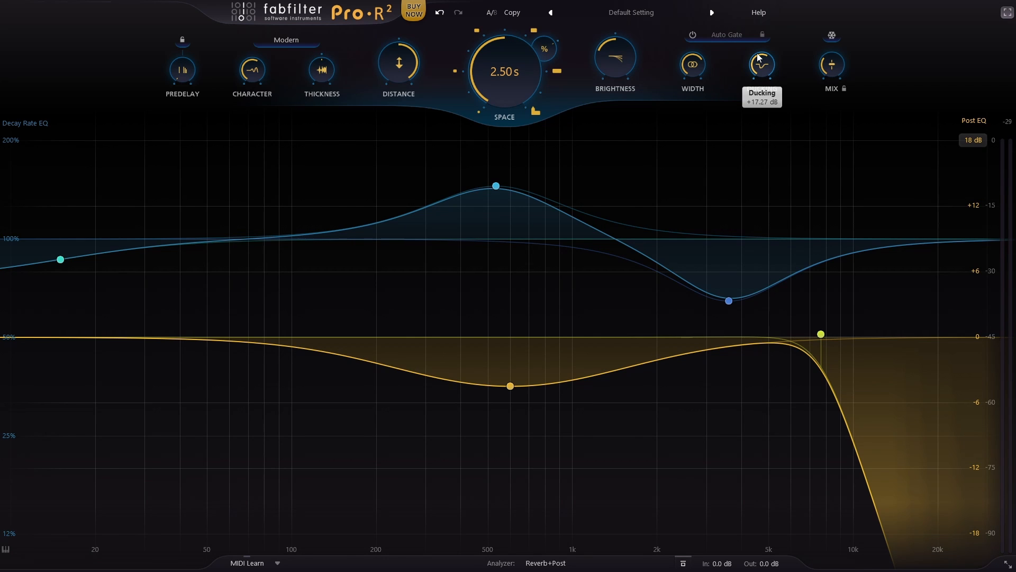
Step: Increase Space to 4.83 s and fine-tune Ducking against the longer reverb
{"action": "left_click_drag", "start_coordinate": [504, 73], "coordinate": [500, 50]}
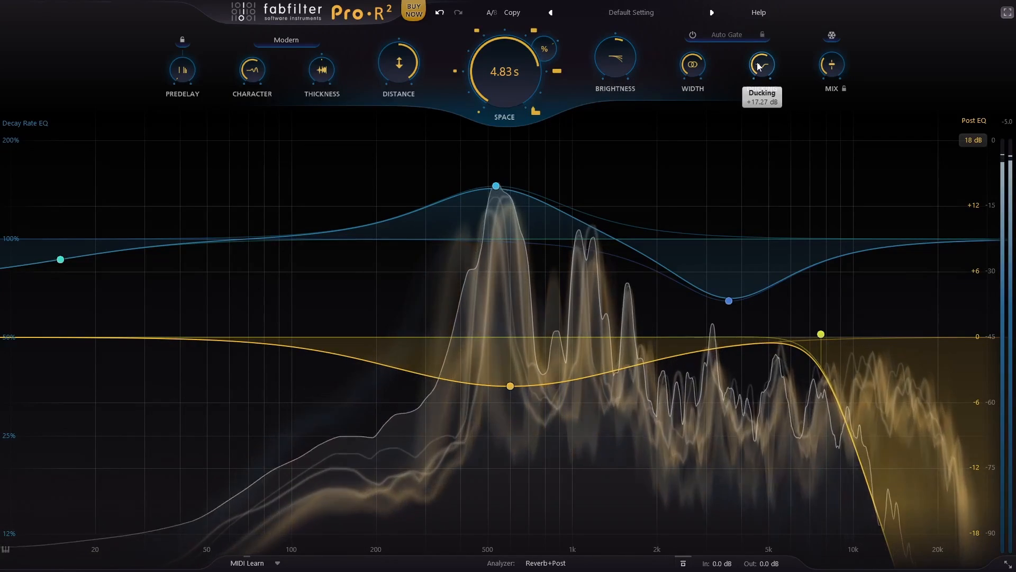
{"action": "left_click_drag", "start_coordinate": [758, 62], "coordinate": [756, 66]}
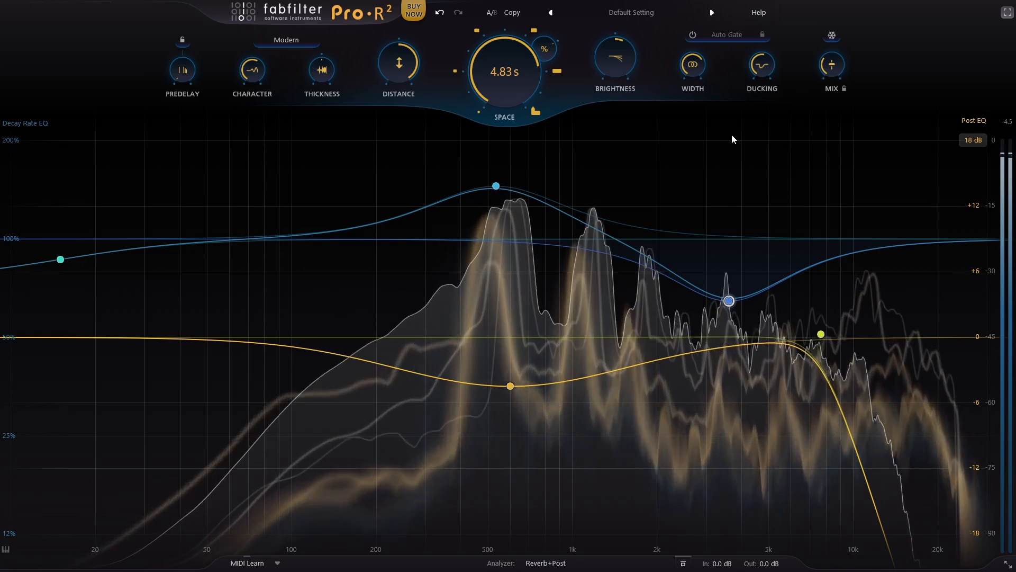
Step: Lower Stereo Width to 0% and reduce Space to about 1.11 s
{"action": "mouse_move", "coordinate": [685, 265]}
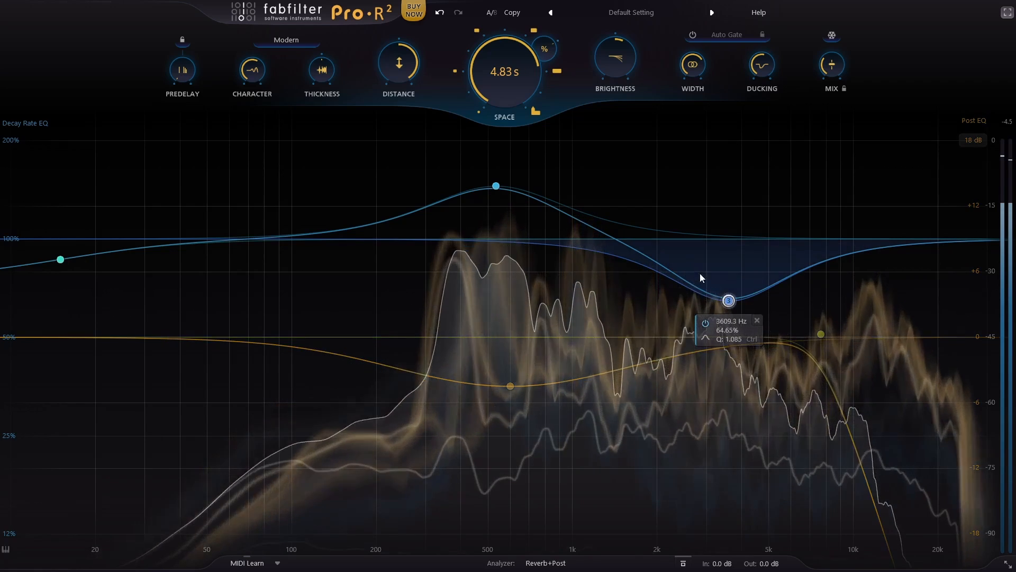
{"action": "left_click_drag", "start_coordinate": [693, 69], "coordinate": [697, 258]}
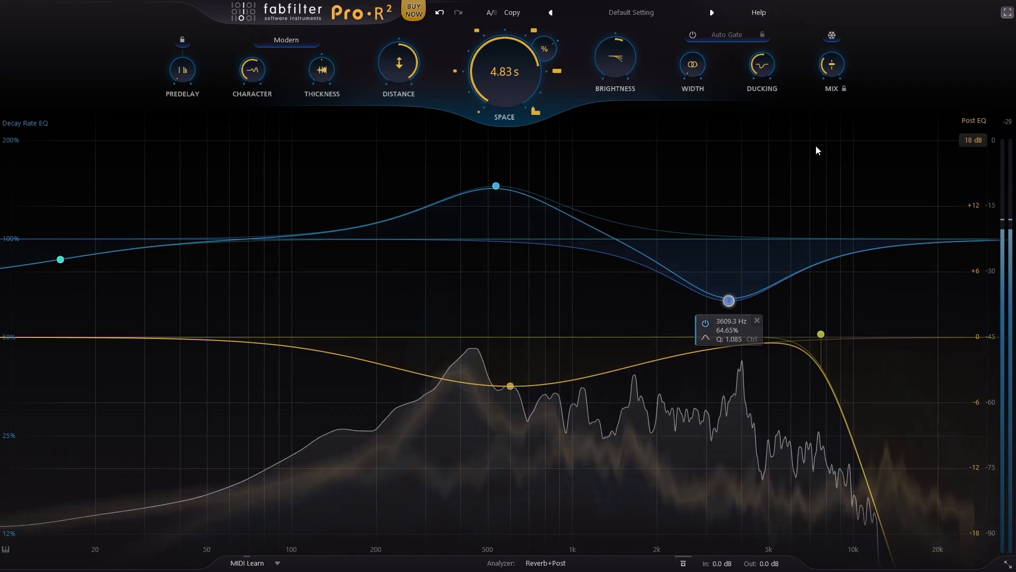
{"action": "left_click_drag", "start_coordinate": [475, 74], "coordinate": [483, 119]}
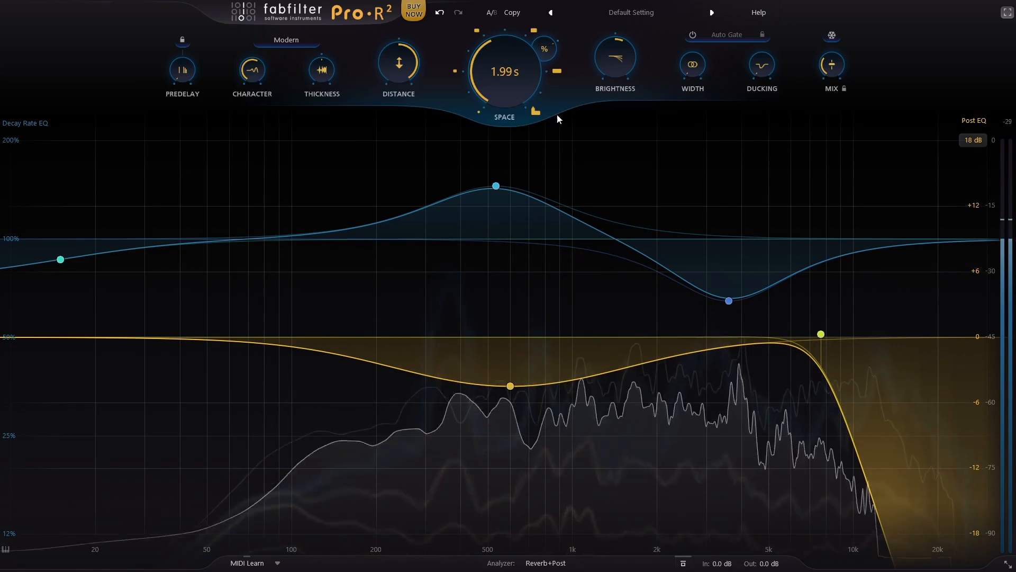
{"action": "mouse_move", "coordinate": [483, 92]}
{"action": "left_click_drag", "start_coordinate": [498, 95], "coordinate": [496, 117]}
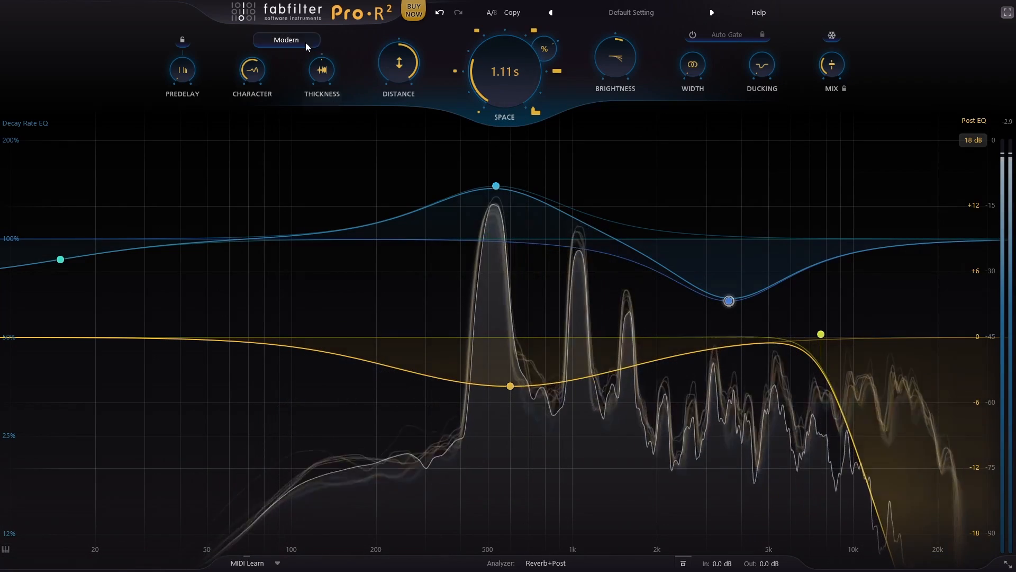
Step: Switch the reverb style from Modern to Vintage for the vocal
{"action": "left_click", "coordinate": [306, 43]}
{"action": "left_click", "coordinate": [280, 66]}
{"action": "mouse_move", "coordinate": [686, 77]}
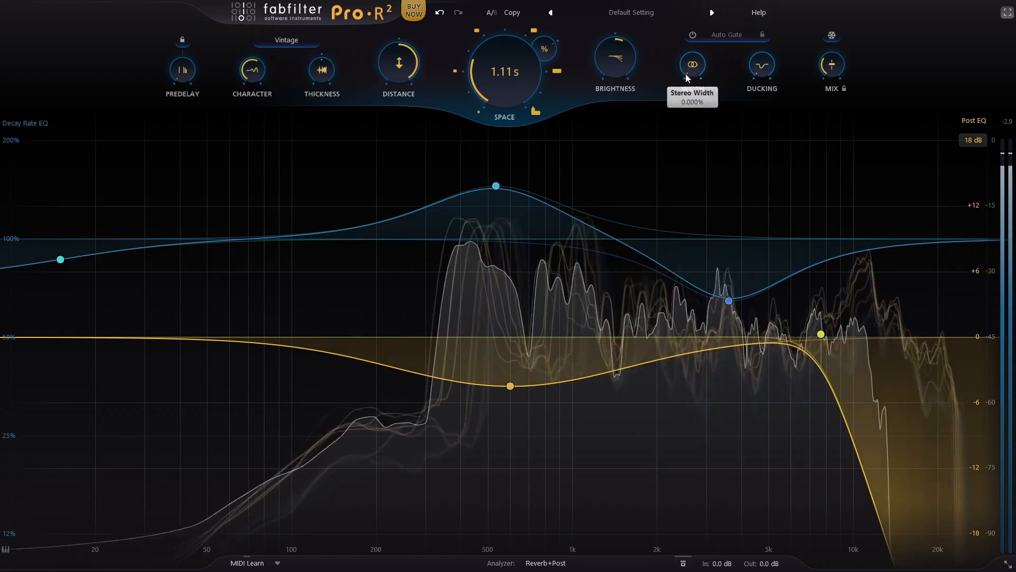
Step: Raise Stereo Width back up to about 47% and lengthen Space to 1.81 s for the vocal
{"action": "left_click_drag", "start_coordinate": [686, 77], "coordinate": [693, 65]}
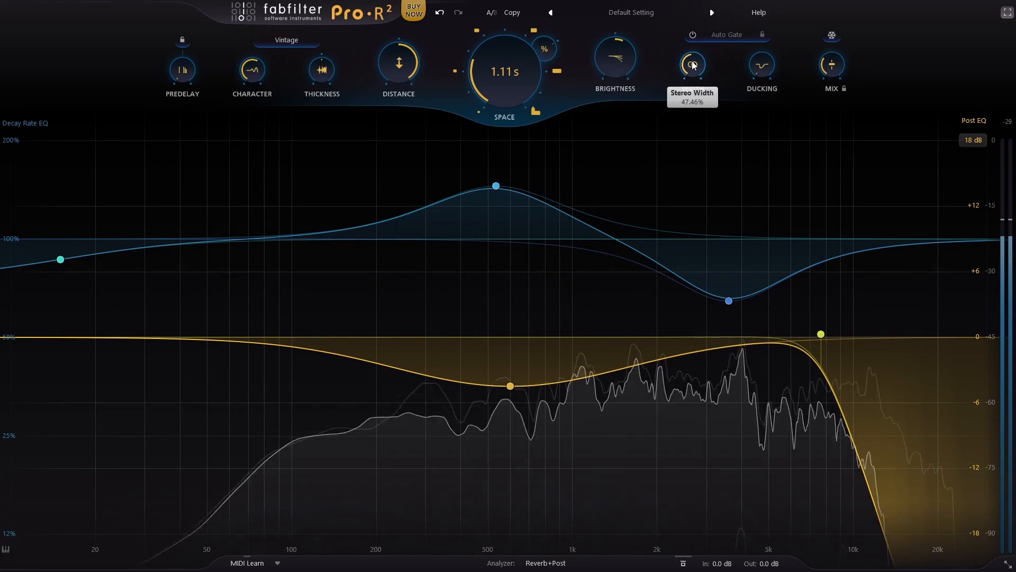
{"action": "double_click", "coordinate": [693, 64]}
{"action": "left_click", "coordinate": [693, 66]}
{"action": "left_click", "coordinate": [696, 66], "text": "ctrl"}
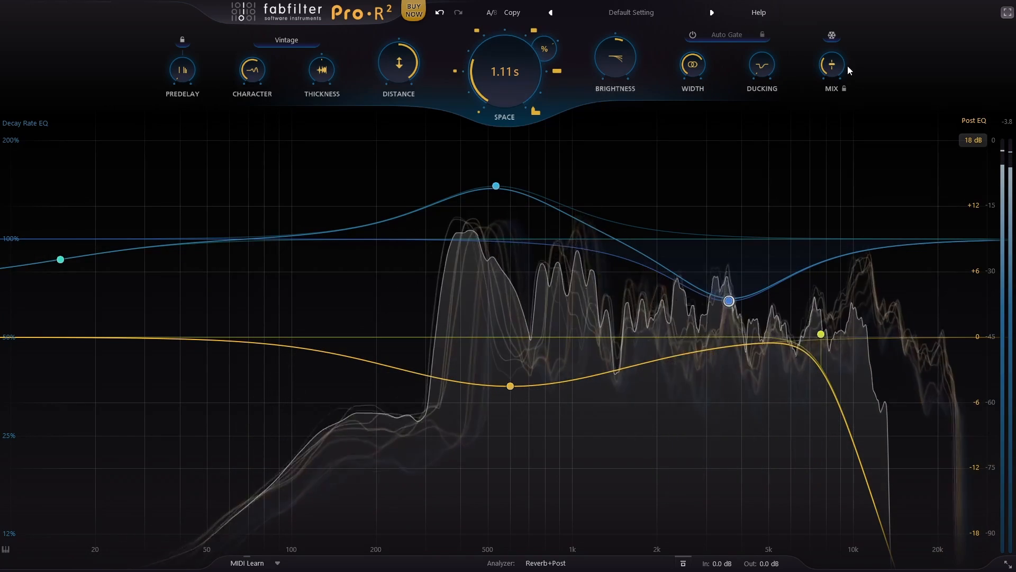
{"action": "left_click_drag", "start_coordinate": [508, 63], "coordinate": [510, 45]}
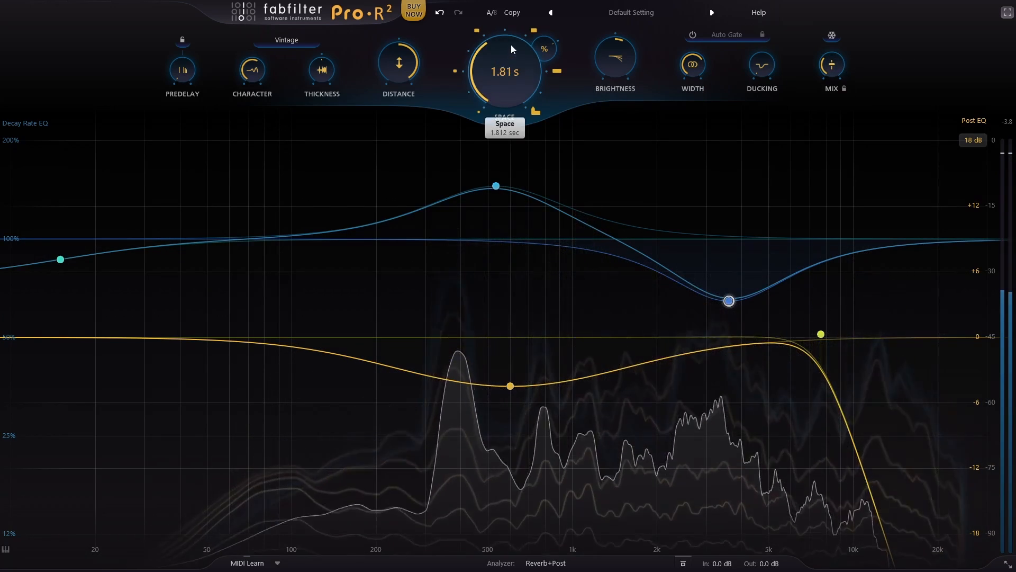
Step: Switch the vocal's reverb style to Plate and readjust its Distance and Mix
{"action": "left_click", "coordinate": [296, 41]}
{"action": "left_click", "coordinate": [303, 85]}
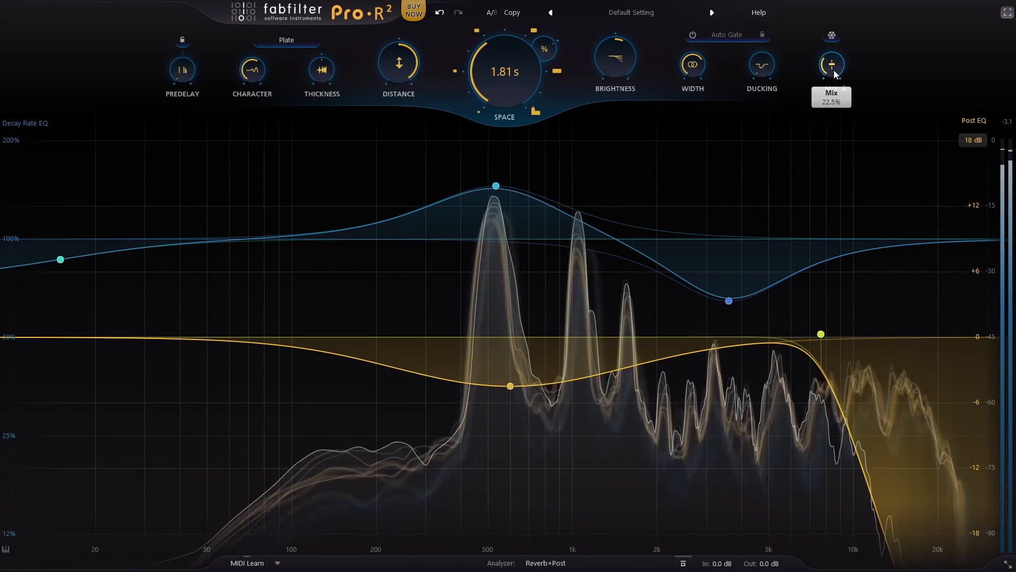
{"action": "mouse_move", "coordinate": [833, 70]}
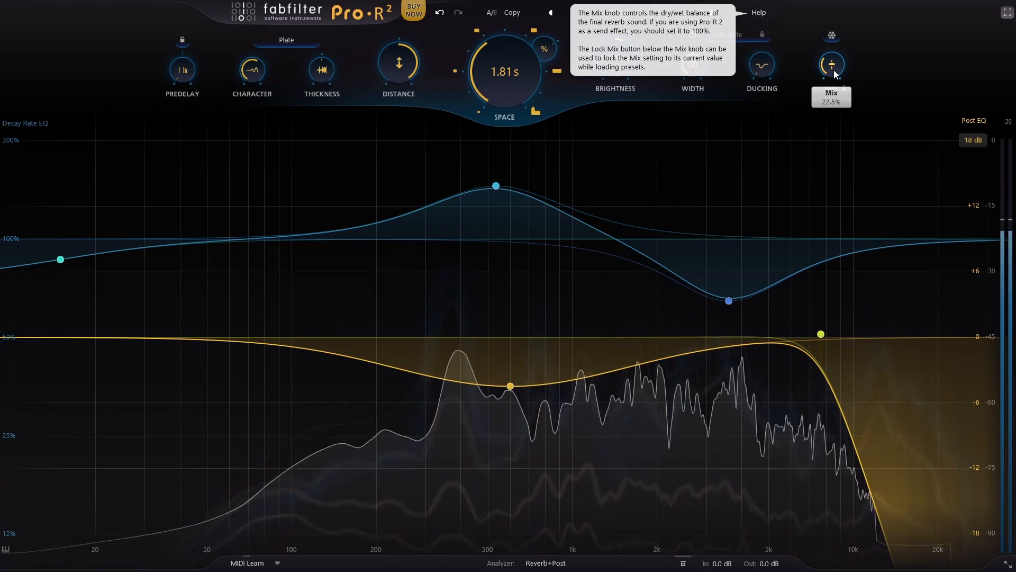
{"action": "double_click", "coordinate": [833, 69]}
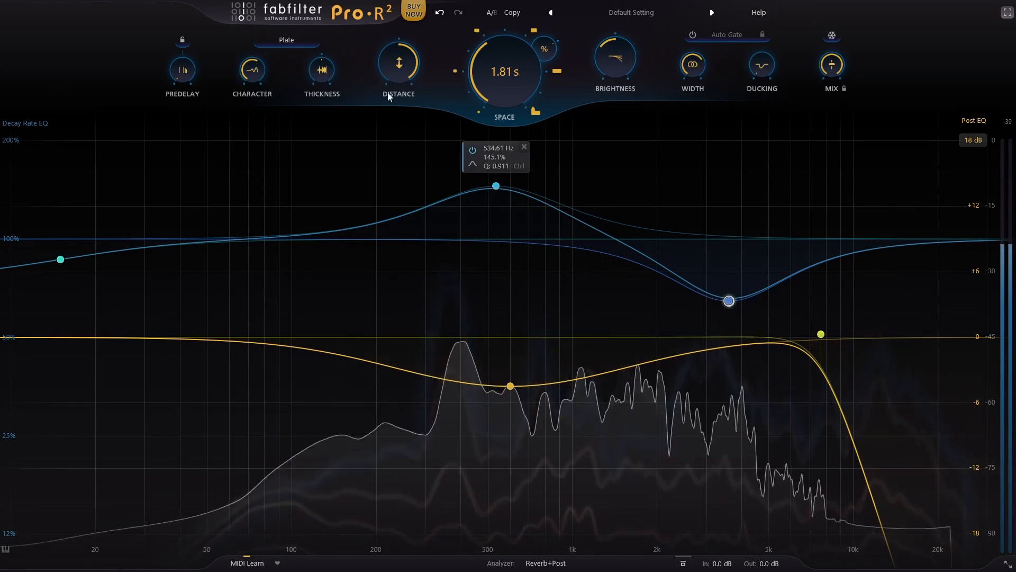
{"action": "left_click_drag", "start_coordinate": [387, 72], "coordinate": [387, 127]}
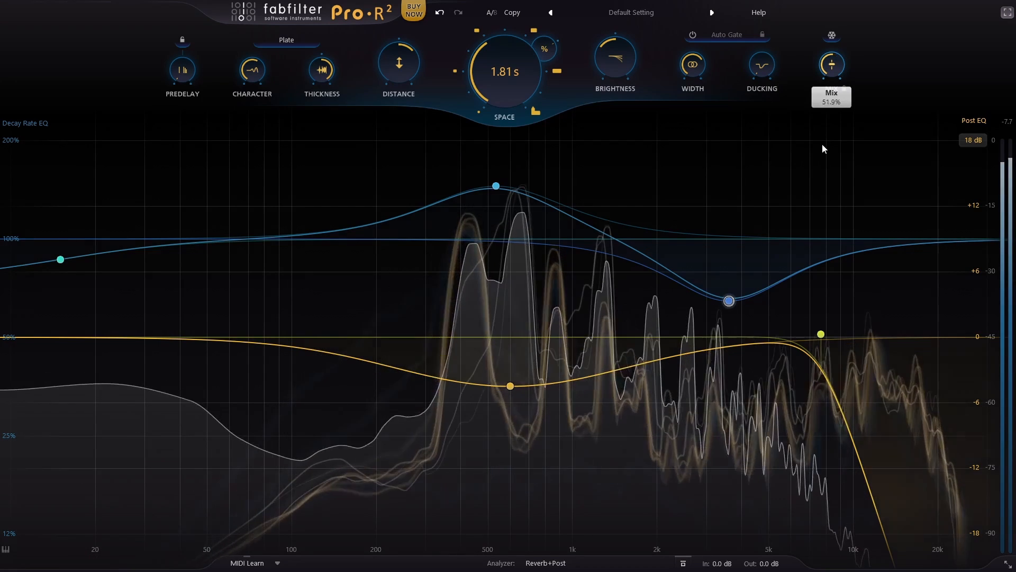
{"action": "left_click_drag", "start_coordinate": [822, 145], "coordinate": [824, 168]}
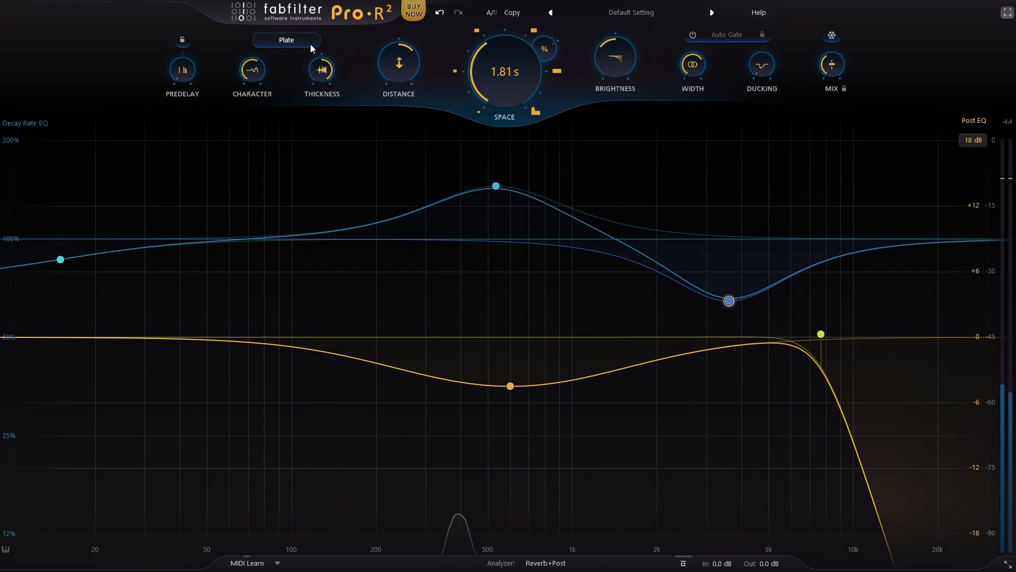
Step: Leave the full-screen plugin view, unsolo the Vocal stem and solo the Drums stem
{"action": "left_click", "coordinate": [1006, 14]}
{"action": "left_click", "coordinate": [979, 8]}
{"action": "left_click_drag", "start_coordinate": [525, 138], "coordinate": [561, 93]}
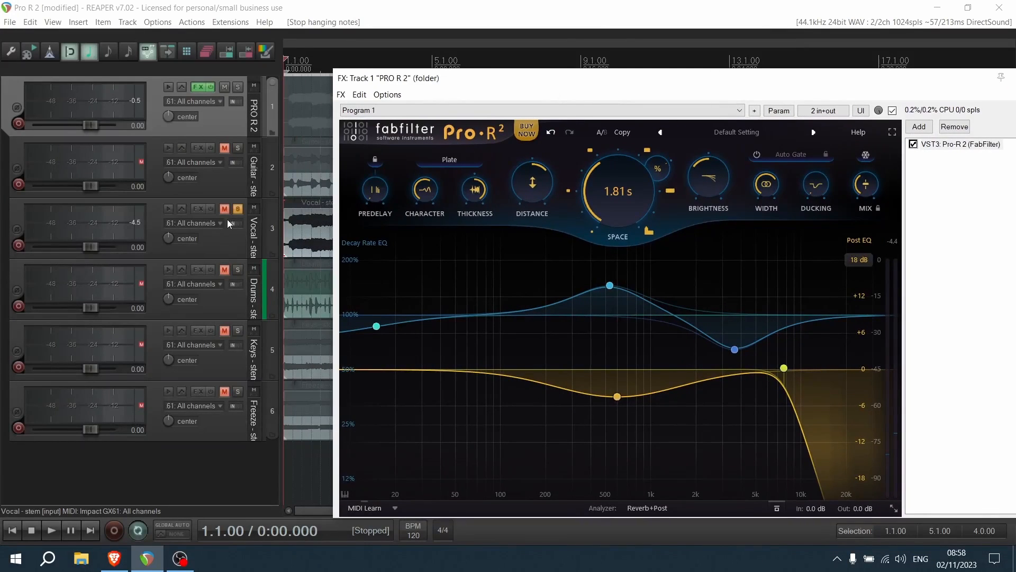
{"action": "left_click", "coordinate": [237, 209]}
{"action": "left_click", "coordinate": [241, 272]}
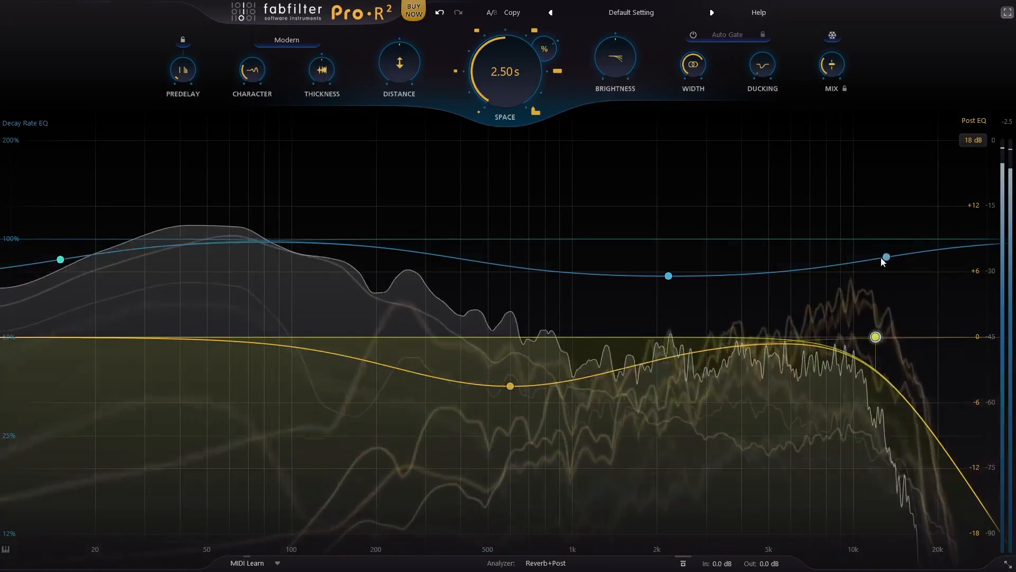
Step: Shorten Space to 1.00 s and raise Mix to 100% for the drums
{"action": "left_click_drag", "start_coordinate": [520, 85], "coordinate": [497, 109]}
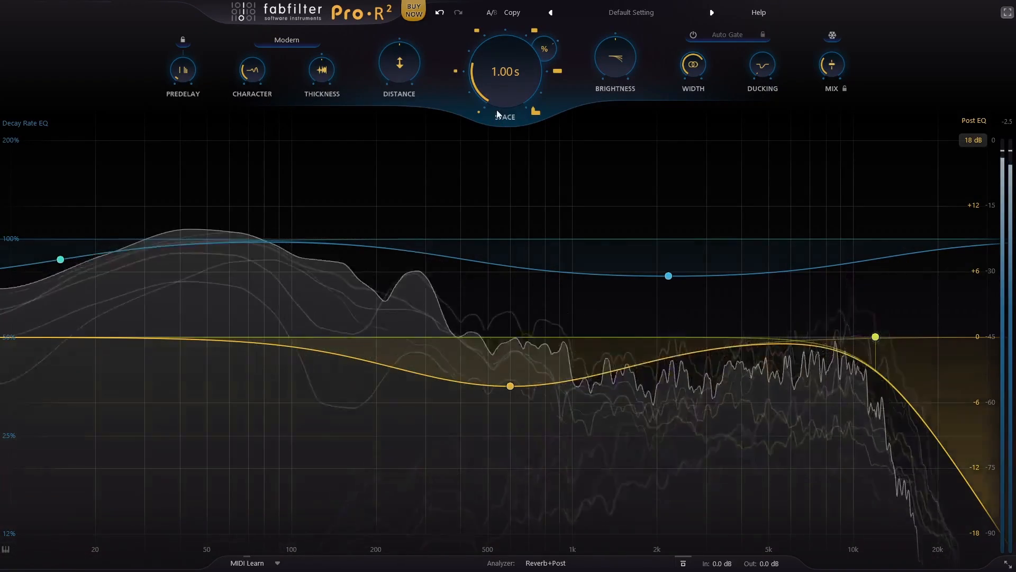
{"action": "mouse_move", "coordinate": [834, 70]}
{"action": "left_click_drag", "start_coordinate": [834, 69], "coordinate": [874, 4]}
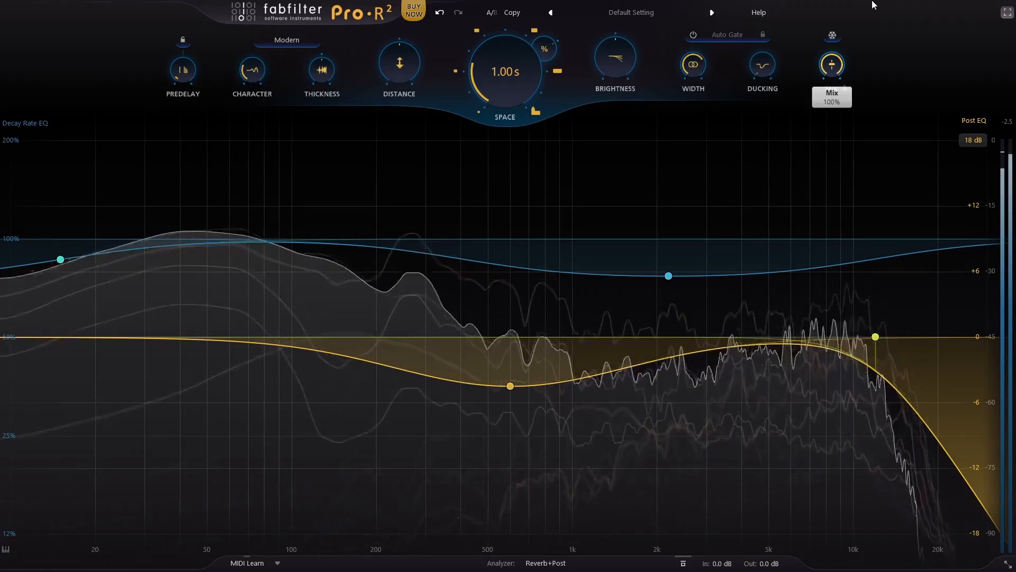
Step: Raise Thickness to 100% and lower Brightness on the drum reverb, reducing Mix to about 18%
{"action": "left_click_drag", "start_coordinate": [322, 69], "coordinate": [347, 4]}
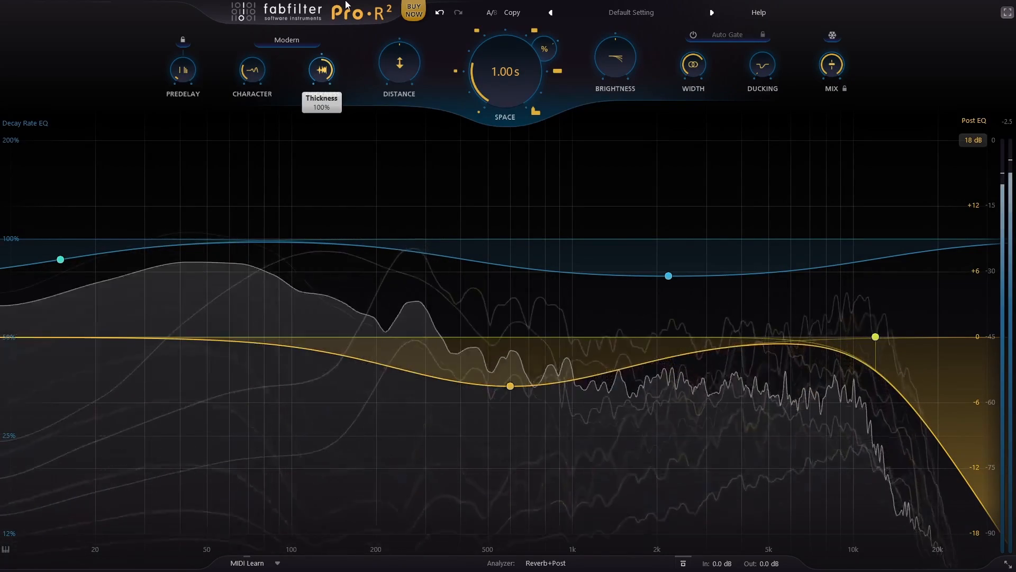
{"action": "mouse_move", "coordinate": [346, 2]}
{"action": "left_mouse_down"}
{"action": "mouse_move", "coordinate": [299, 263]}
{"action": "mouse_move", "coordinate": [338, 3]}
{"action": "left_mouse_up"}
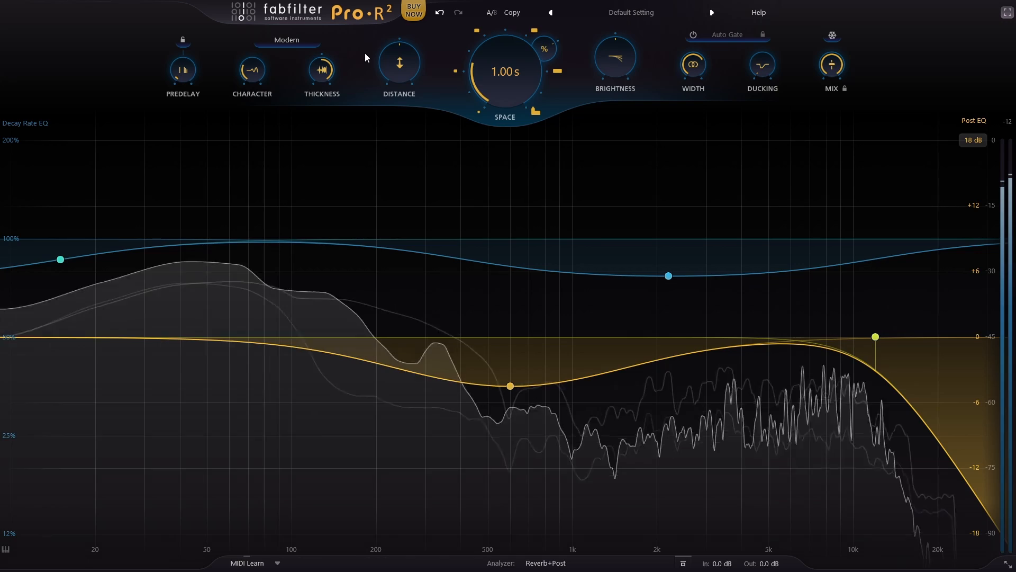
{"action": "left_click_drag", "start_coordinate": [599, 46], "coordinate": [603, 100]}
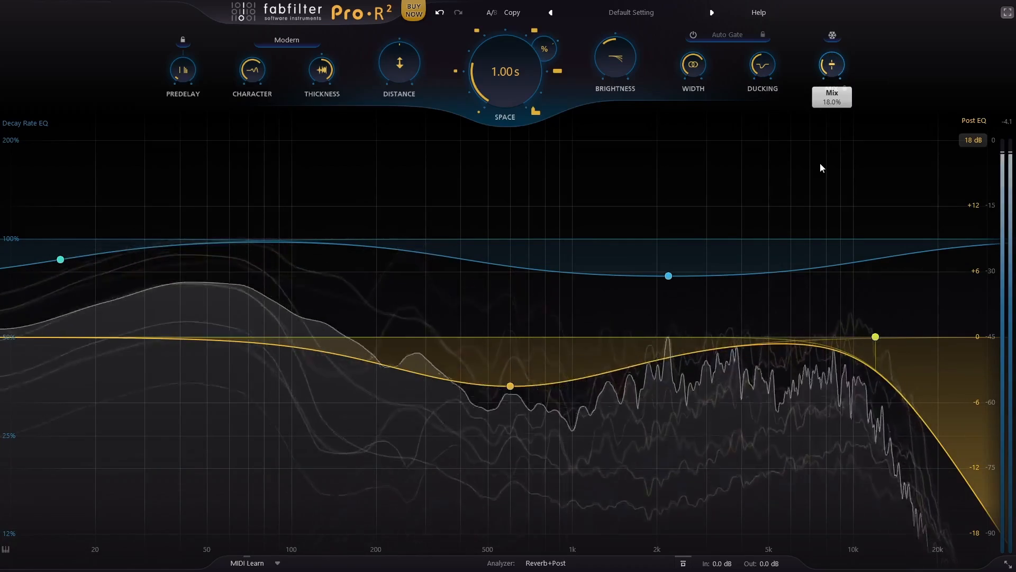
{"action": "left_click_drag", "start_coordinate": [820, 163], "coordinate": [821, 157]}
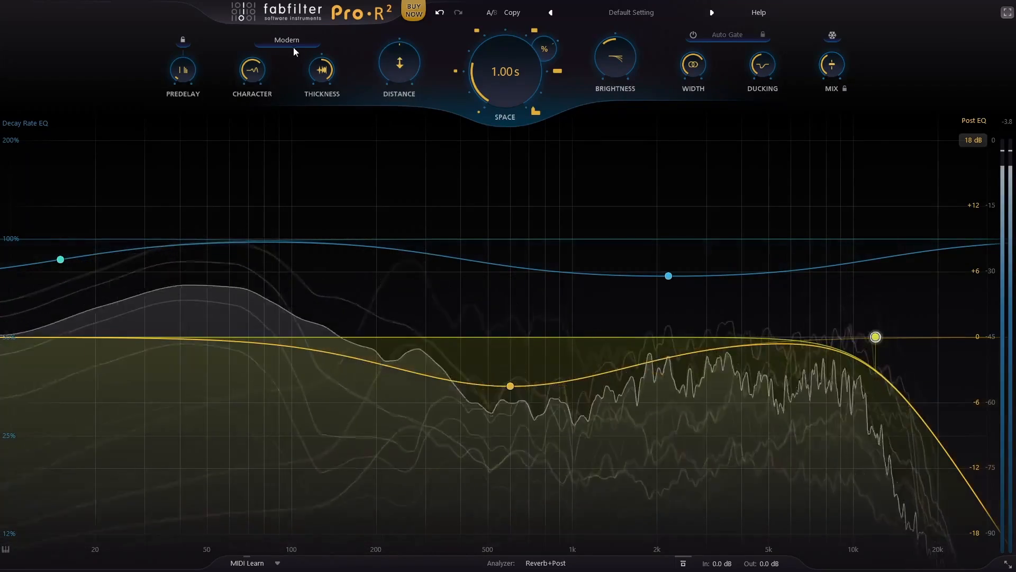
Step: Audition the Vintage style on the drums and return to Modern for comparison
{"action": "left_click", "coordinate": [294, 47]}
{"action": "left_click", "coordinate": [290, 68]}
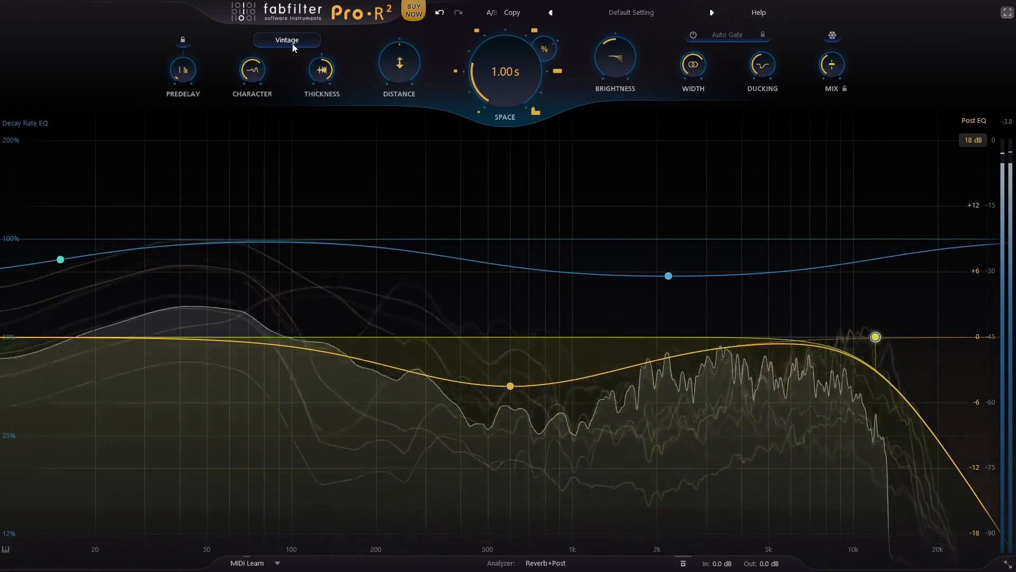
{"action": "mouse_move", "coordinate": [293, 46]}
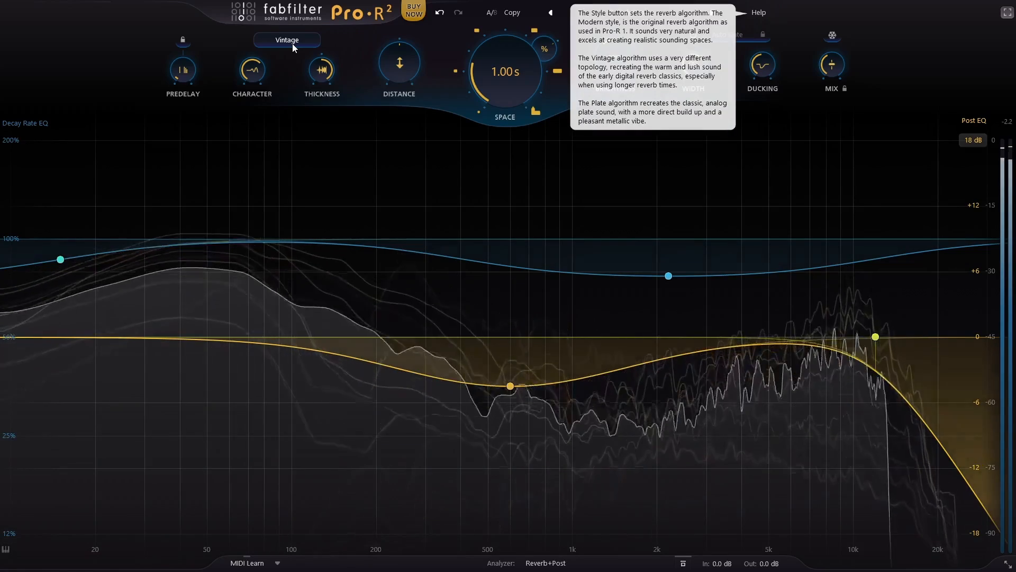
{"action": "left_click", "coordinate": [293, 46]}
{"action": "left_click", "coordinate": [289, 56]}
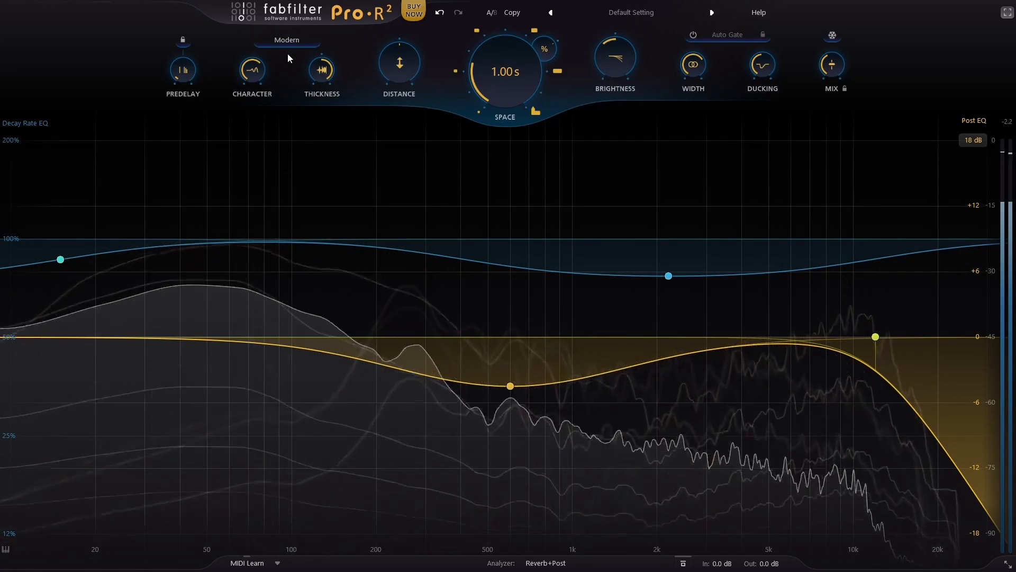
{"action": "left_click", "coordinate": [289, 44]}
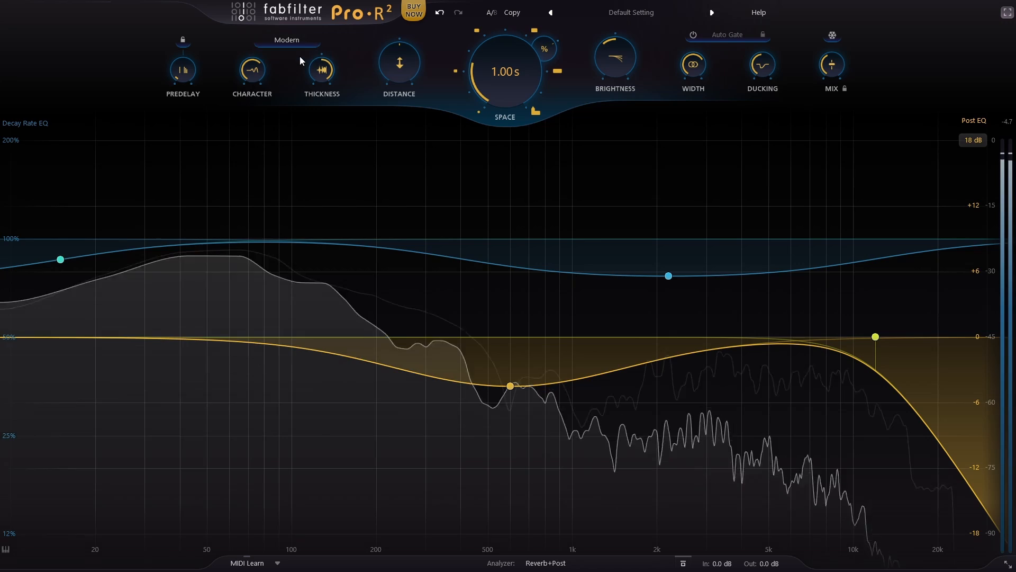
Step: Audition Vintage once more on the drums, and change the reverb style to Plate
{"action": "left_click", "coordinate": [284, 42]}
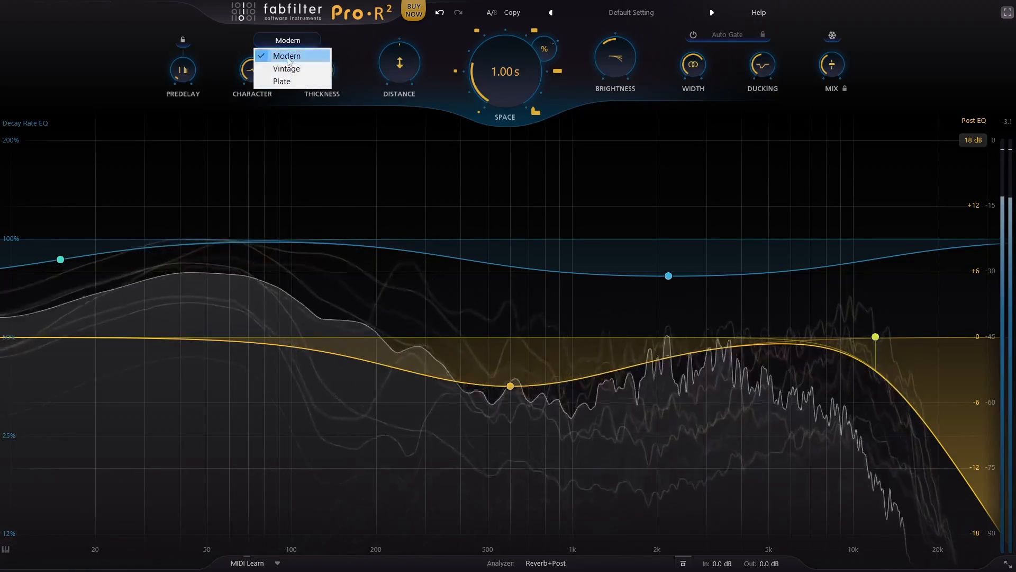
{"action": "left_click", "coordinate": [288, 65]}
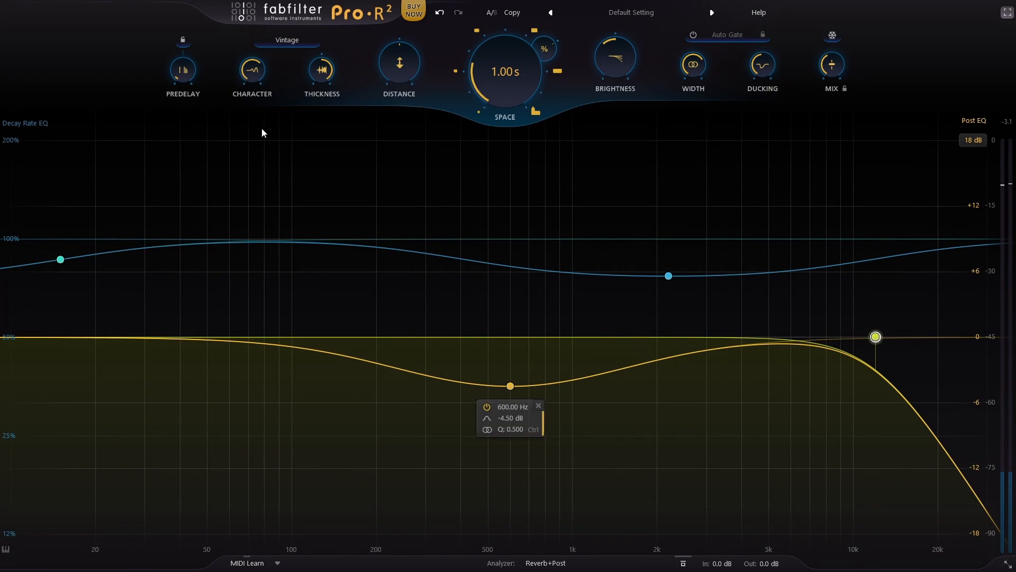
{"action": "left_click", "coordinate": [297, 42]}
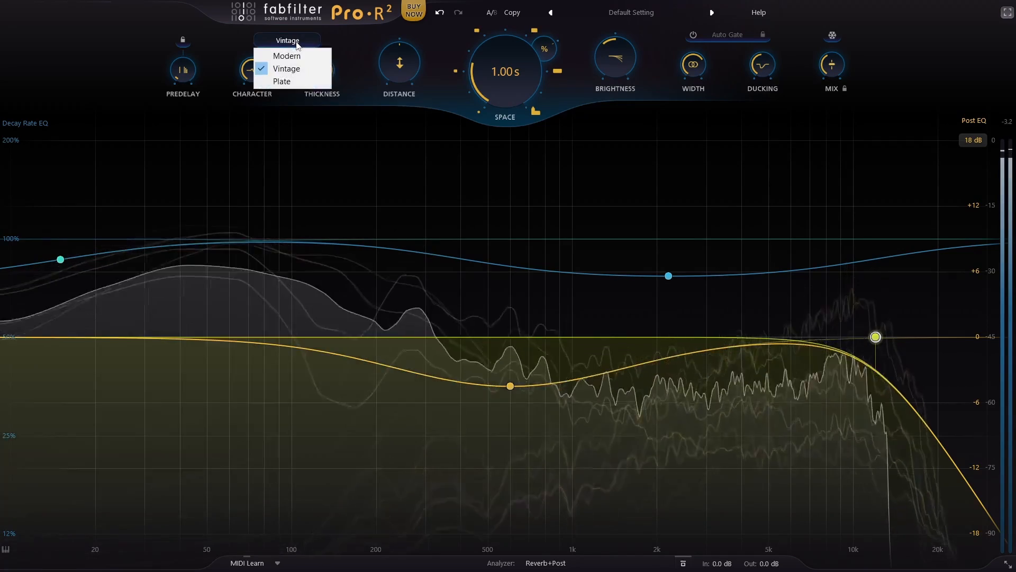
{"action": "left_click", "coordinate": [286, 83]}
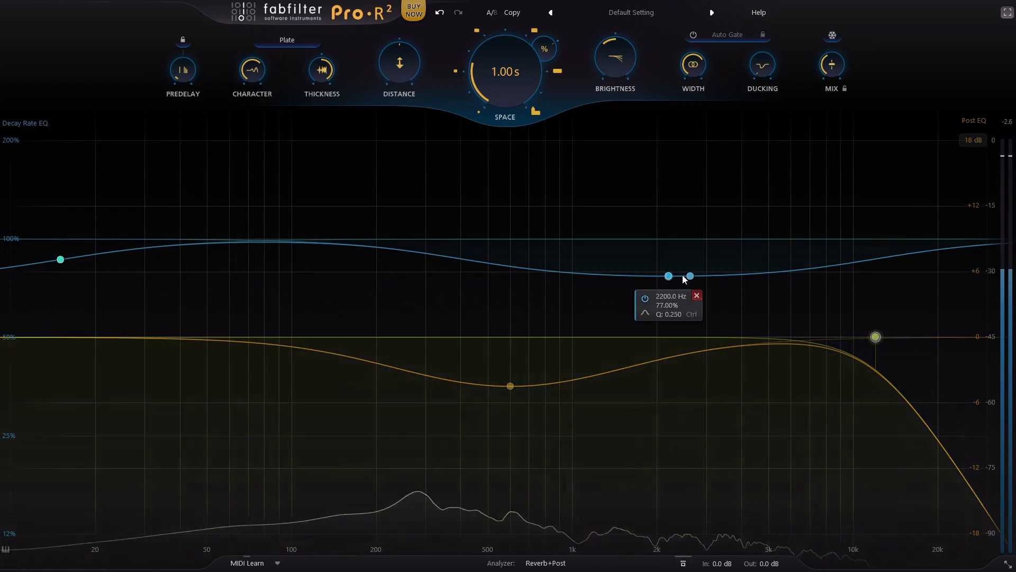
Step: Move the 2200 Hz decay-rate band to about 6426 Hz at 55%, boost 302 Hz to 157%, and cut Post EQ 4.5 dB near 6541 Hz
{"action": "left_click_drag", "start_coordinate": [668, 276], "coordinate": [801, 324]}
{"action": "left_click_drag", "start_coordinate": [427, 239], "coordinate": [427, 180]}
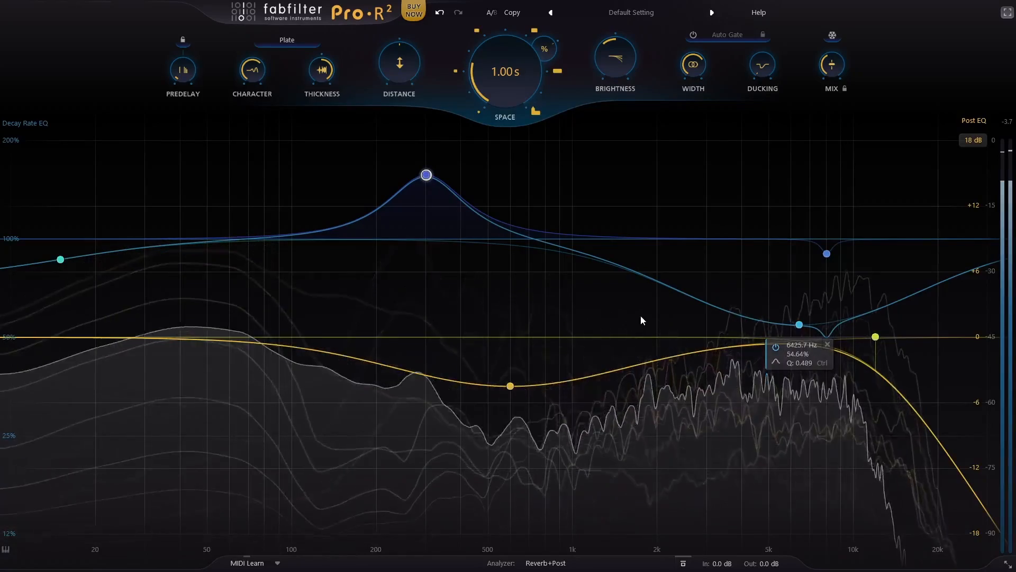
{"action": "left_click_drag", "start_coordinate": [805, 355], "coordinate": [801, 393]}
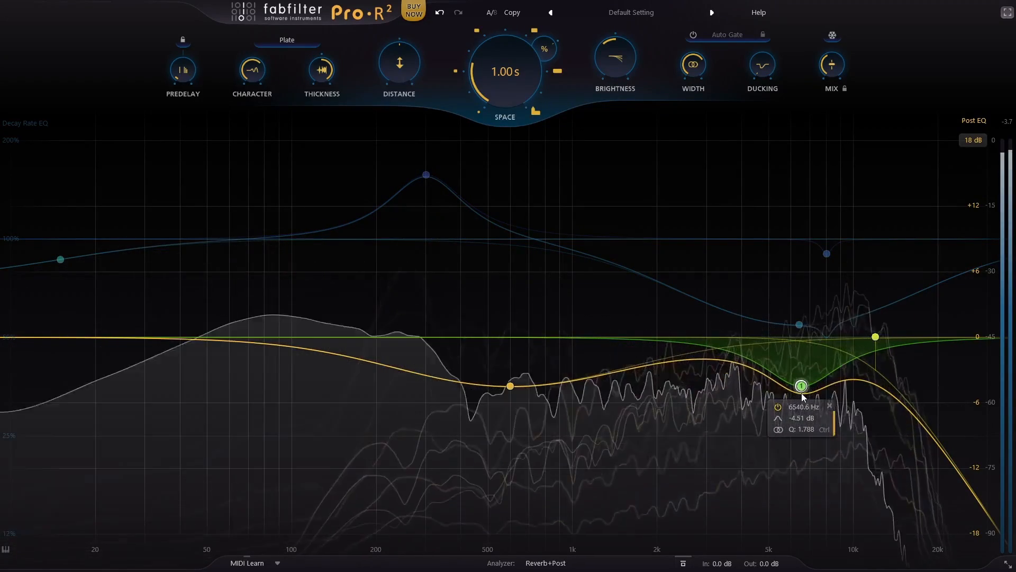
Step: Raise Mix, and in the Decay Rate EQ shorten the lows below about 95 Hz and add a boost just below 1 kHz
{"action": "left_click", "coordinate": [844, 88]}
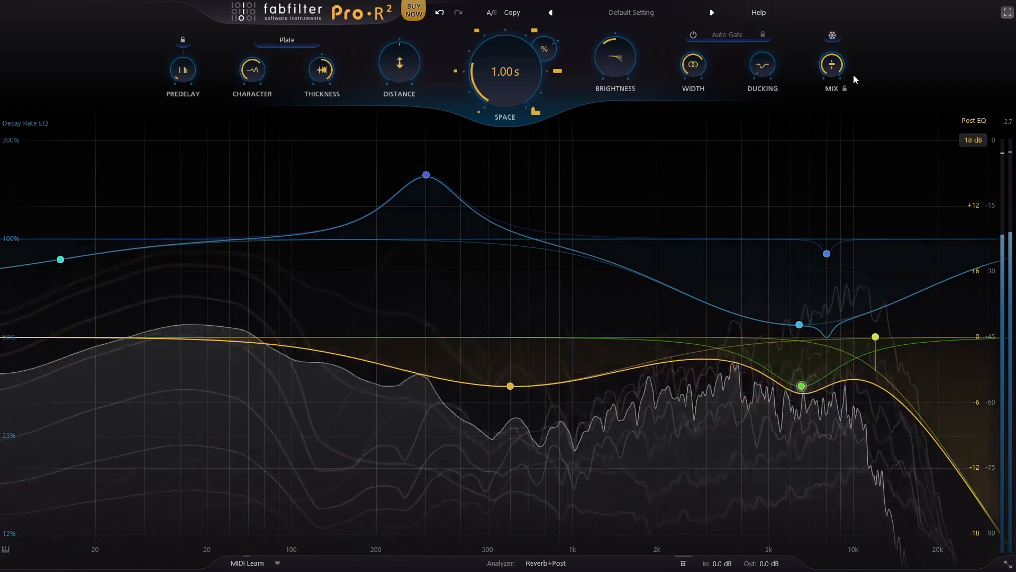
{"action": "left_click_drag", "start_coordinate": [60, 259], "coordinate": [286, 437]}
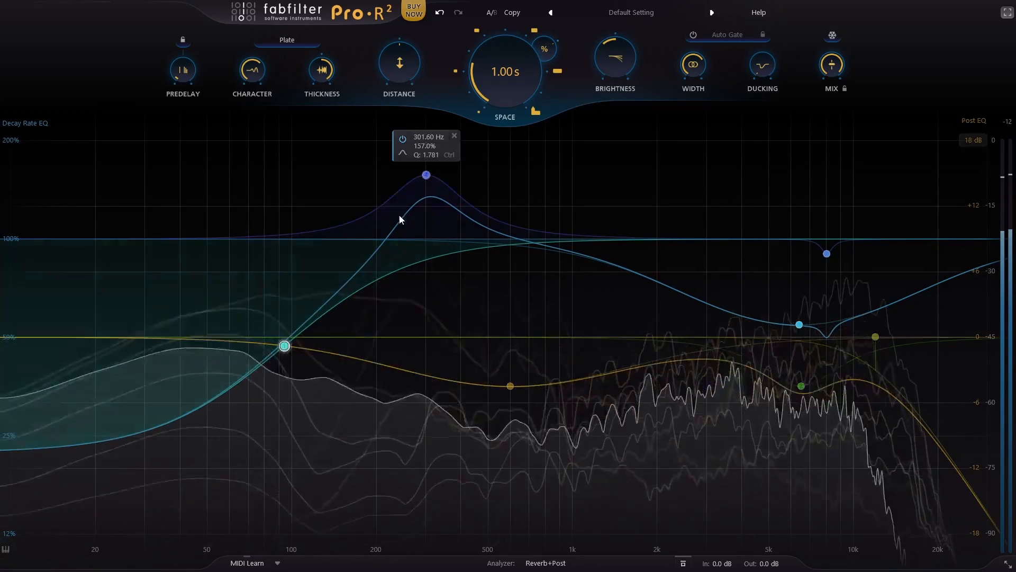
{"action": "left_click_drag", "start_coordinate": [547, 255], "coordinate": [564, 189]}
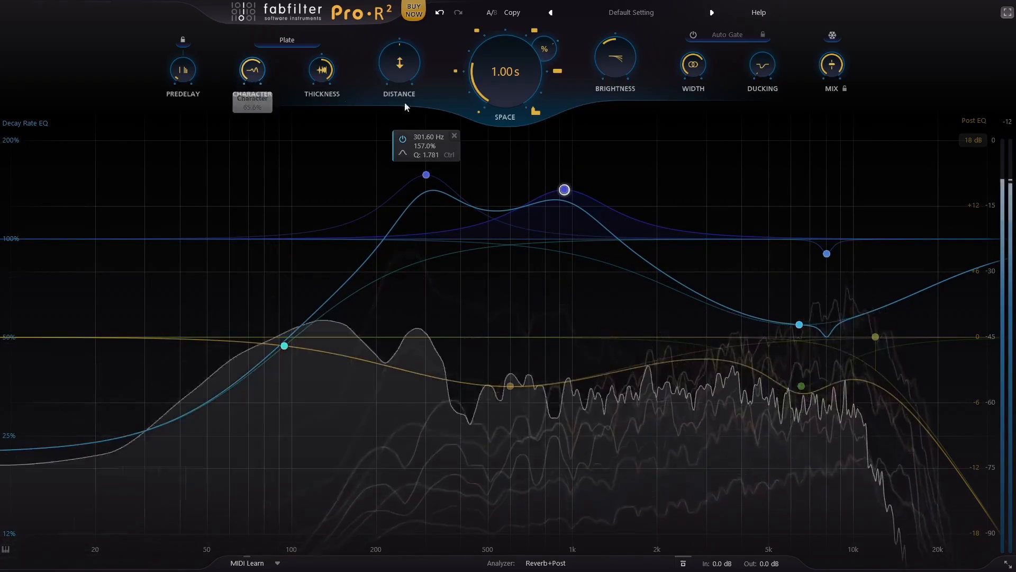
Step: Reduce Mix to about 35% and lengthen Space to 2.30 s for the drums
{"action": "mouse_move", "coordinate": [838, 63]}
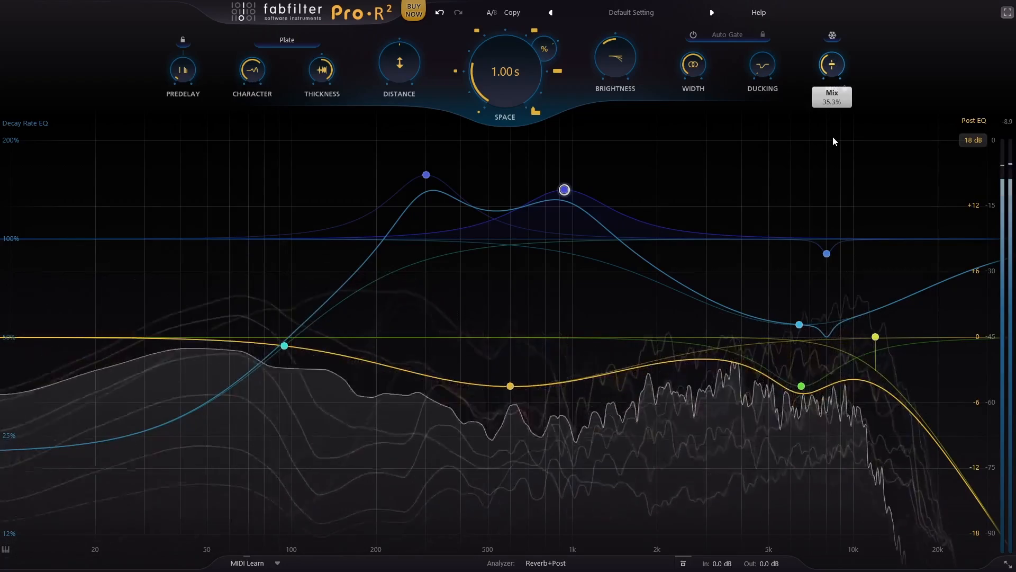
{"action": "mouse_move", "coordinate": [524, 88]}
{"action": "left_click_drag", "start_coordinate": [524, 85], "coordinate": [519, 53]}
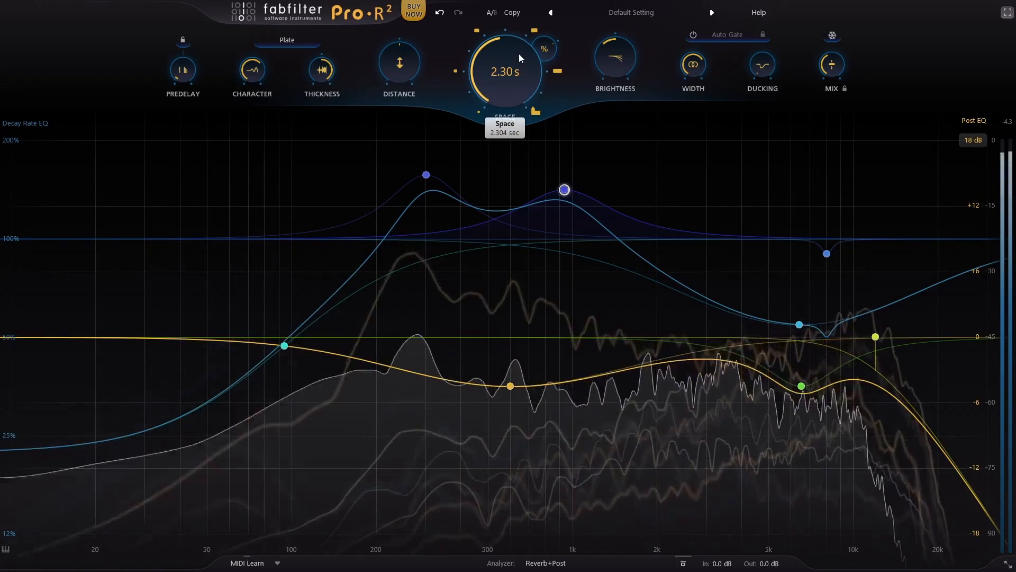
Step: Sweep Ducking upward on the drum reverb and fine-tune its amount
{"action": "left_click_drag", "start_coordinate": [775, 69], "coordinate": [758, 3]}
{"action": "left_click_drag", "start_coordinate": [770, 73], "coordinate": [768, 61]}
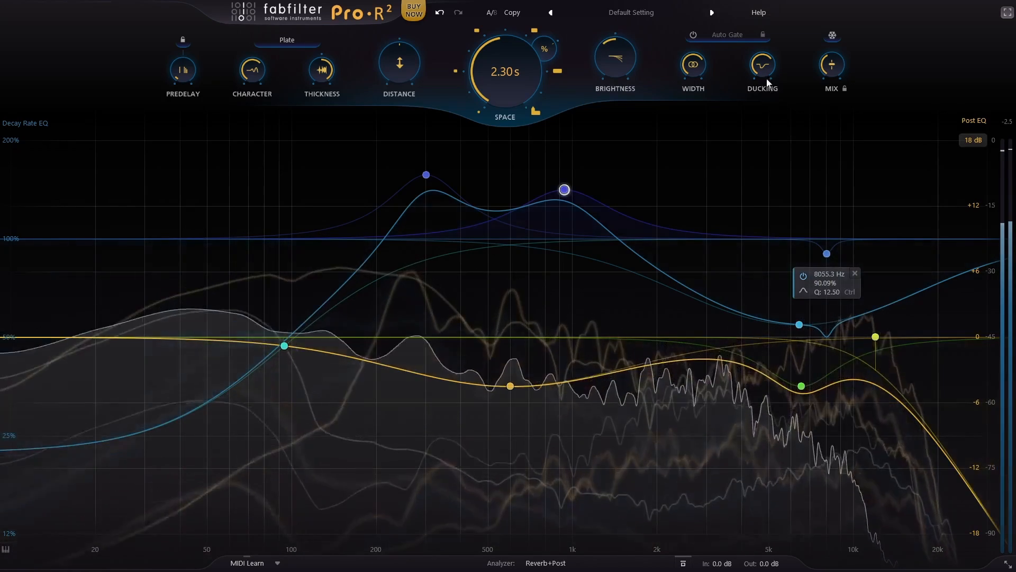
{"action": "mouse_move", "coordinate": [759, 70]}
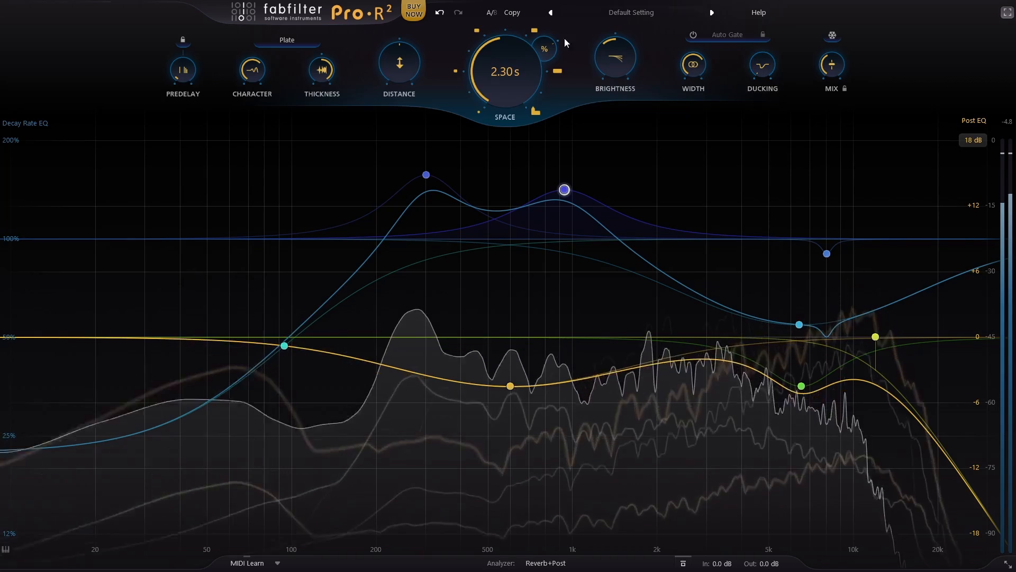
Step: Shorten Space to 1.01 s and lower Distance to 0%
{"action": "scroll", "coordinate": [491, 91], "scroll_direction": "down", "scroll_amount": 10}
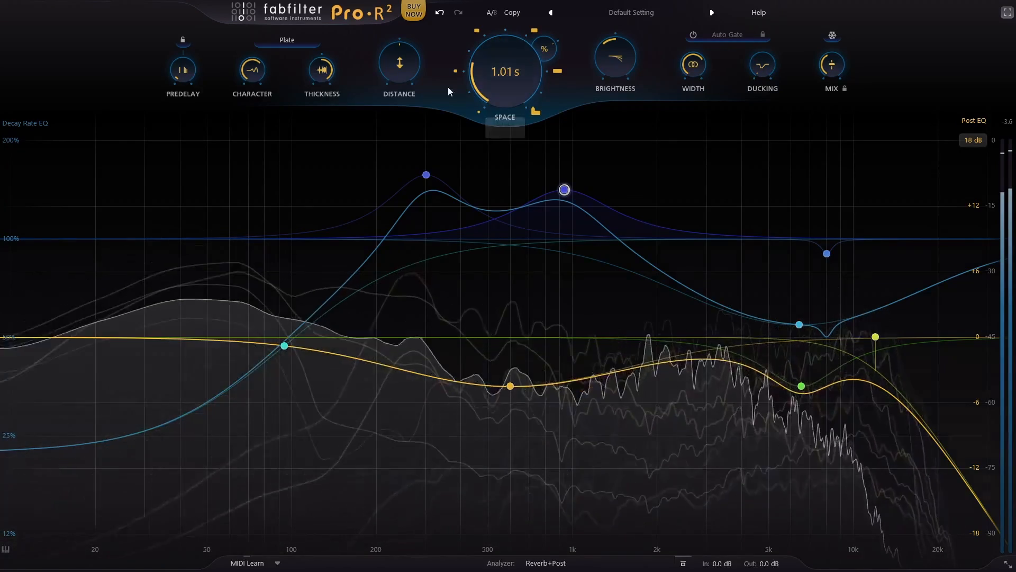
{"action": "left_click_drag", "start_coordinate": [399, 65], "coordinate": [335, 402]}
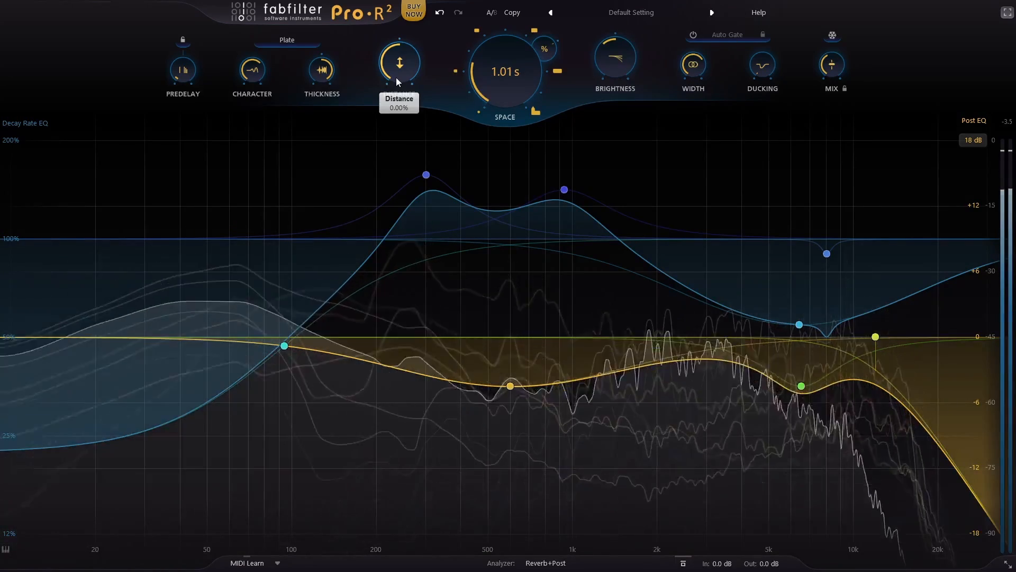
Step: Raise Distance from 0% and sync the enabled Auto Gate to 1/16 Note
{"action": "left_click_drag", "start_coordinate": [396, 77], "coordinate": [387, 33]}
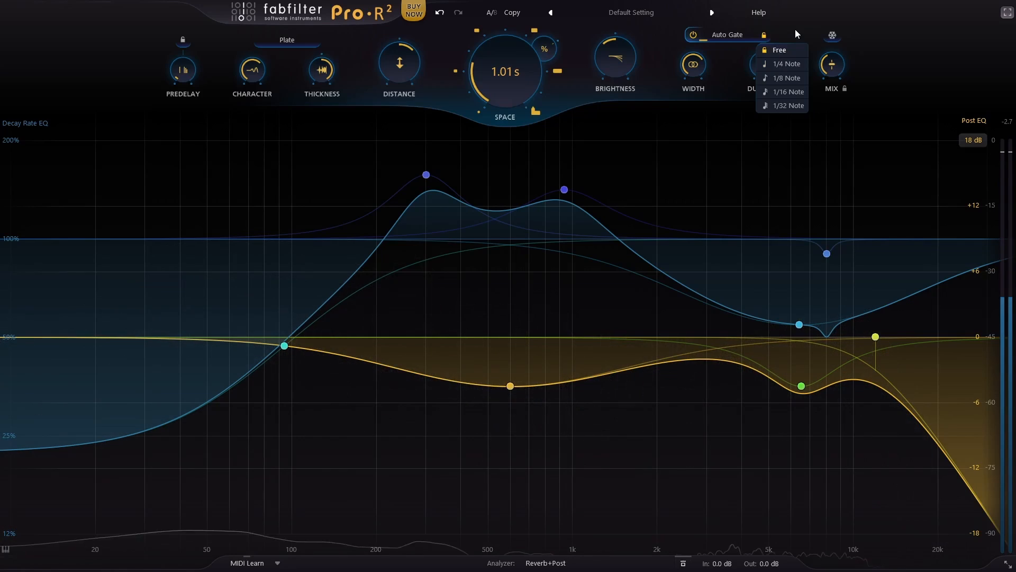
{"action": "left_click", "coordinate": [799, 92]}
{"action": "mouse_move", "coordinate": [766, 35]}
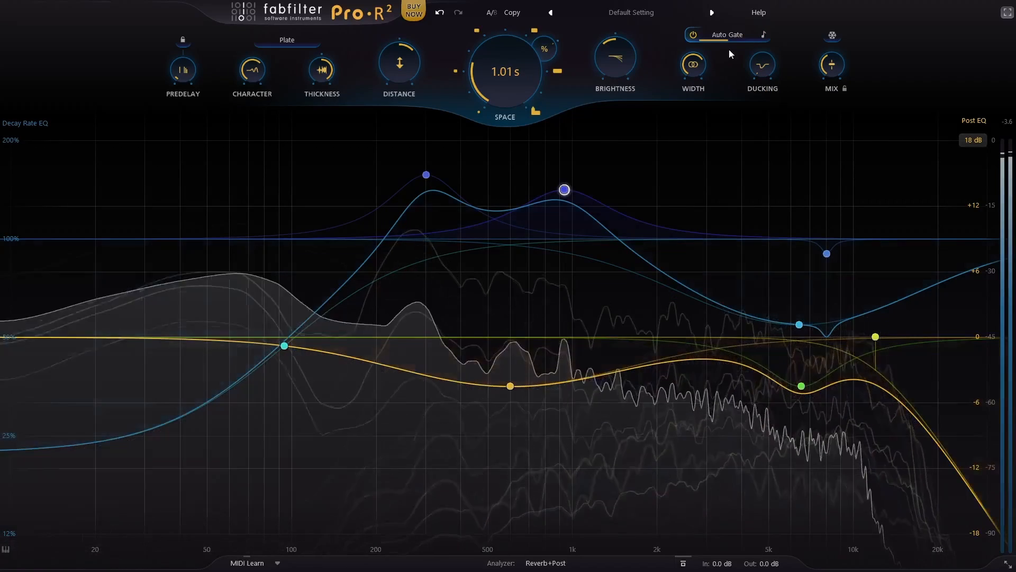
{"action": "mouse_move", "coordinate": [728, 38]}
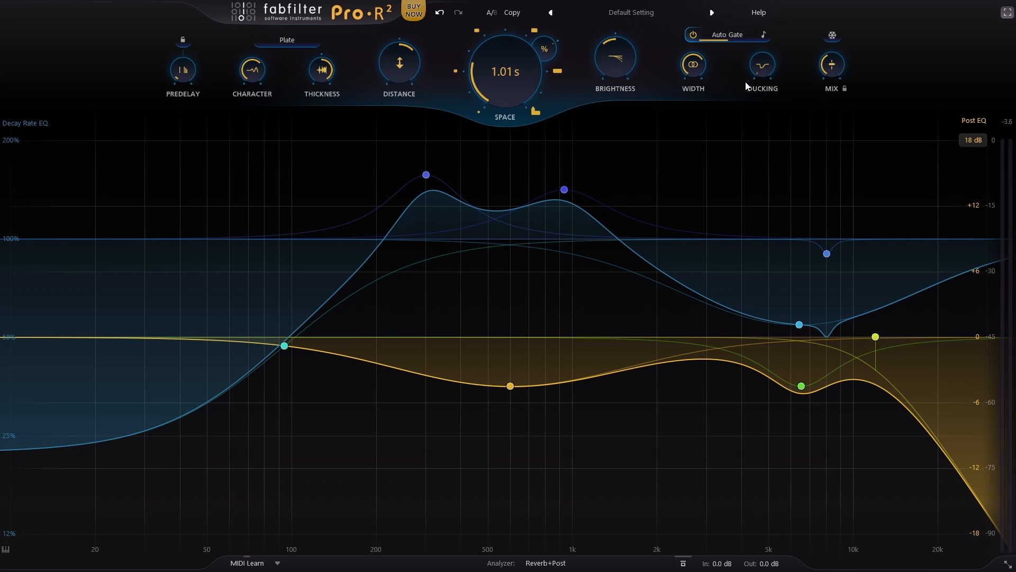
Step: Switch the reverb style to Vintage and lower Brightness on the gated drum reverb
{"action": "left_click", "coordinate": [308, 44]}
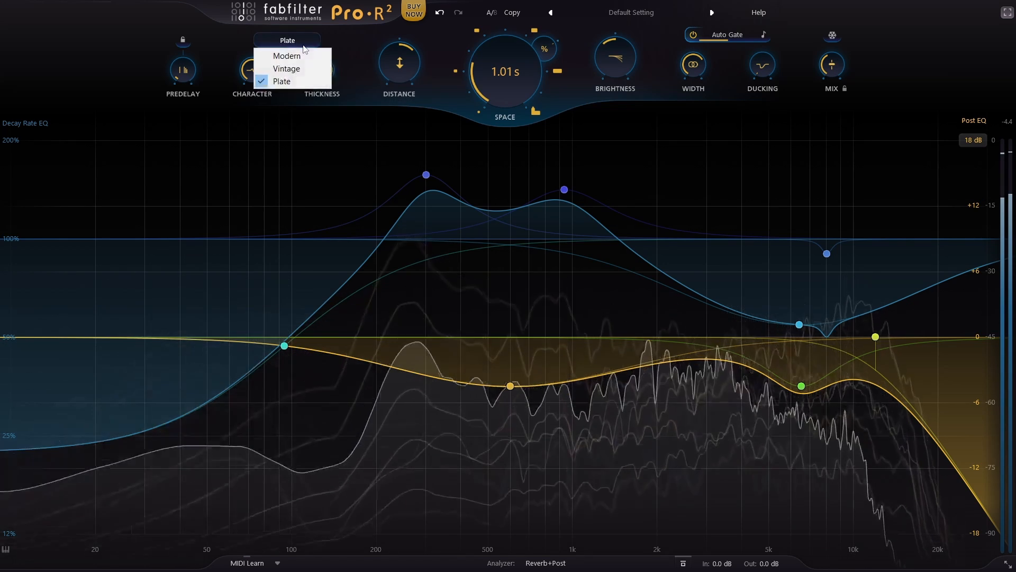
{"action": "left_click", "coordinate": [299, 69]}
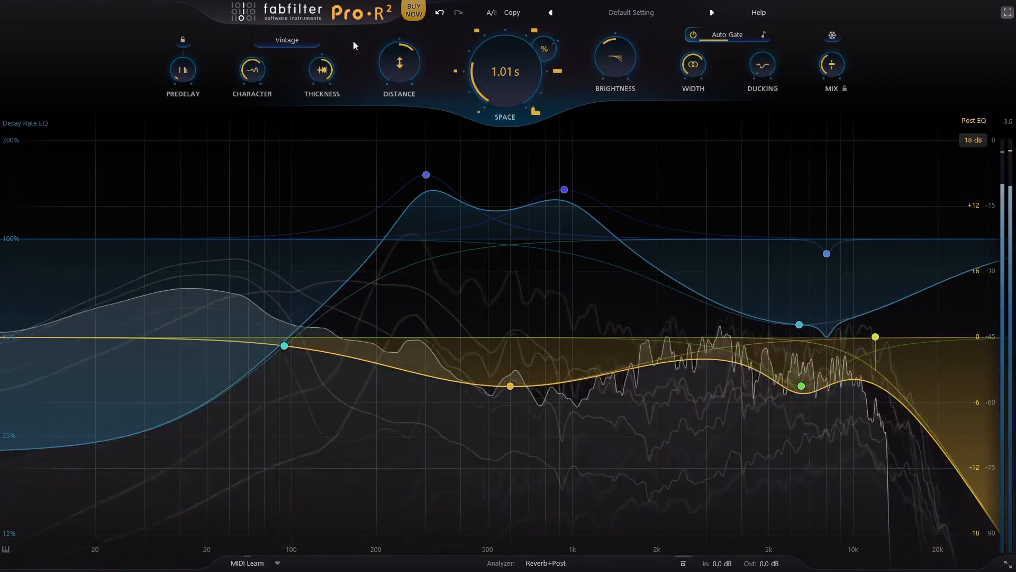
{"action": "mouse_move", "coordinate": [900, 341]}
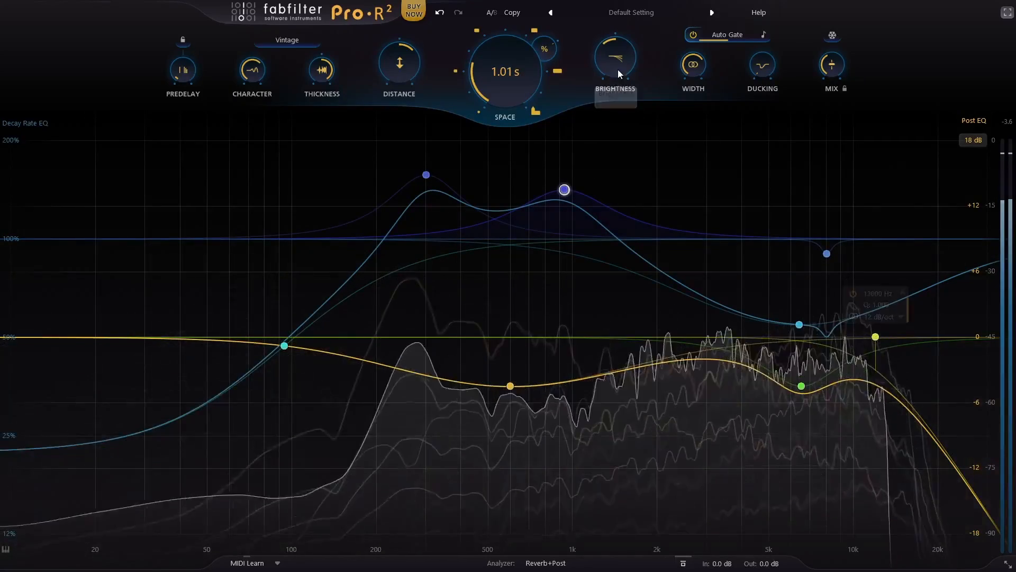
{"action": "left_click_drag", "start_coordinate": [618, 70], "coordinate": [601, 374]}
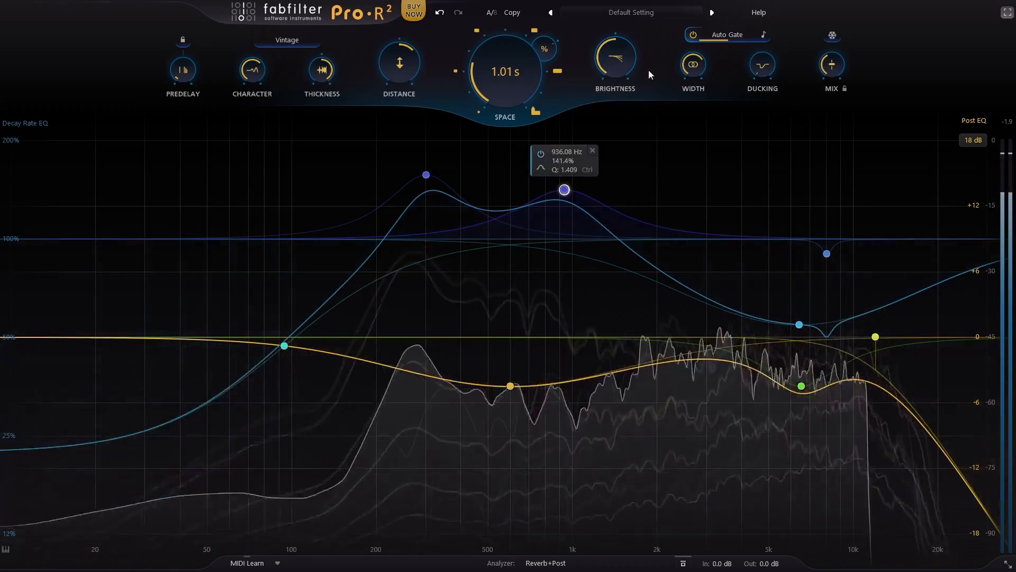
Step: Audition the gated drum reverb with Mix raised, pull Mix back down, and leave full-screen view
{"action": "left_click_drag", "start_coordinate": [840, 71], "coordinate": [798, 4]}
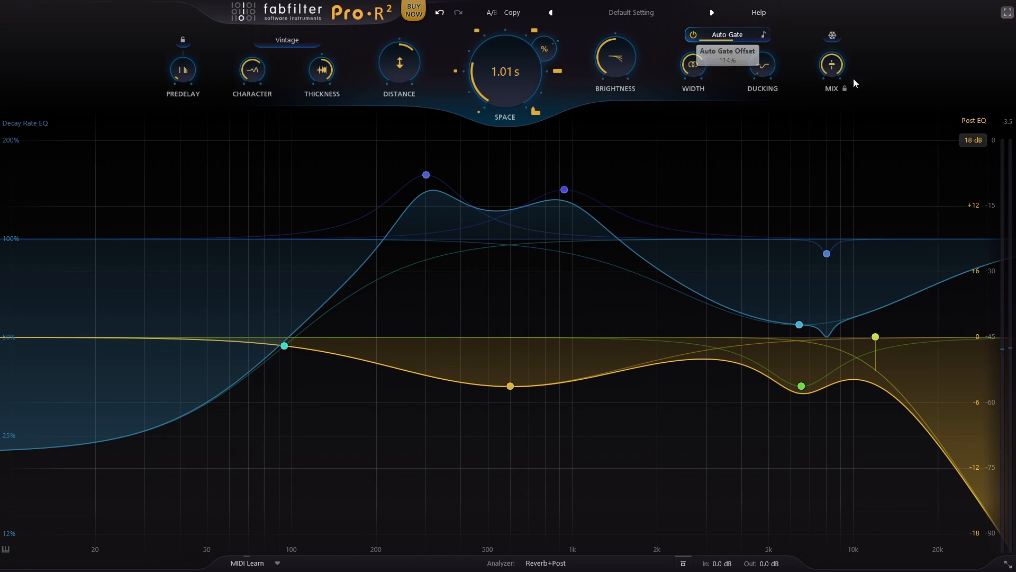
{"action": "key", "text": "space"}
{"action": "left_click_drag", "start_coordinate": [832, 65], "coordinate": [829, 178]}
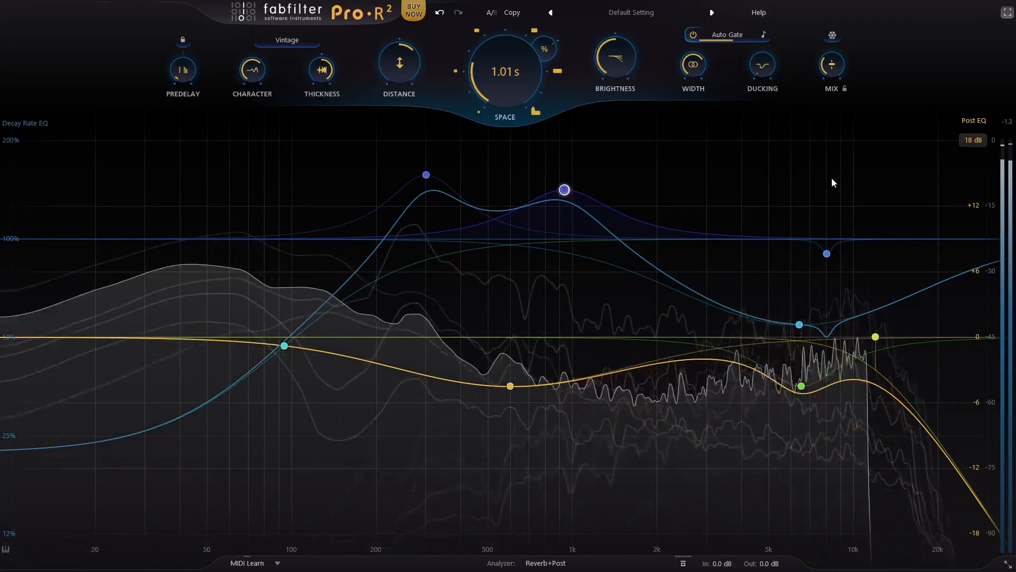
{"action": "left_click", "coordinate": [1007, 12]}
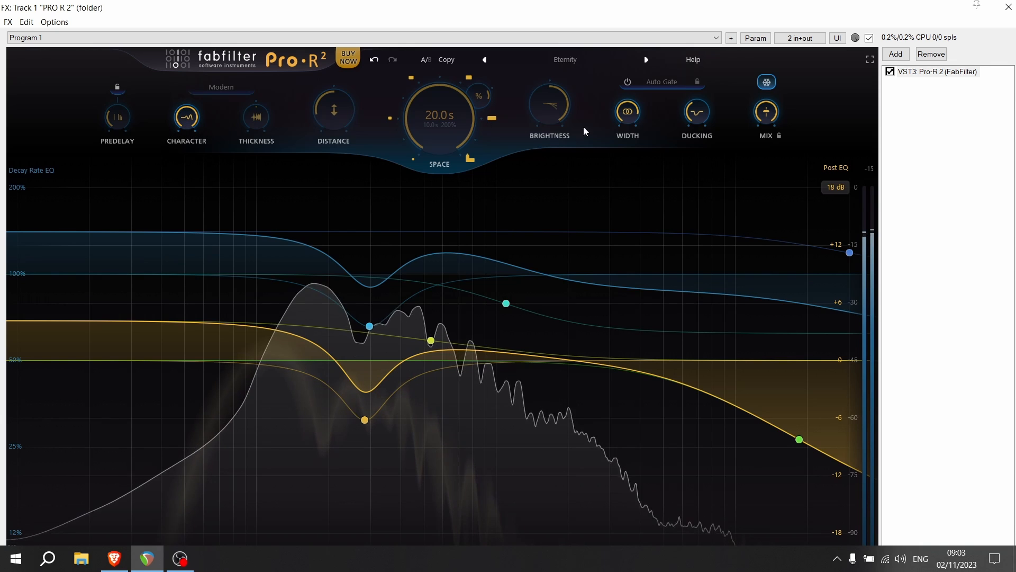
Step: Adjust Width on the frozen reverb and cut around 140 Hz in both the Decay Rate EQ and the Post EQ
{"action": "left_click_drag", "start_coordinate": [626, 116], "coordinate": [629, 214]}
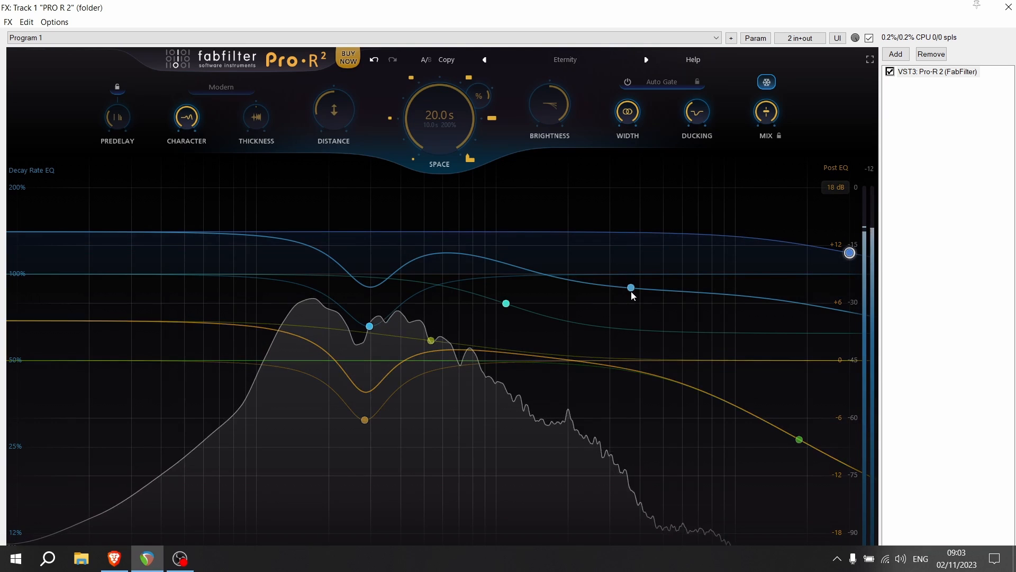
{"action": "left_click_drag", "start_coordinate": [632, 295], "coordinate": [297, 379]}
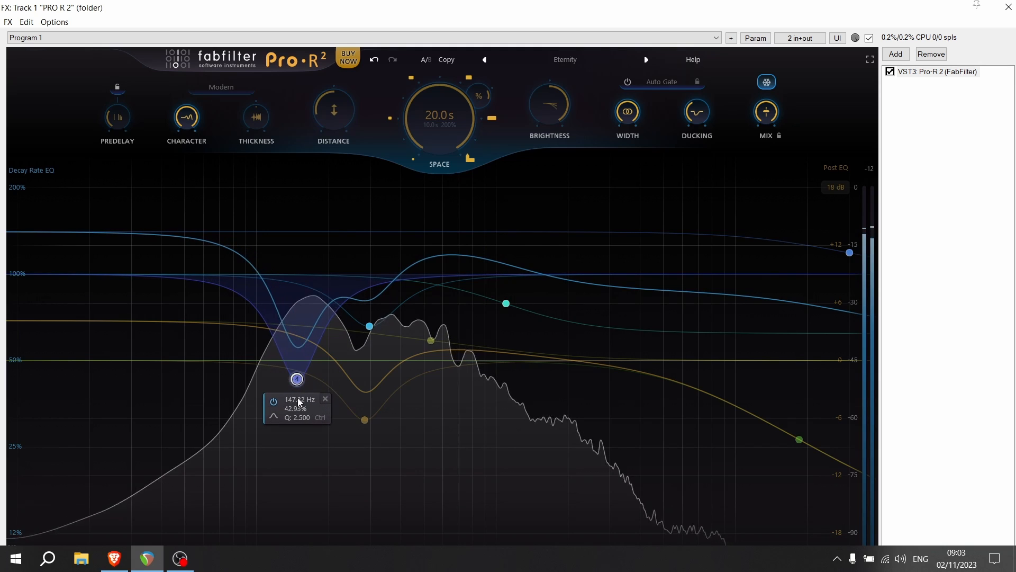
{"action": "left_click_drag", "start_coordinate": [365, 420], "coordinate": [289, 477]}
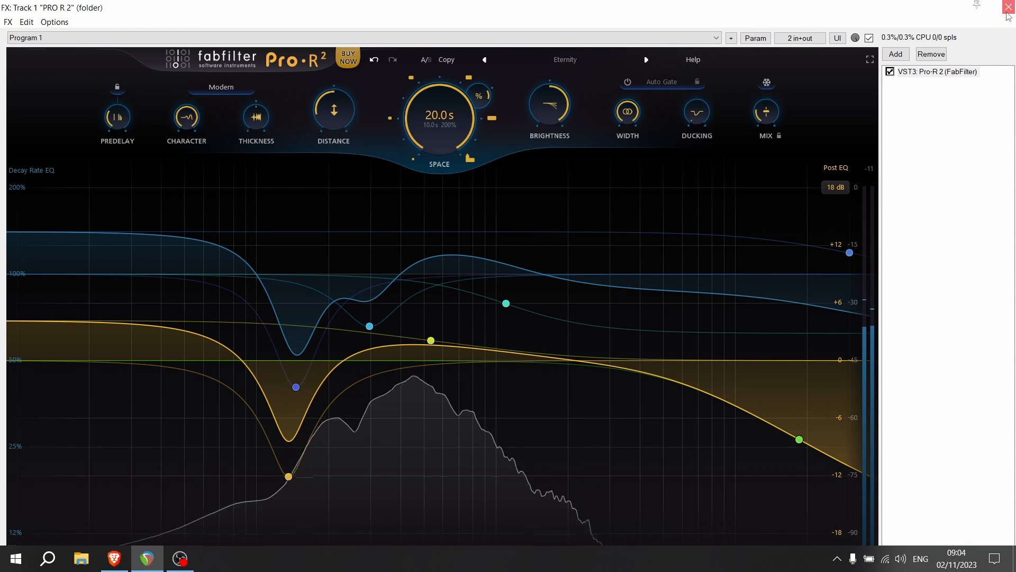
Step: Close the effects window, raise the Freeze stem item's envelope on track 6, and play from the project start
{"action": "left_click", "coordinate": [1008, 12]}
{"action": "left_click", "coordinate": [386, 414]}
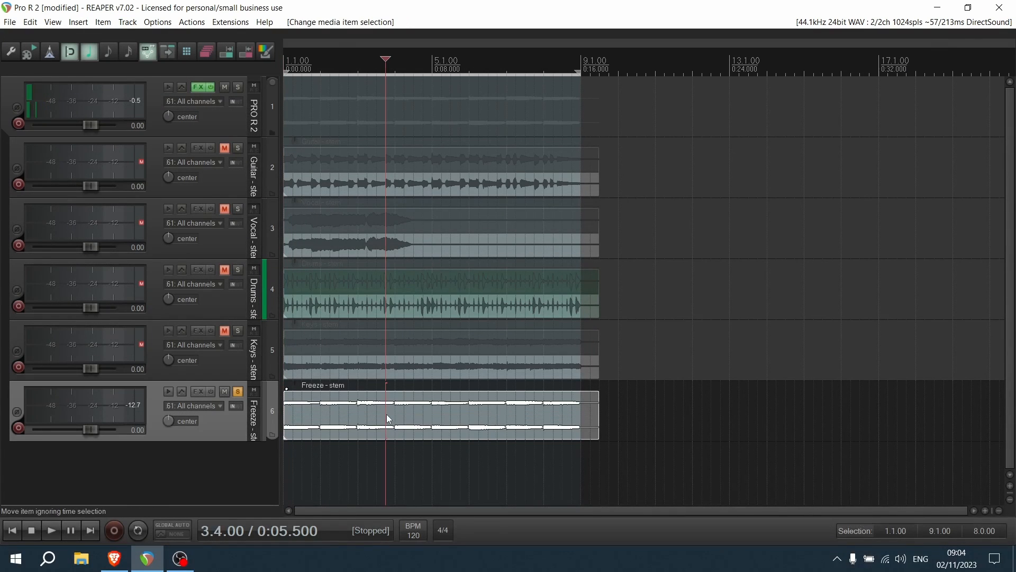
{"action": "key", "text": "p"}
{"action": "left_click_drag", "start_coordinate": [386, 414], "coordinate": [401, 195]}
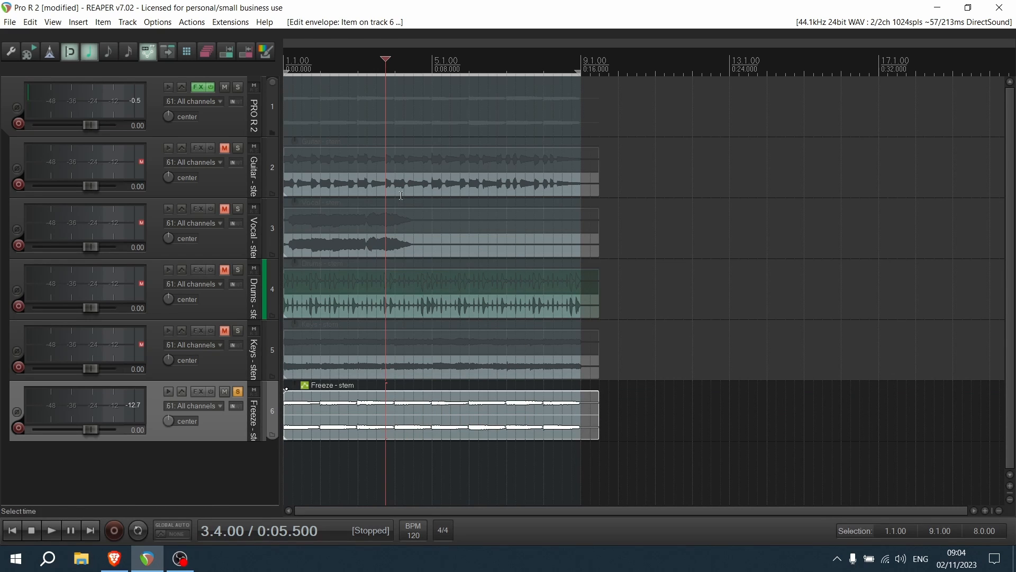
{"action": "left_click", "coordinate": [12, 530]}
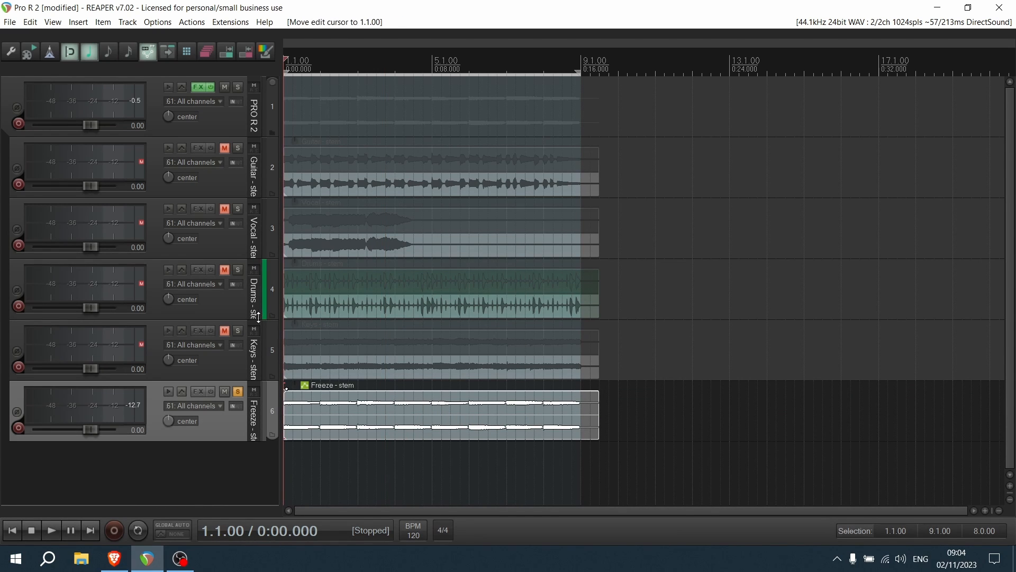
{"action": "key", "text": "space"}
Step: Reopen the effects of the PRO R 2 track, enable Freeze, and raise Mix
{"action": "left_click", "coordinate": [200, 89]}
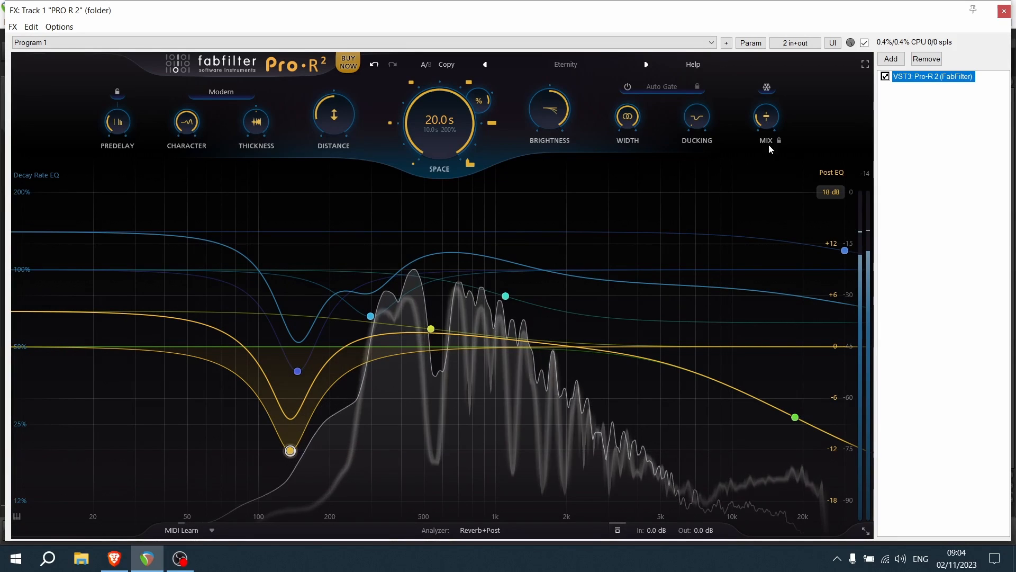
{"action": "left_click", "coordinate": [766, 121]}
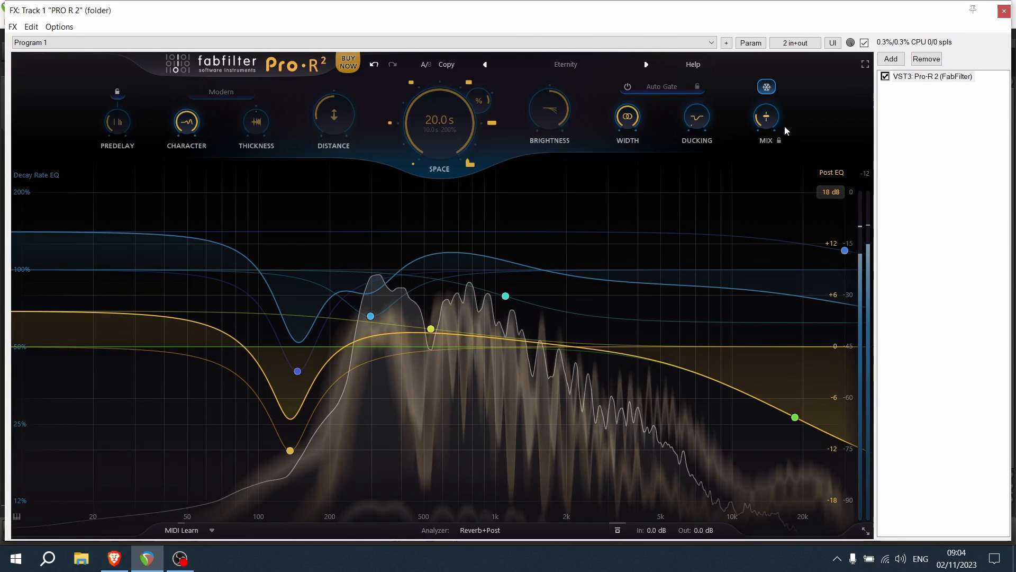
{"action": "left_click_drag", "start_coordinate": [775, 120], "coordinate": [776, 10]}
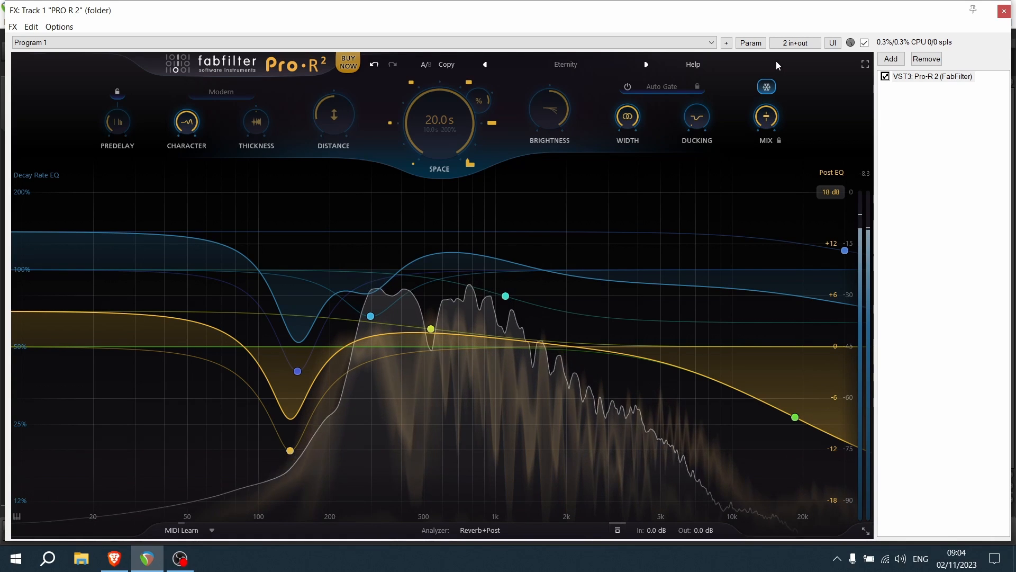
Step: Set Space to 3.70 s and Character to 0%, and narrow the stereo Width of the frozen reverb
{"action": "left_click", "coordinate": [411, 83]}
{"action": "left_click_drag", "start_coordinate": [194, 123], "coordinate": [206, 293]}
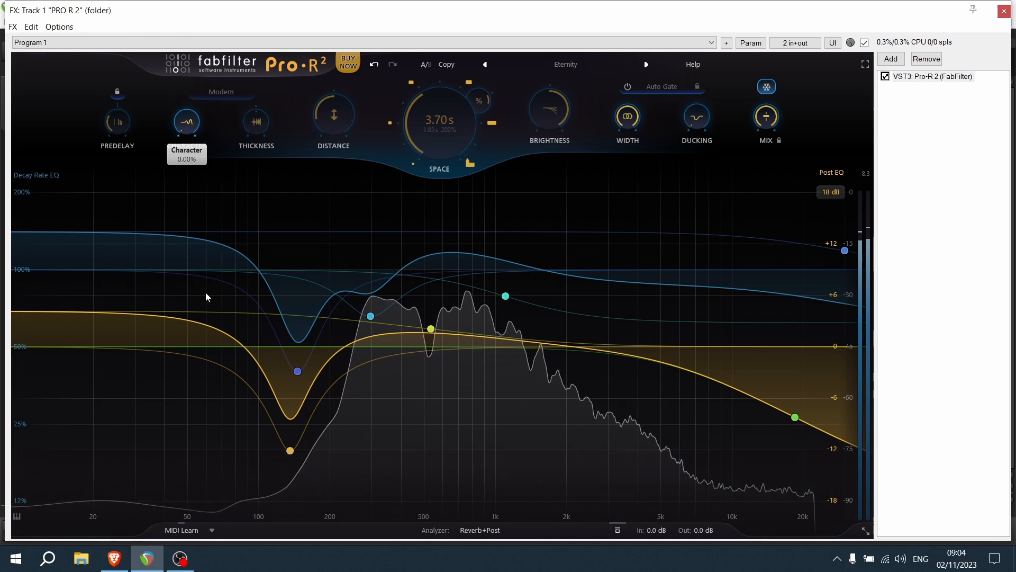
{"action": "left_click_drag", "start_coordinate": [167, 138], "coordinate": [171, 194]}
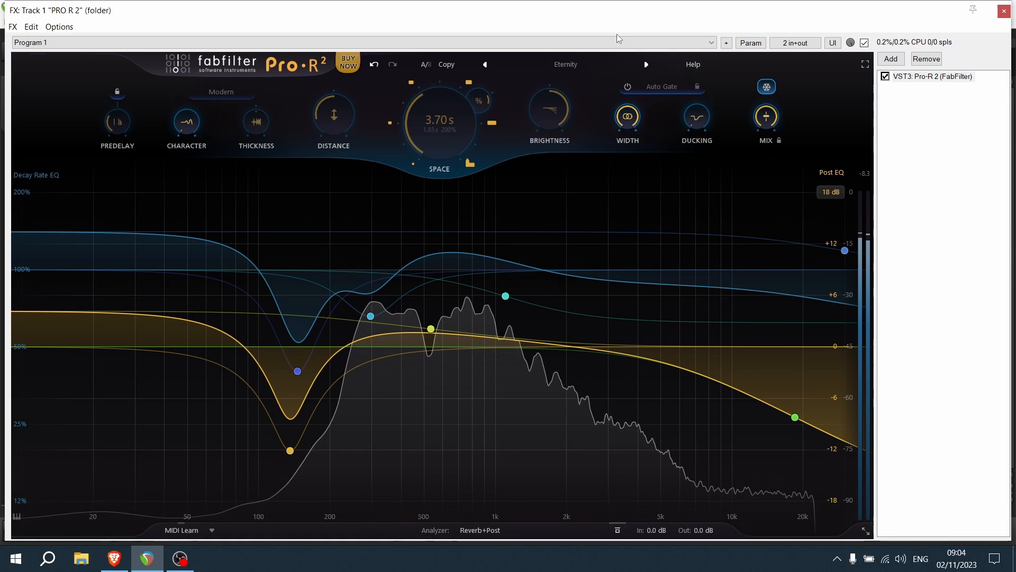
{"action": "left_click_drag", "start_coordinate": [623, 120], "coordinate": [622, 168]}
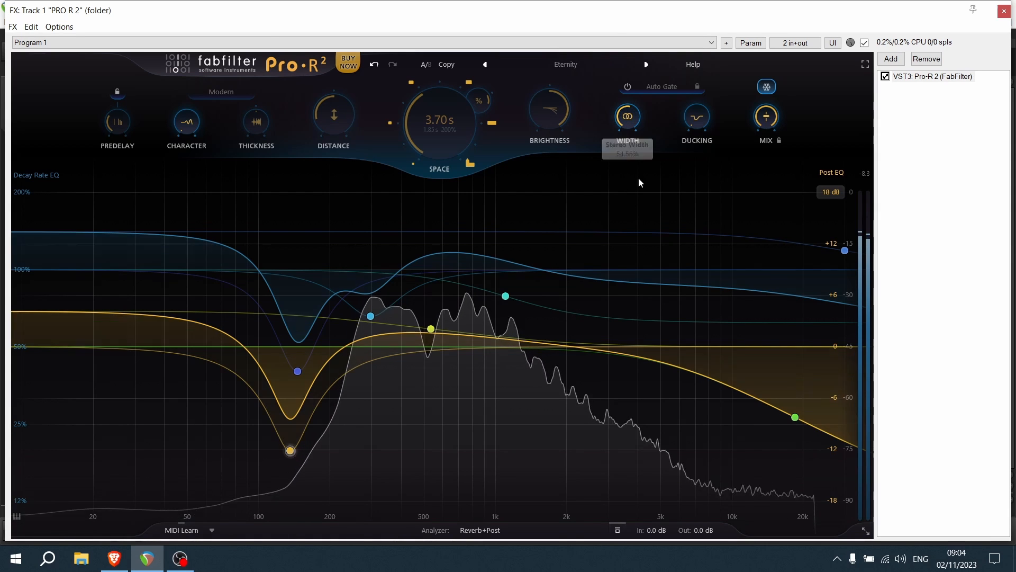
Step: In the Post EQ, move the high shelf to about 4.2 kHz at -10 dB and the low-mid cut to about 320 Hz
{"action": "mouse_move", "coordinate": [797, 418]}
{"action": "left_click_drag", "start_coordinate": [795, 417], "coordinate": [645, 397]}
{"action": "mouse_move", "coordinate": [307, 403]}
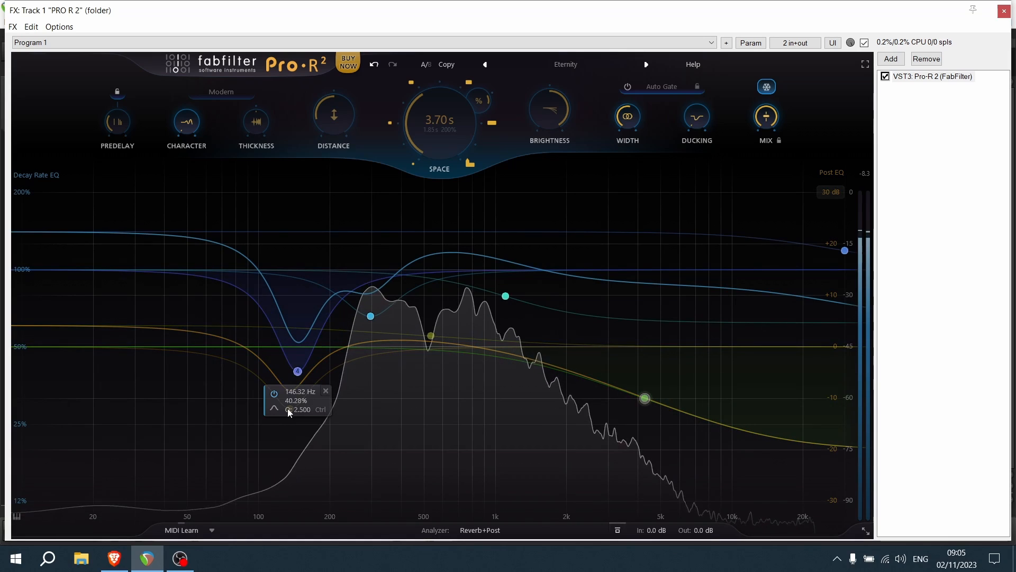
{"action": "left_click_drag", "start_coordinate": [295, 415], "coordinate": [378, 416]}
{"action": "right_click", "coordinate": [463, 420]}
Step: Raise the Decay Rate EQ high shelf at about 870 Hz to lengthen the highs, turn Freeze off, and enter full-screen view
{"action": "left_click_drag", "start_coordinate": [505, 296], "coordinate": [482, 147]}
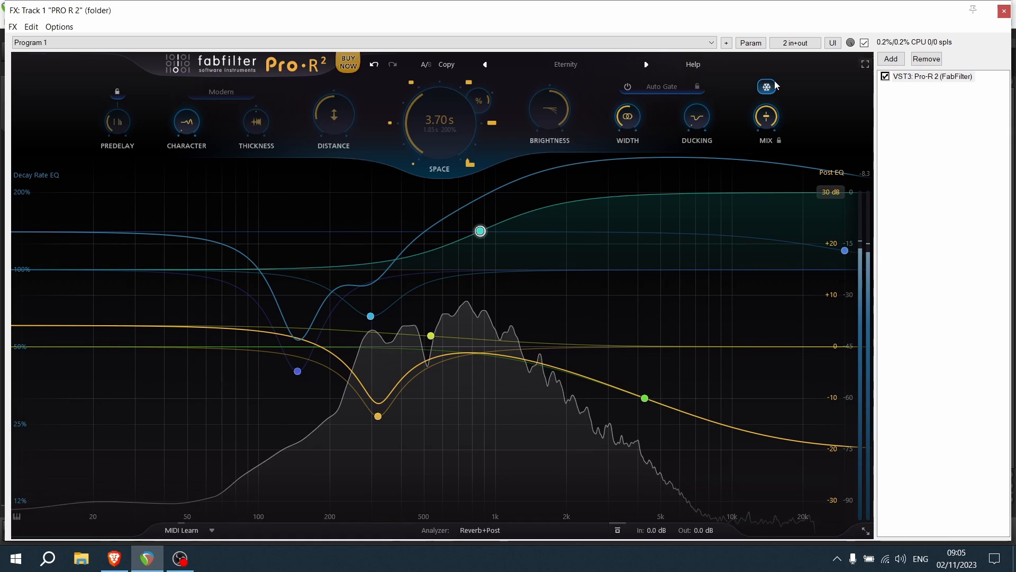
{"action": "left_click", "coordinate": [864, 65]}
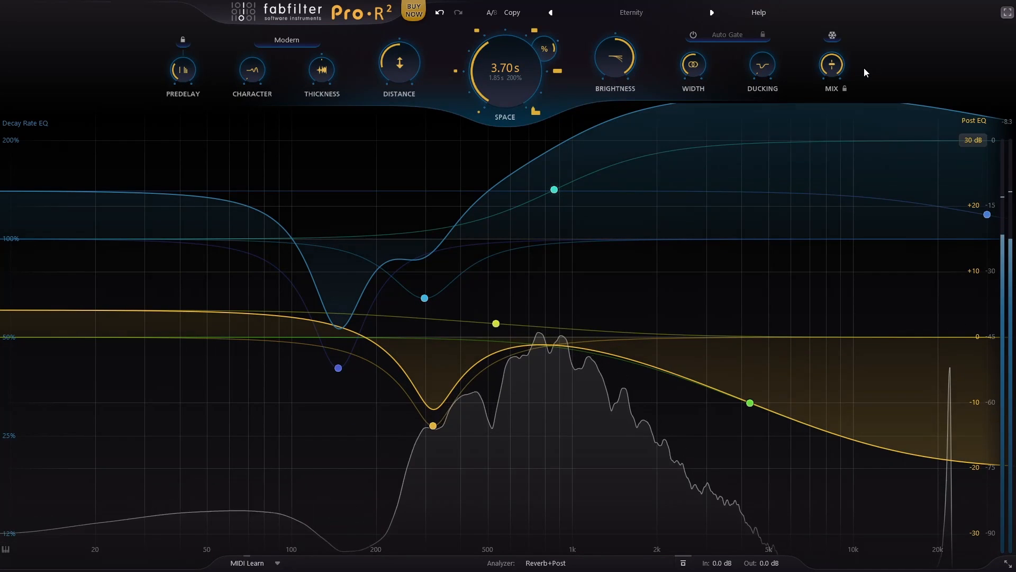